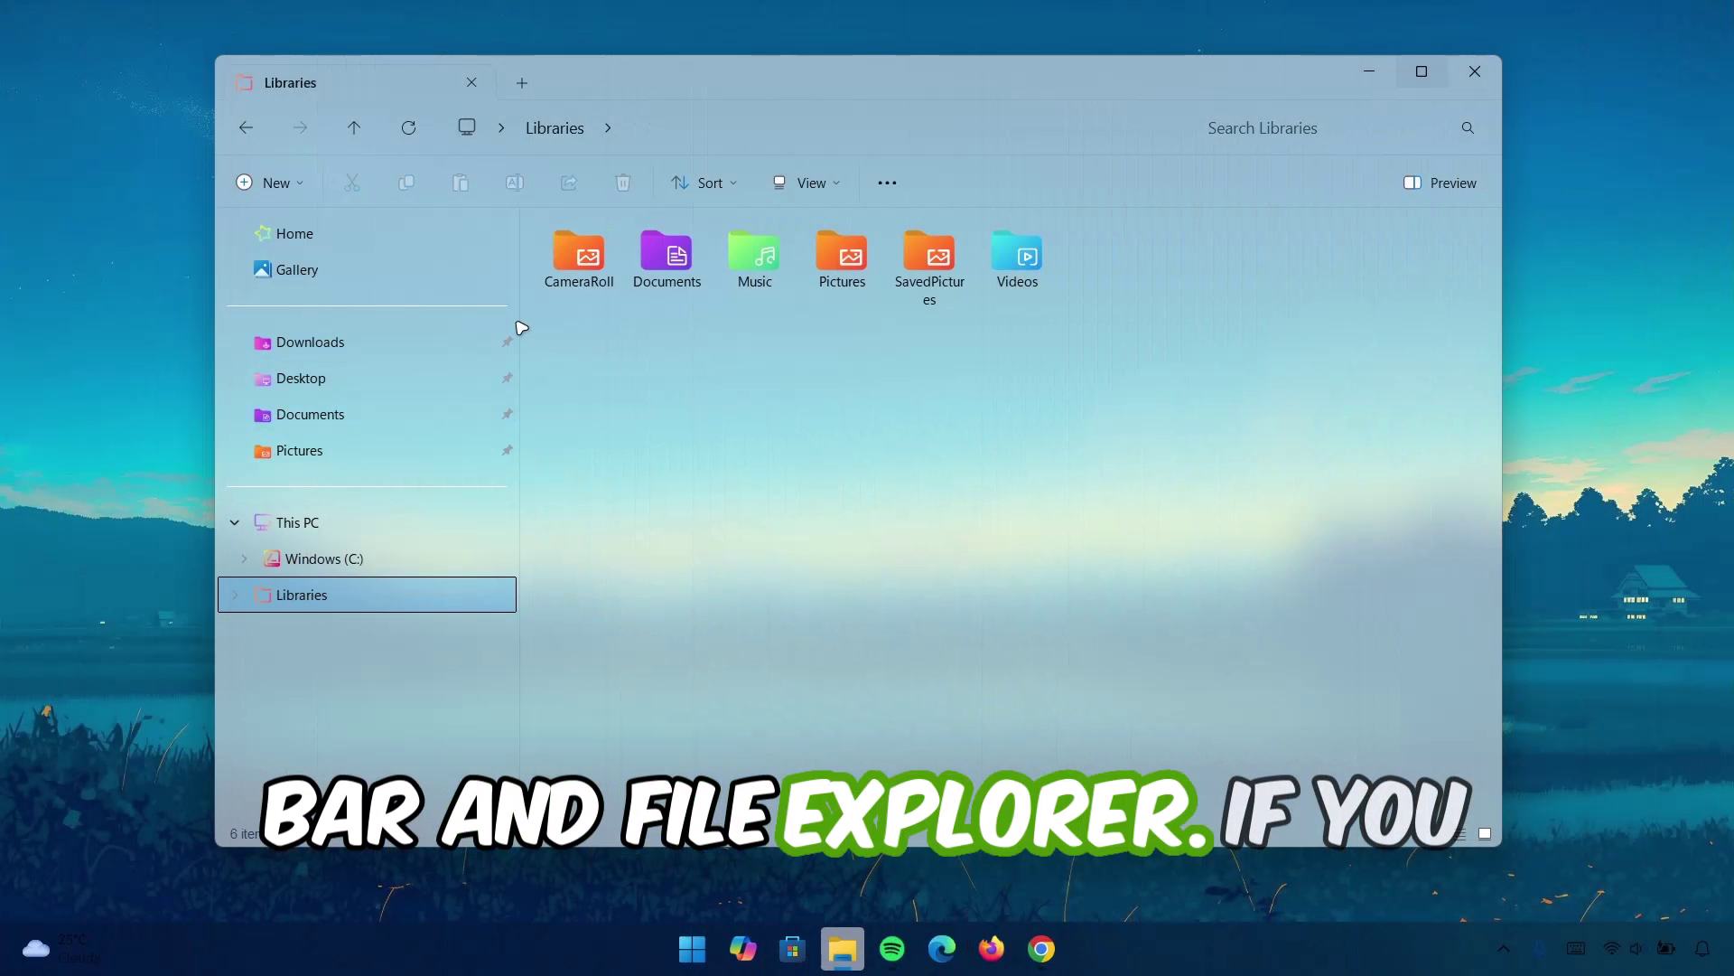
Browse This PC into the Windows (C:) drive, then Libraries, and close File Explorer.
left_click(295, 233)
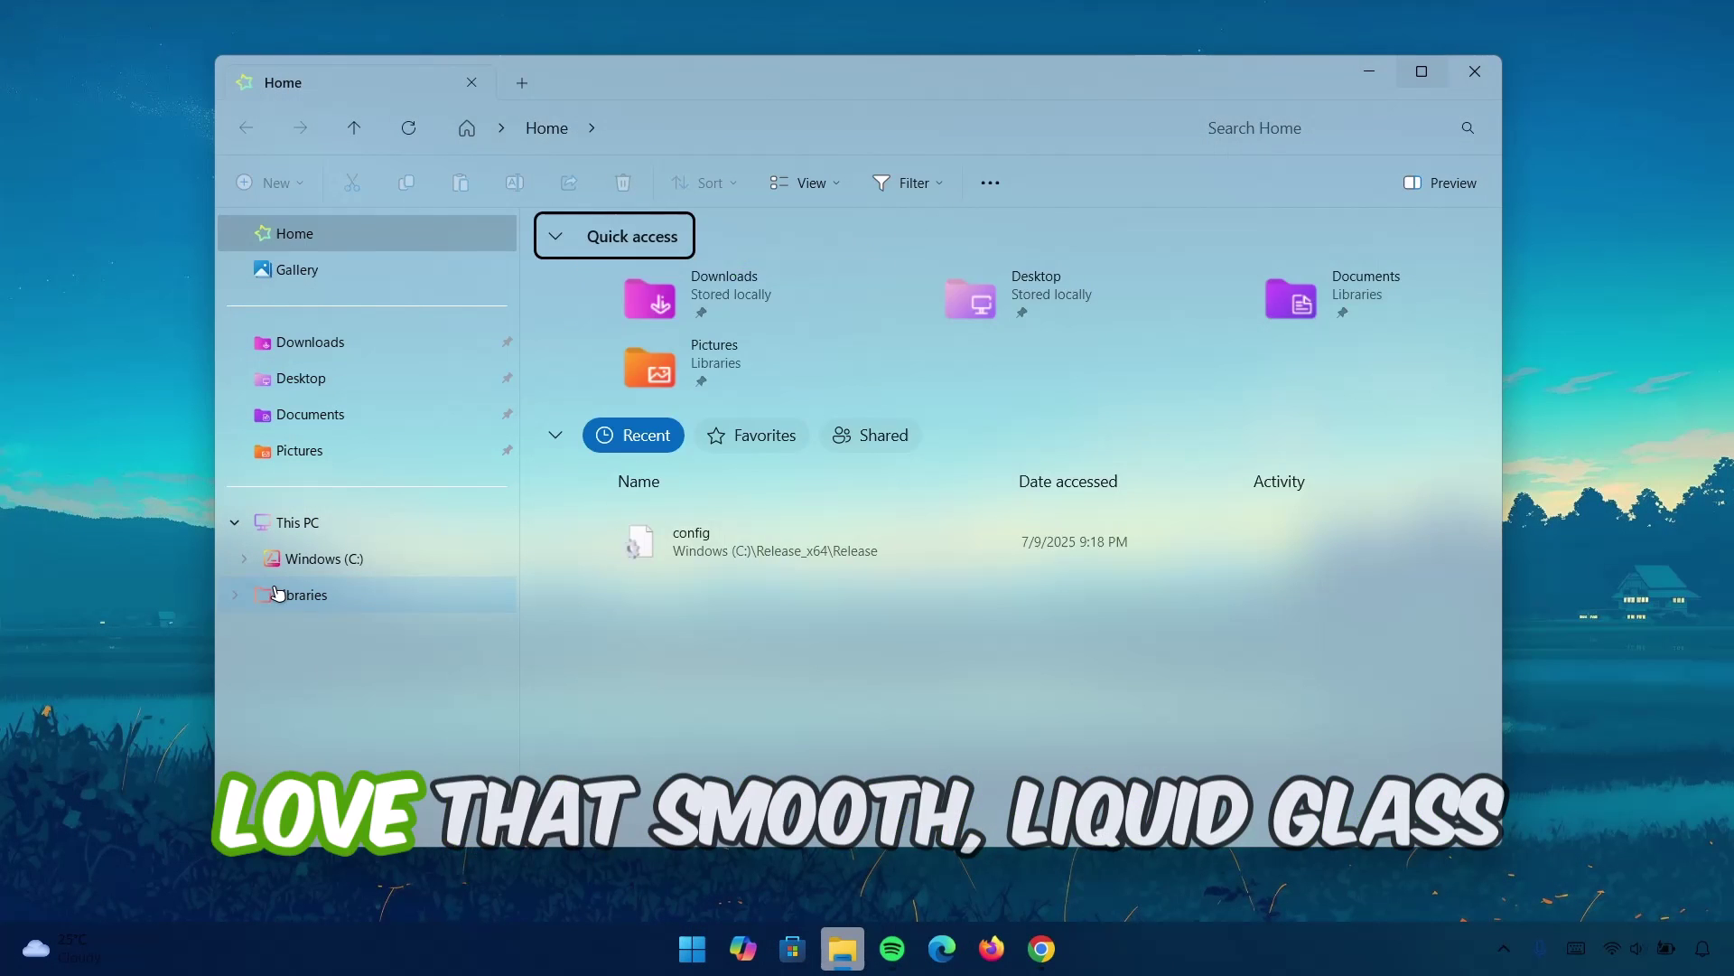
left_click(379, 596)
left_click(316, 555)
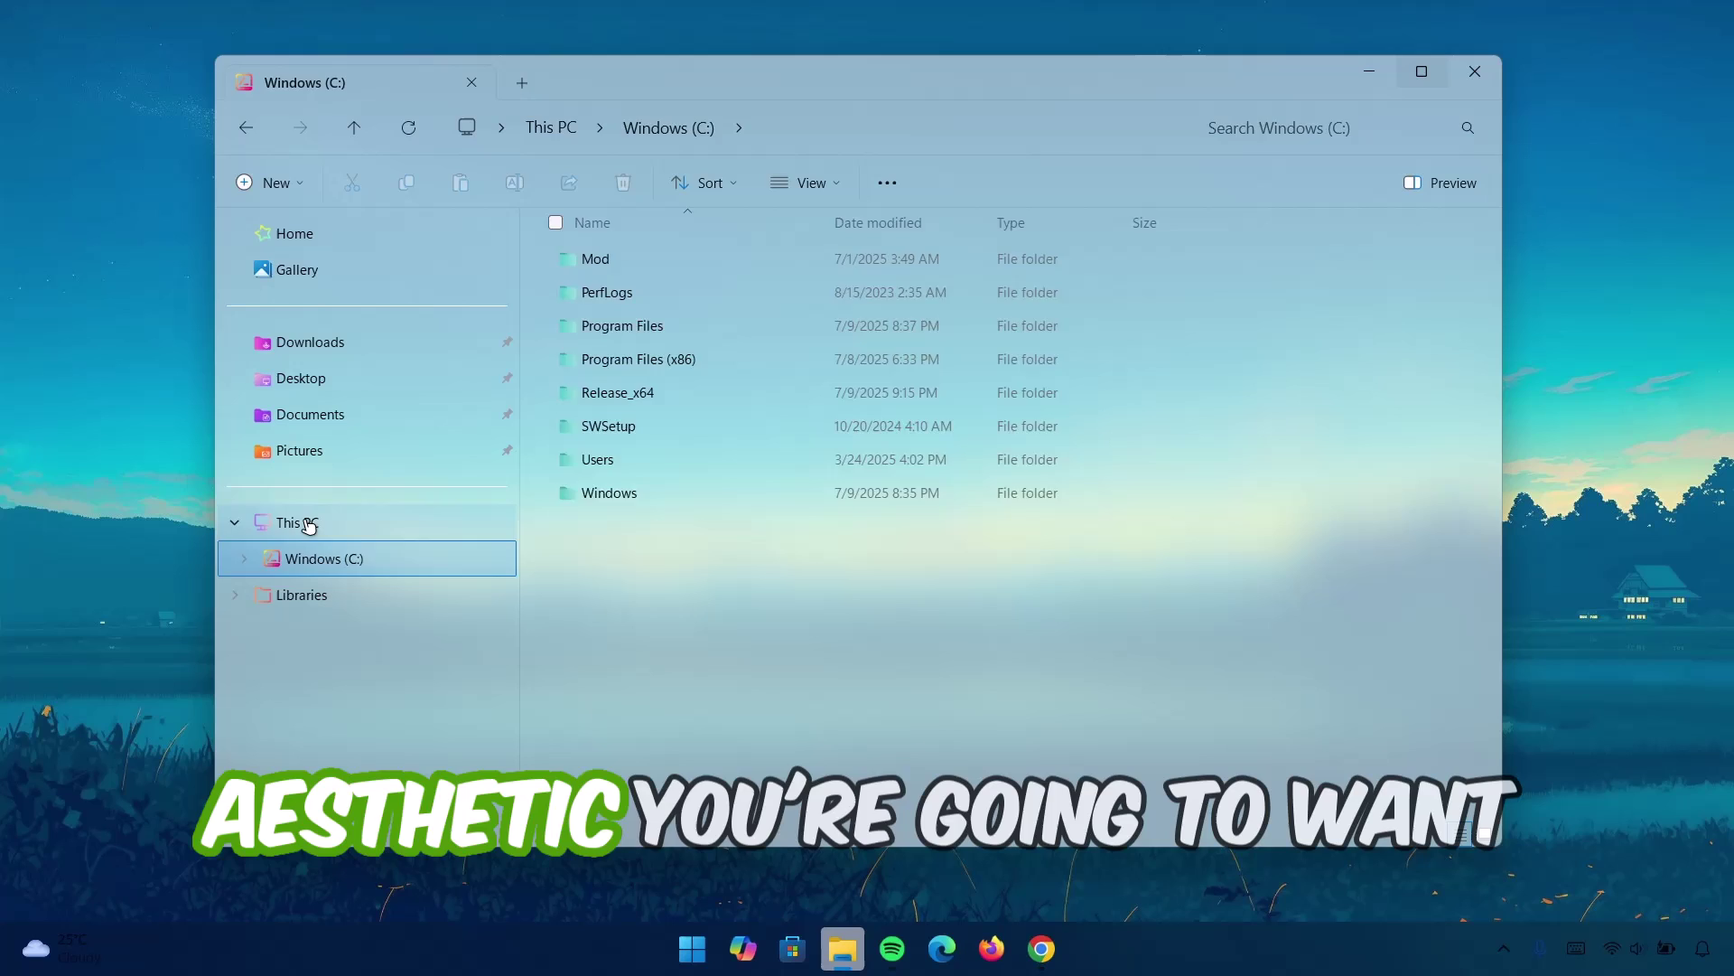
left_click(310, 414)
left_click(289, 596)
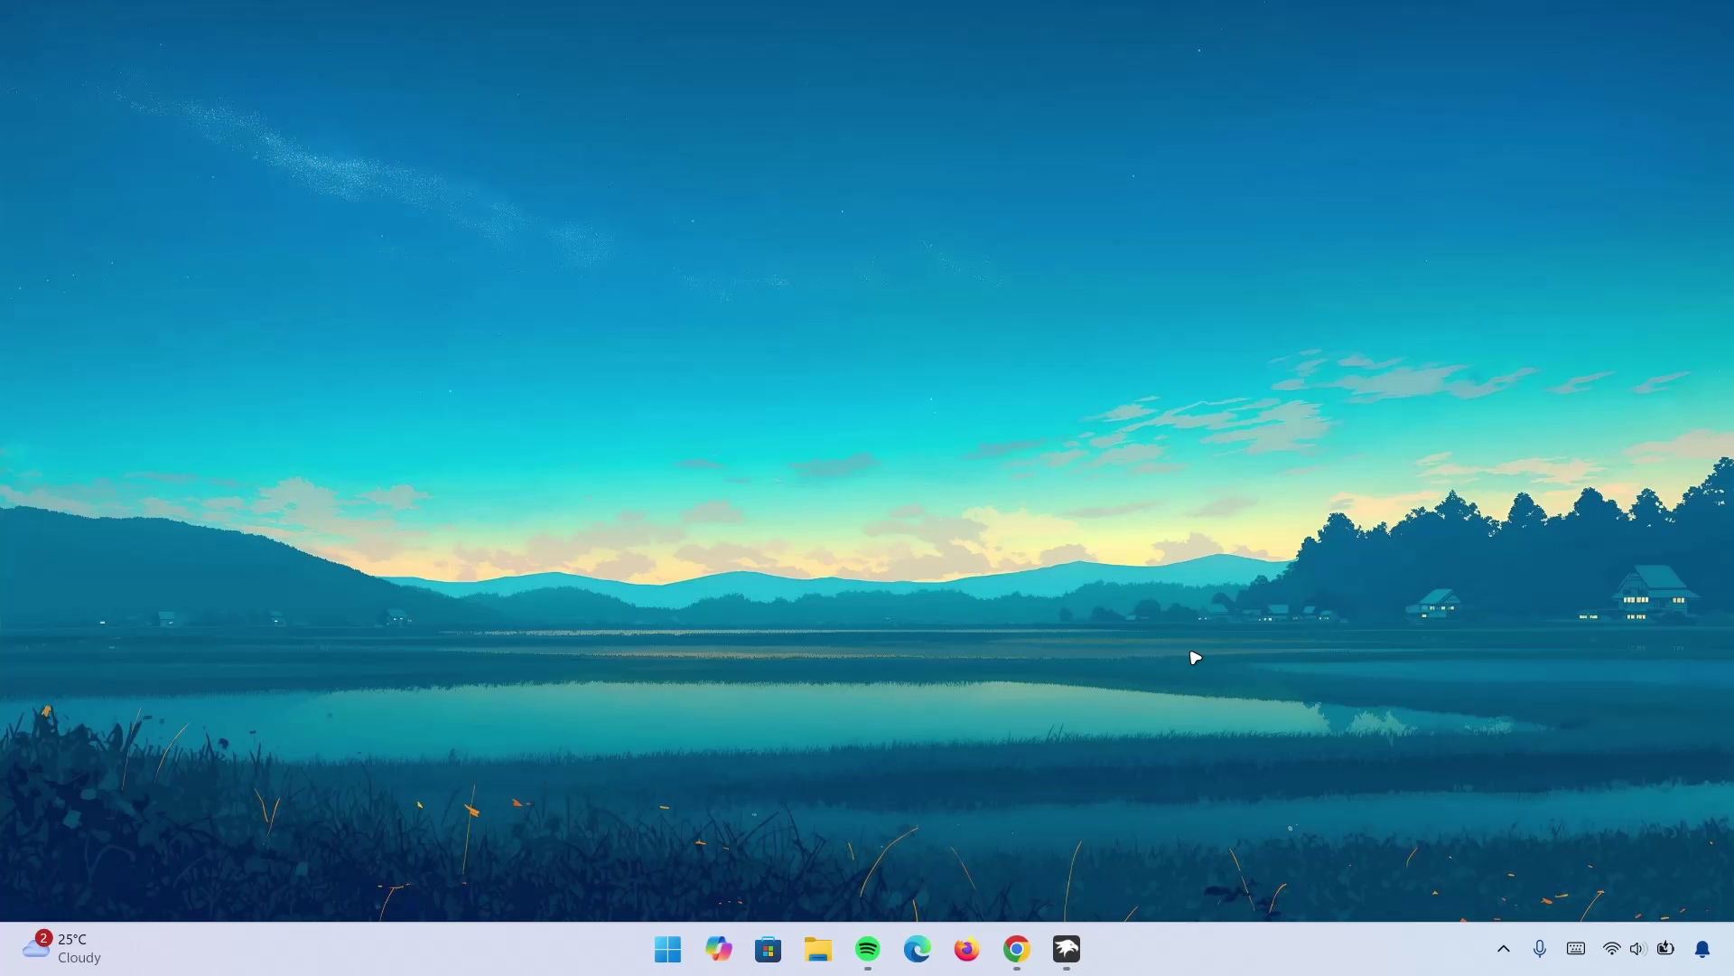
Bring up Chrome on the windhawk.net homepage, then minimize it.
left_click(1016, 948)
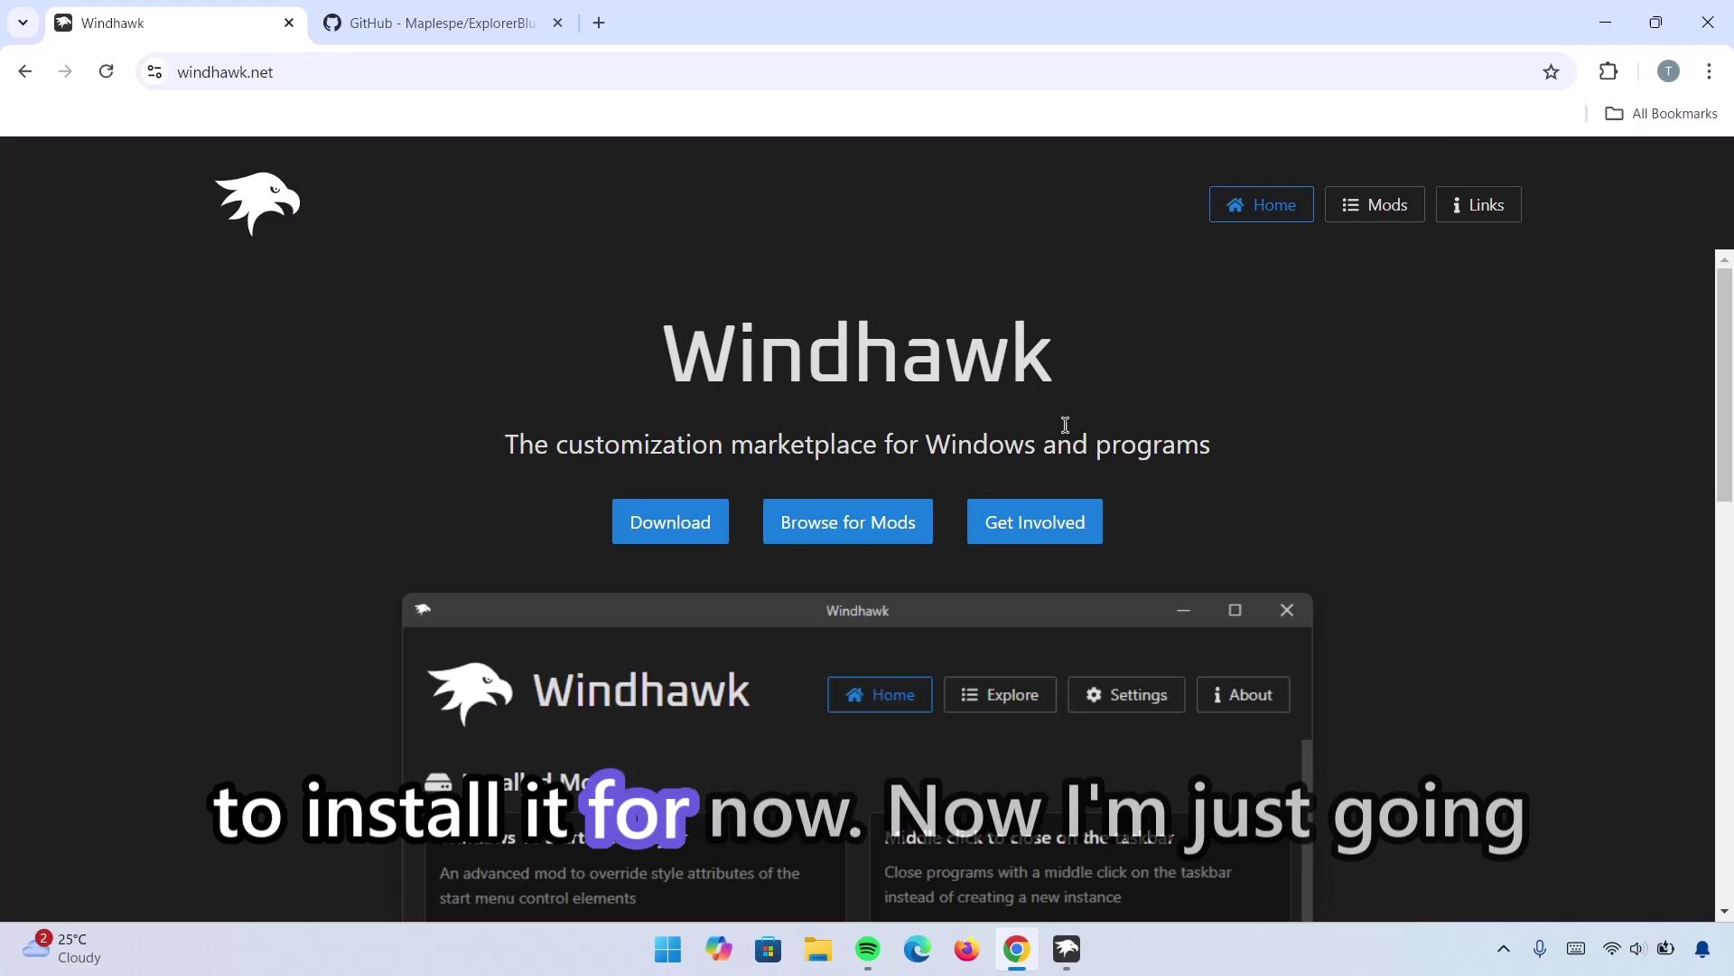
left_click(1605, 21)
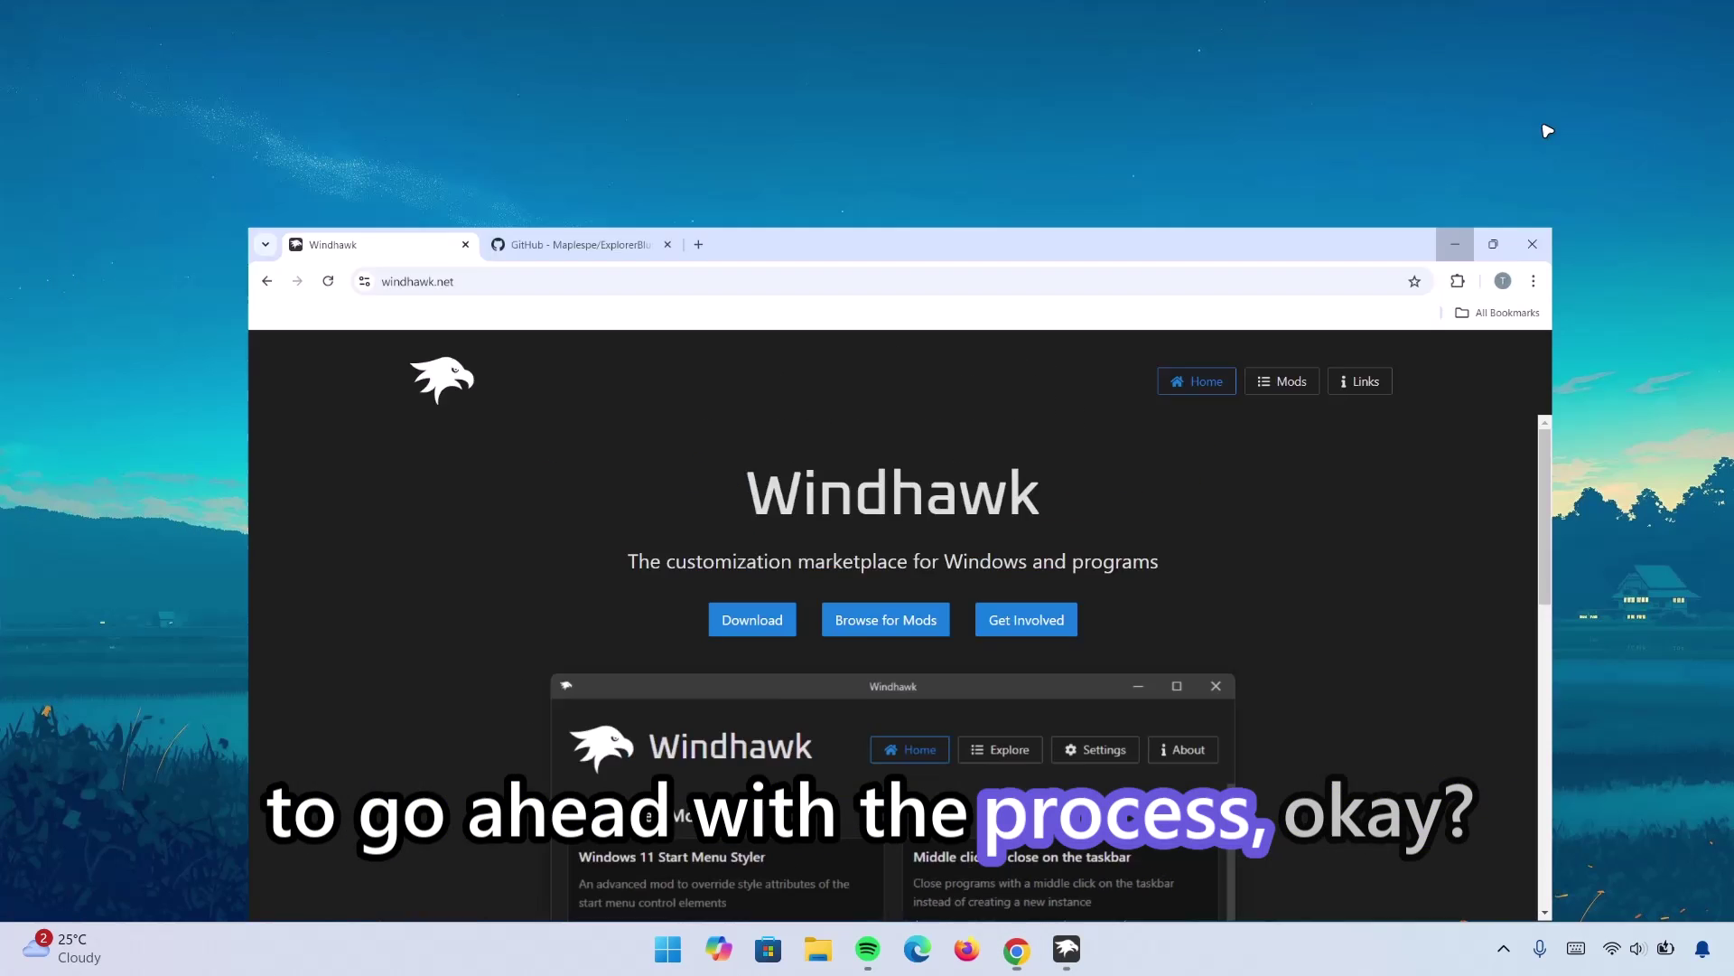
Install Windows 11 Taskbar Styler from Windhawk's Explore catalogue, accepting the risk warning.
left_click(1067, 949)
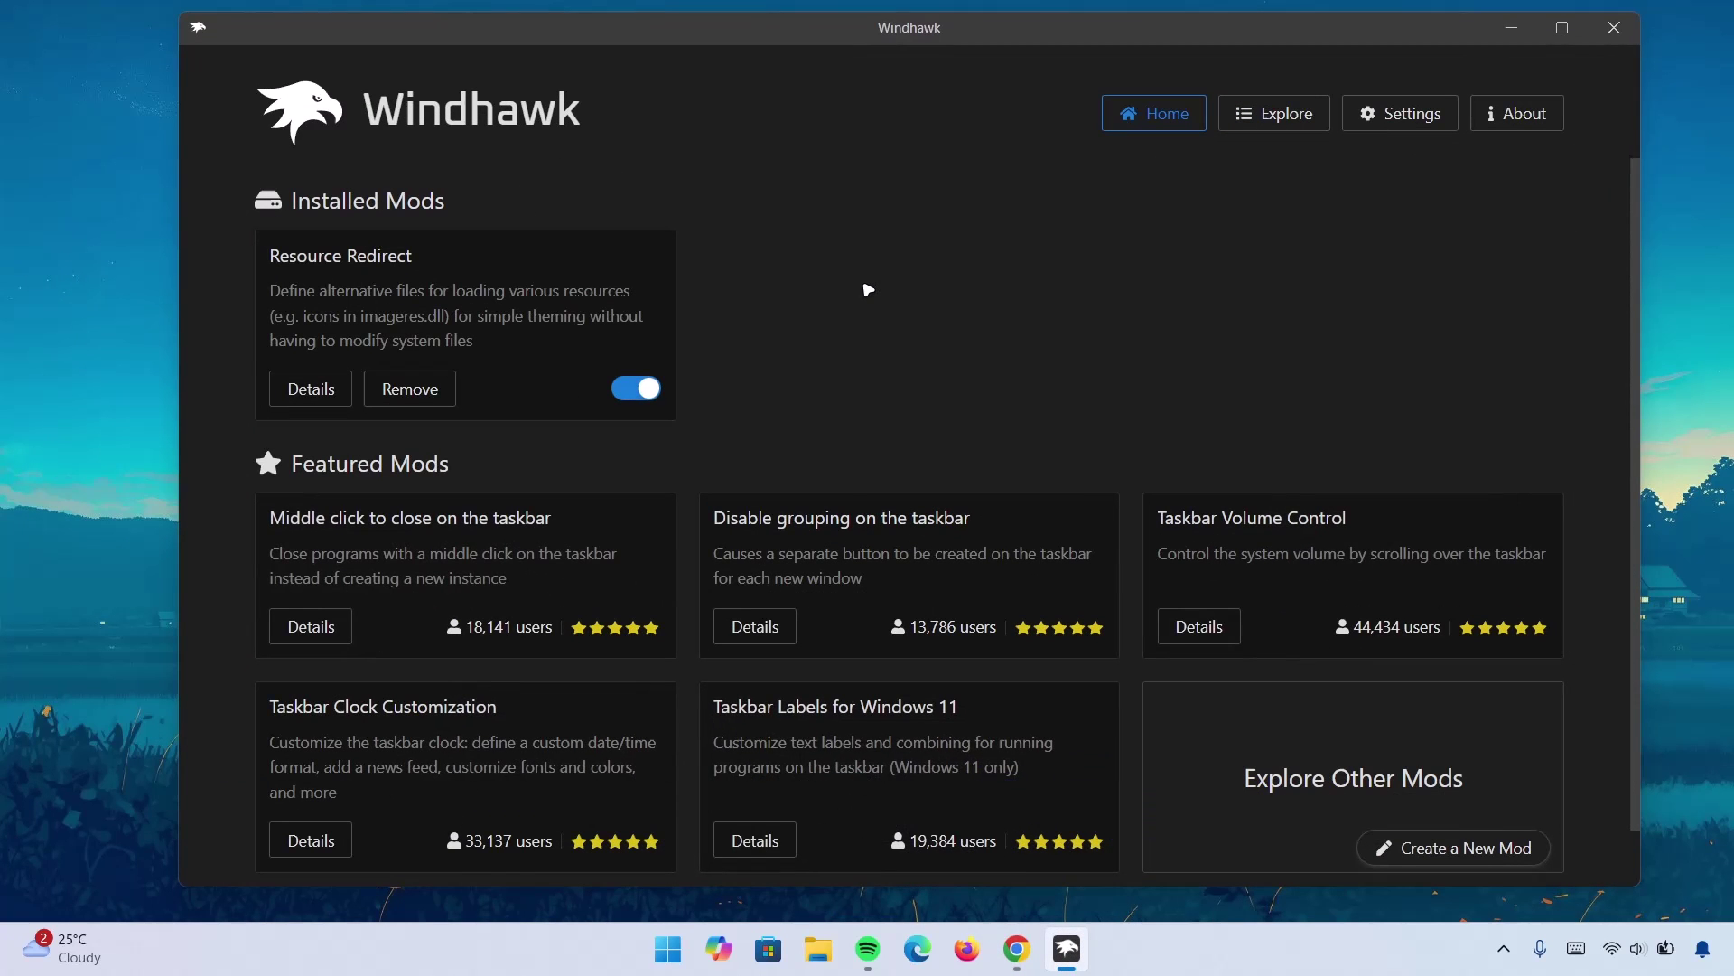
left_click(1257, 118)
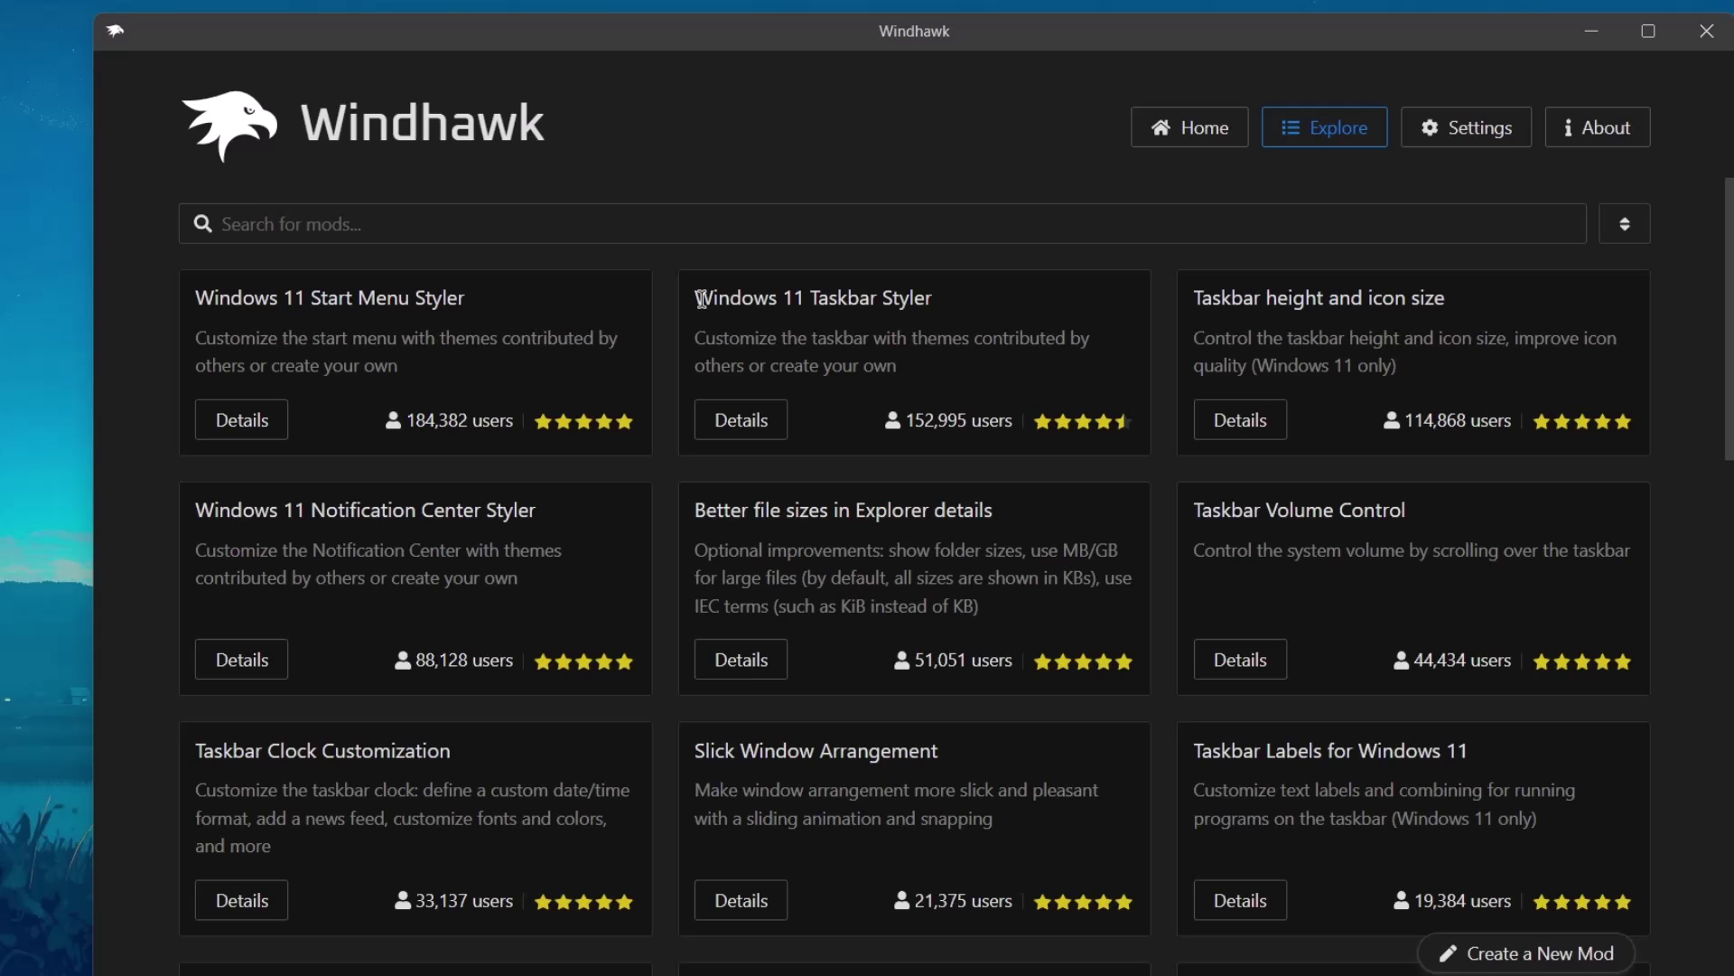
left_click_drag(696, 298, 919, 303)
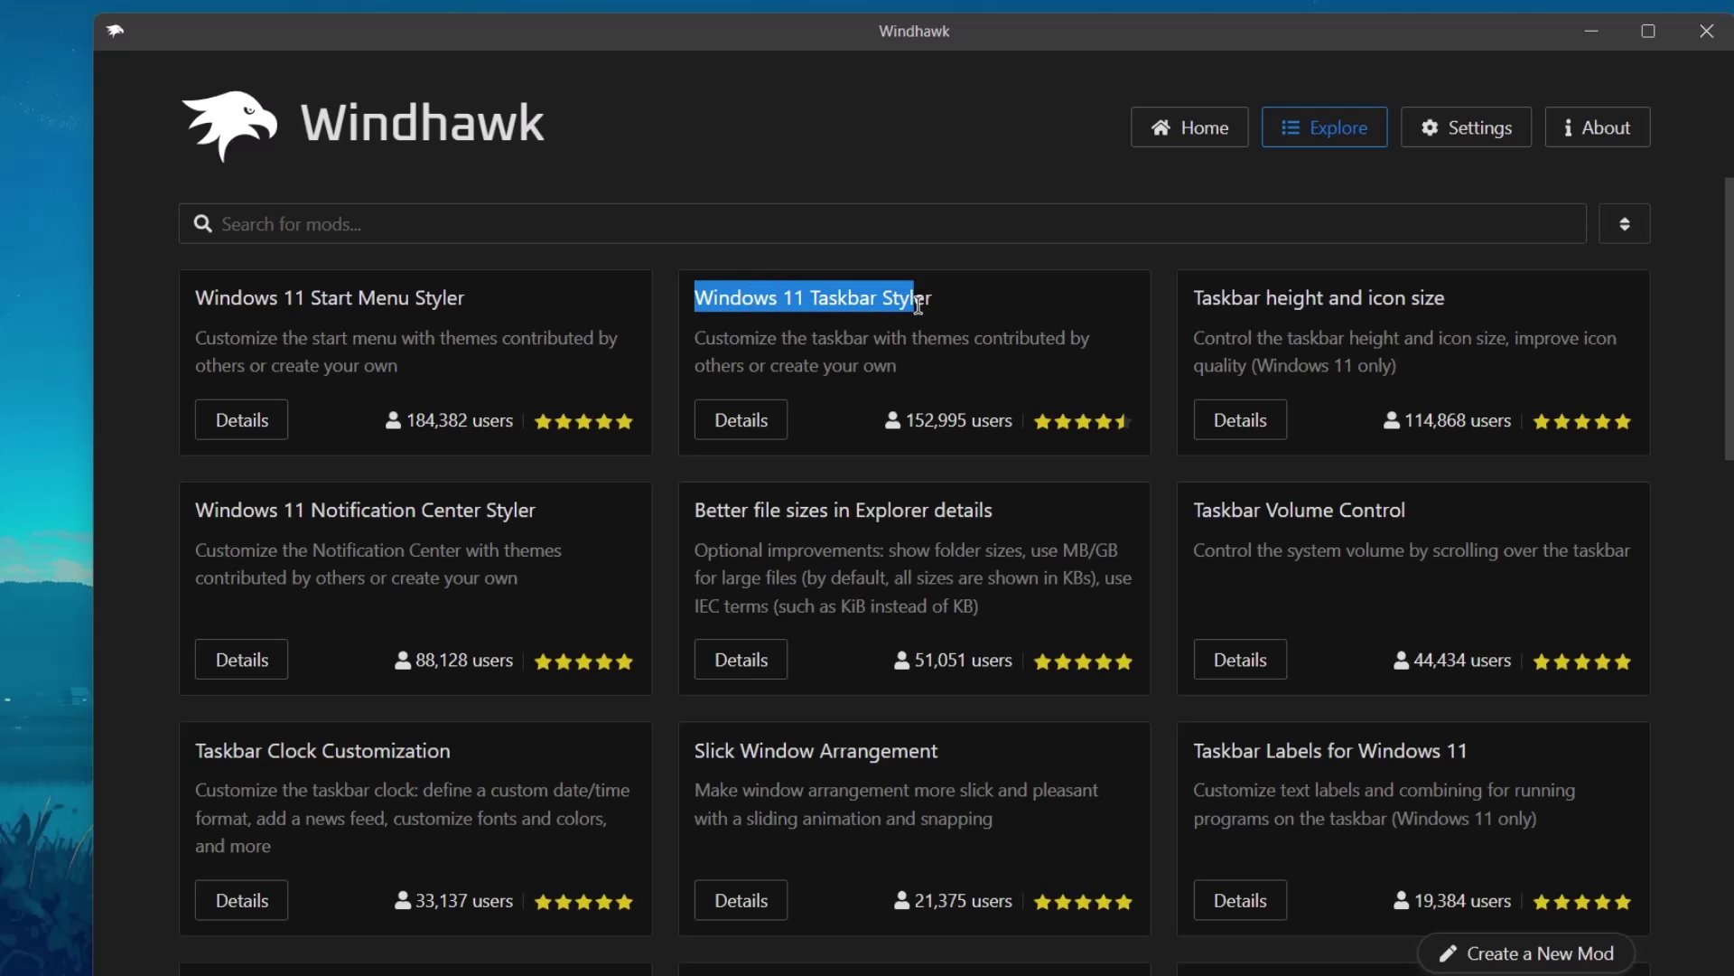
left_click(751, 421)
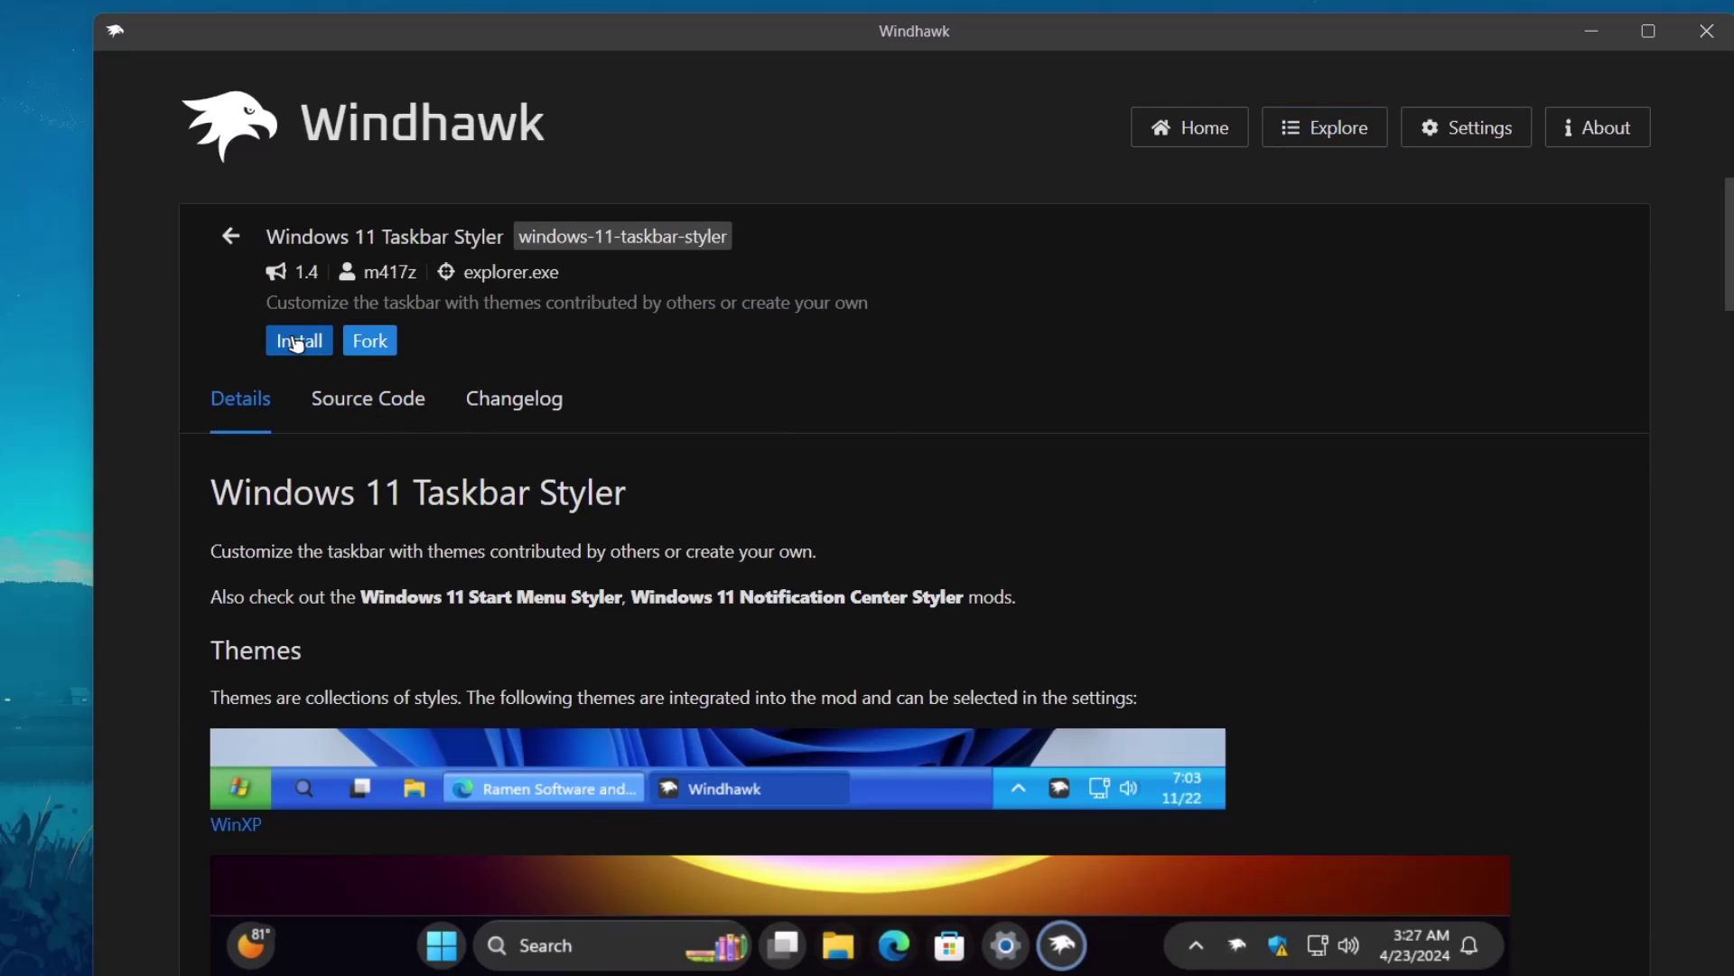
left_click(289, 340)
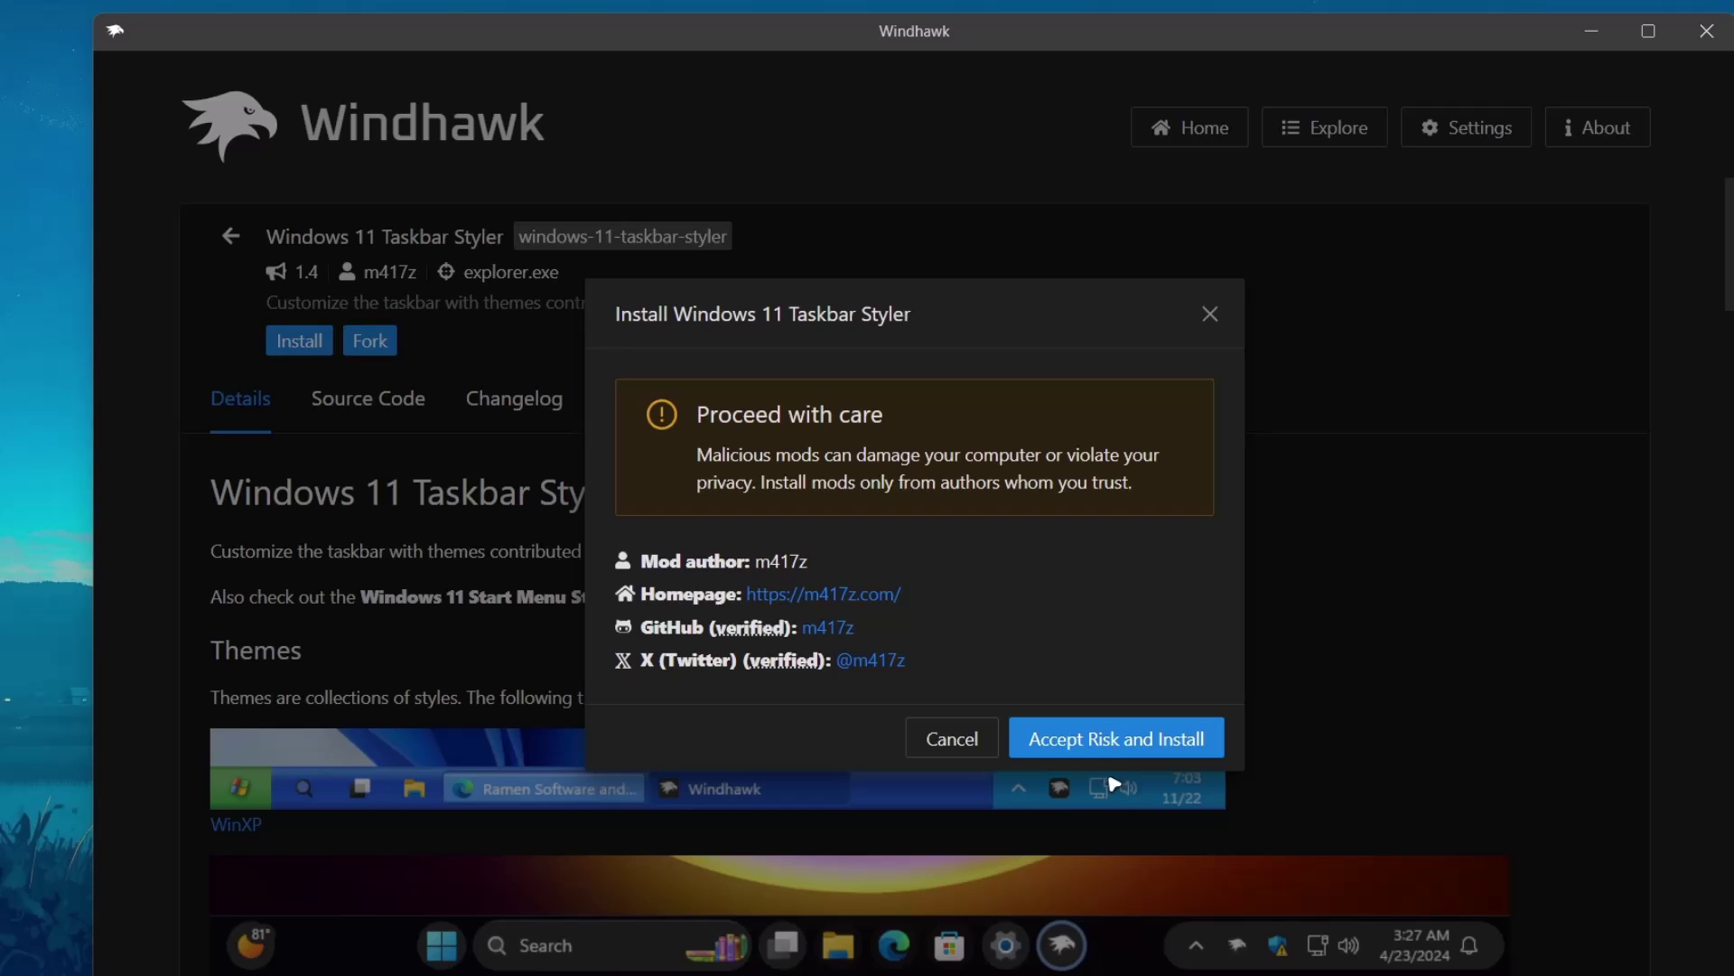
left_click(1125, 753)
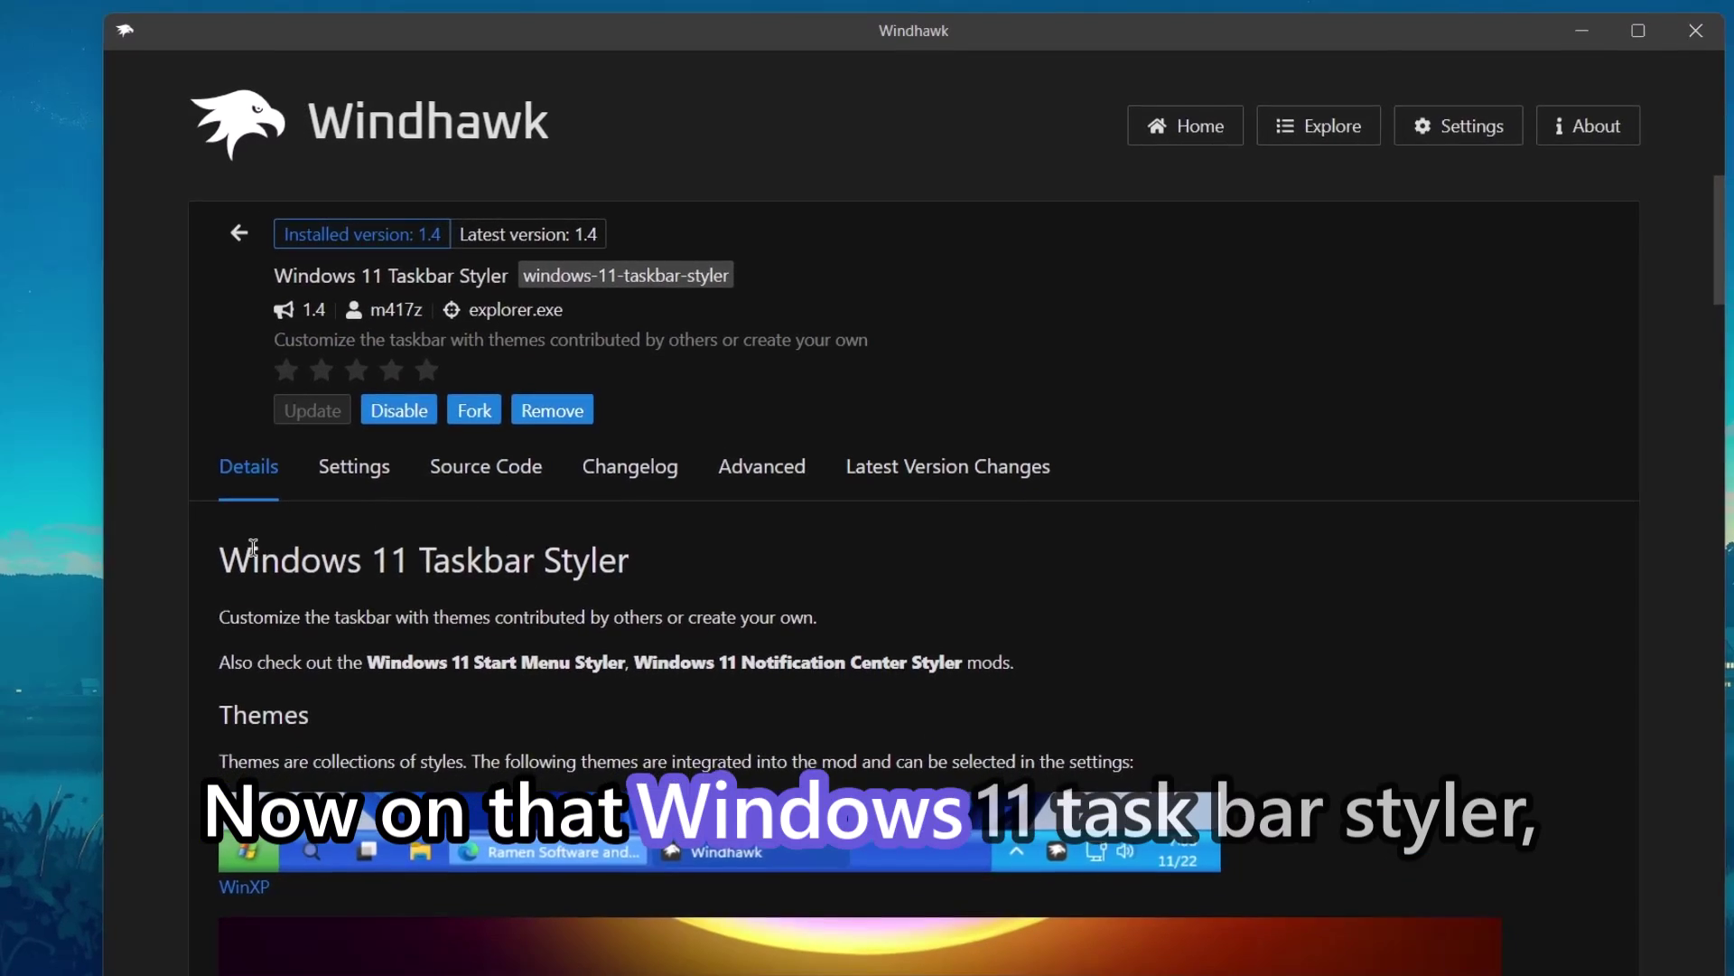
Pick TranslucentTaskbar as the Taskbar Styler theme and save the settings.
scroll(655, 542, "down", 2)
scroll(662, 536, "down", 10)
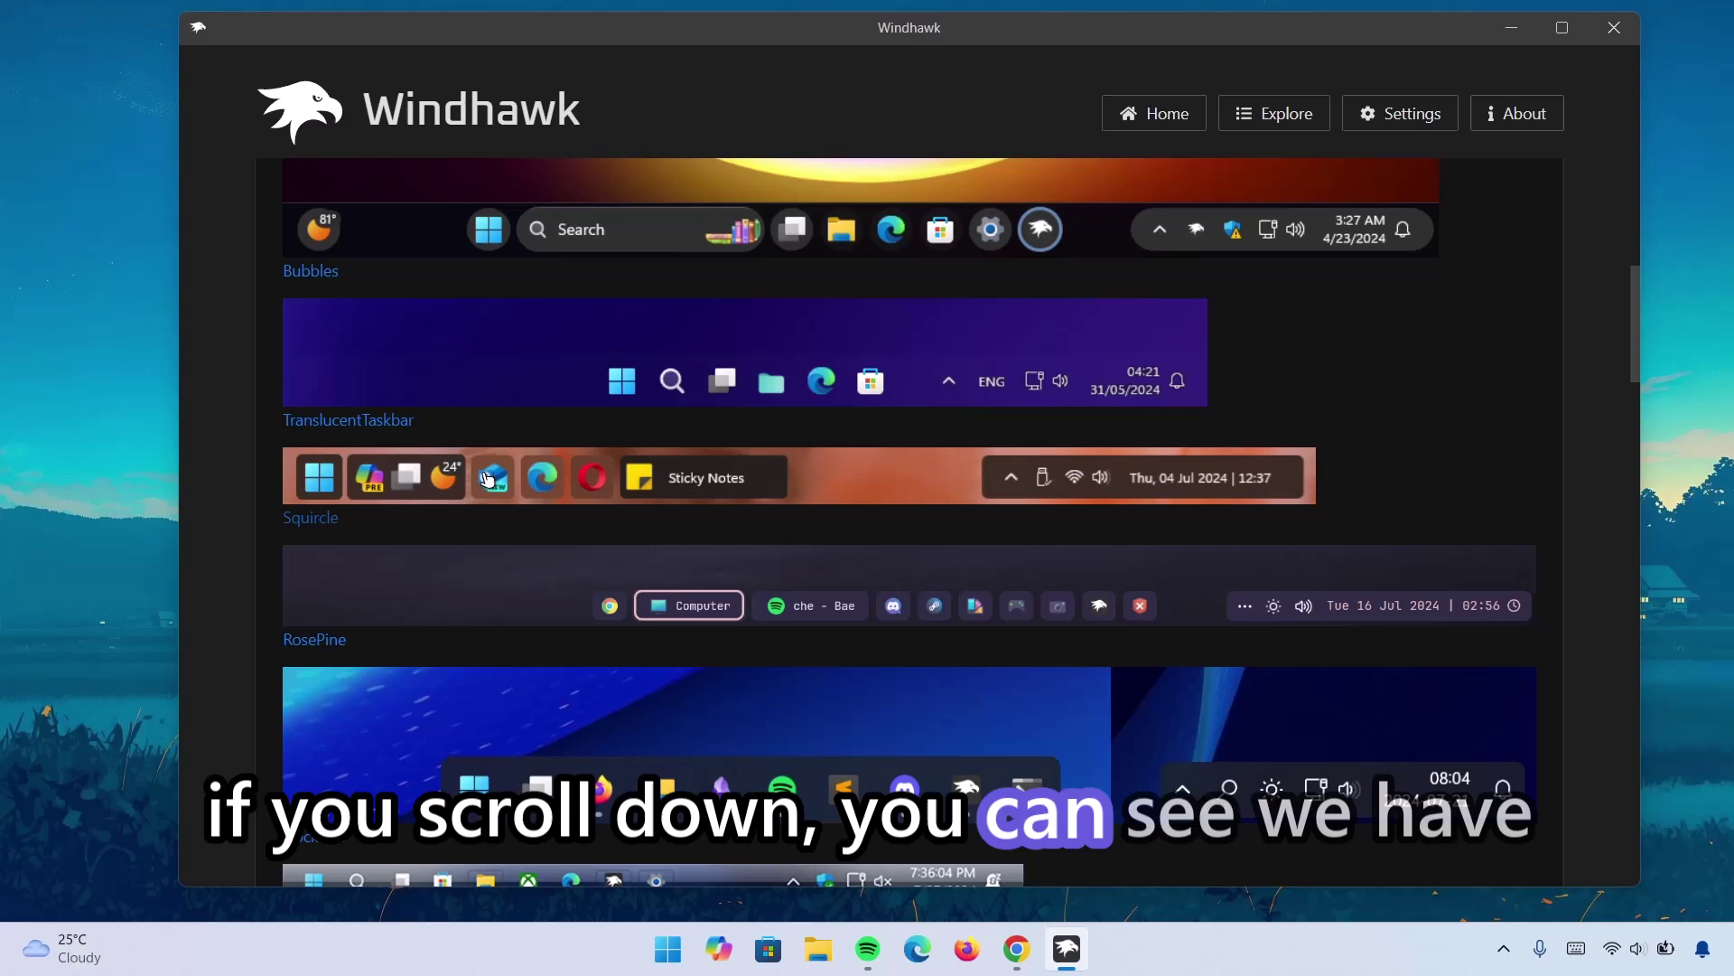
scroll(622, 440, "down", 6)
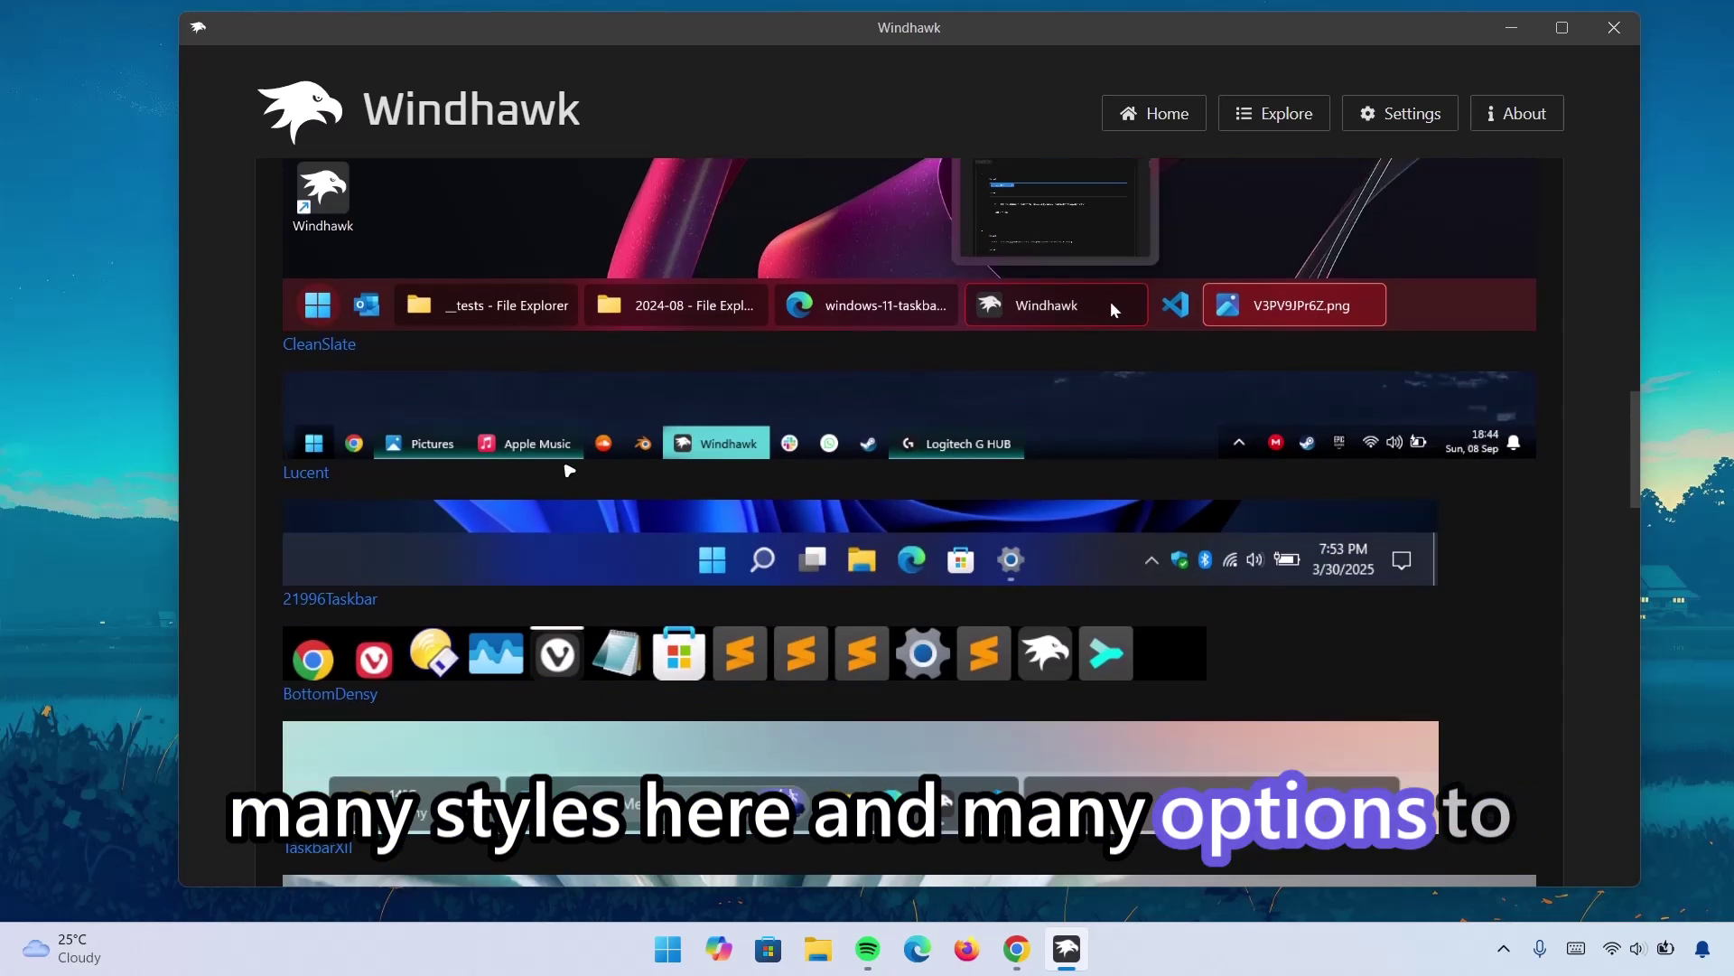
scroll(630, 510, "up", 8)
scroll(630, 510, "up", 10)
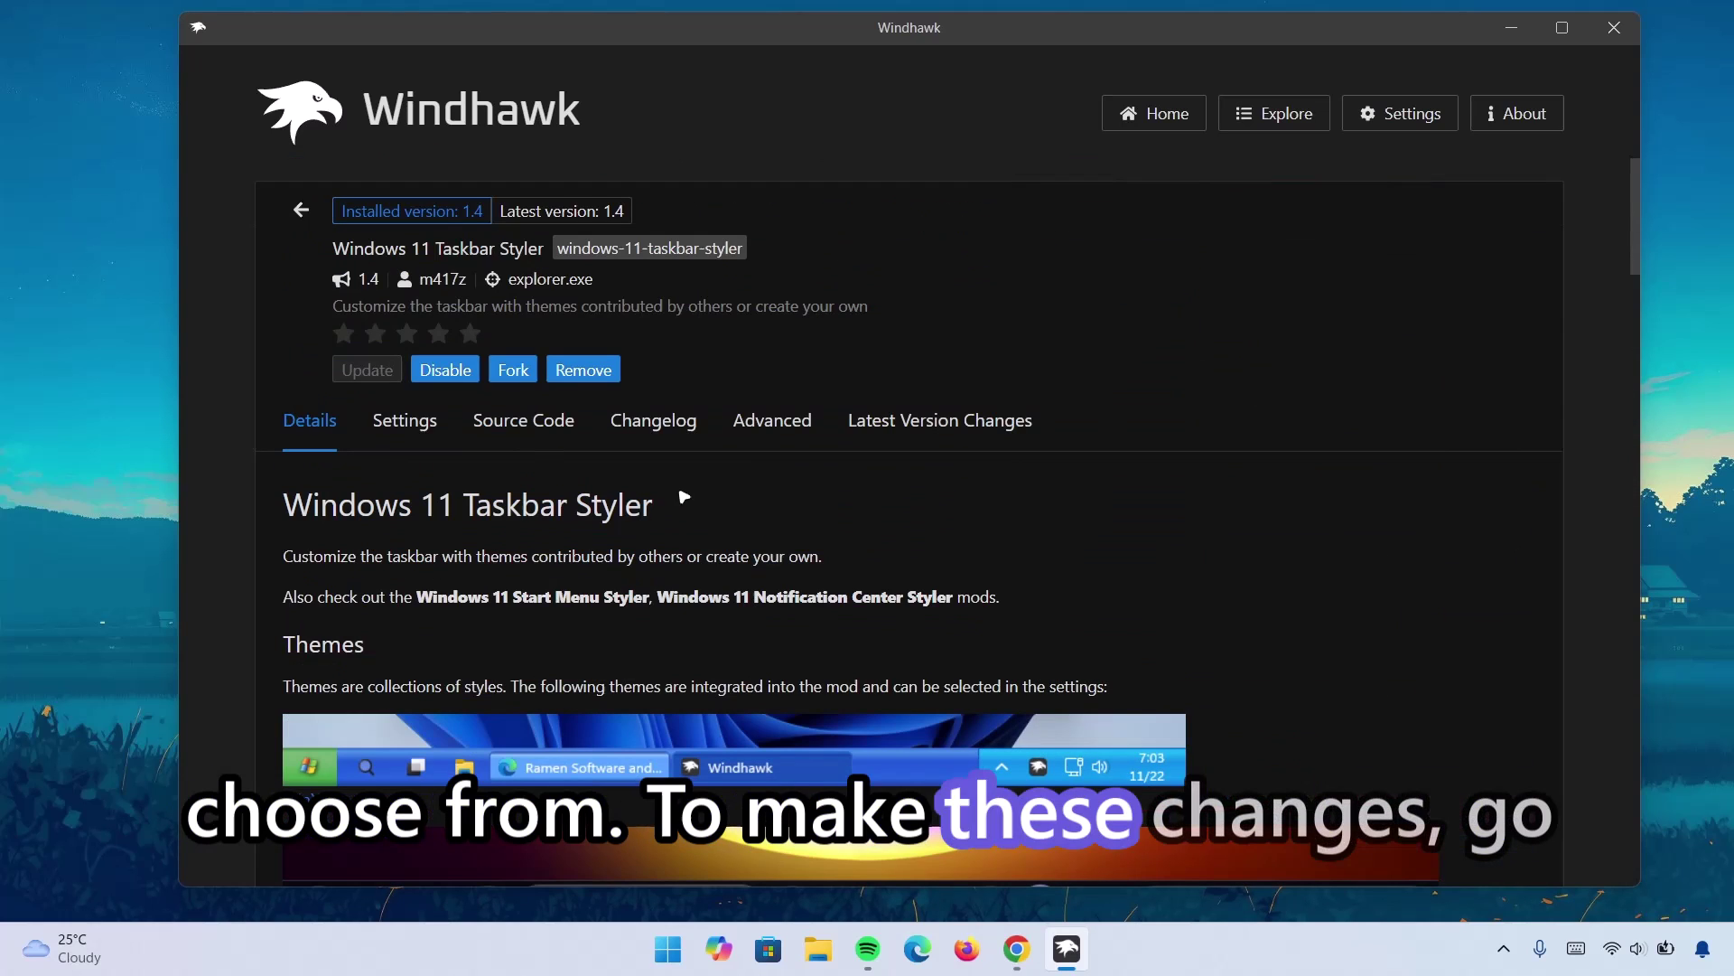
left_click(403, 422)
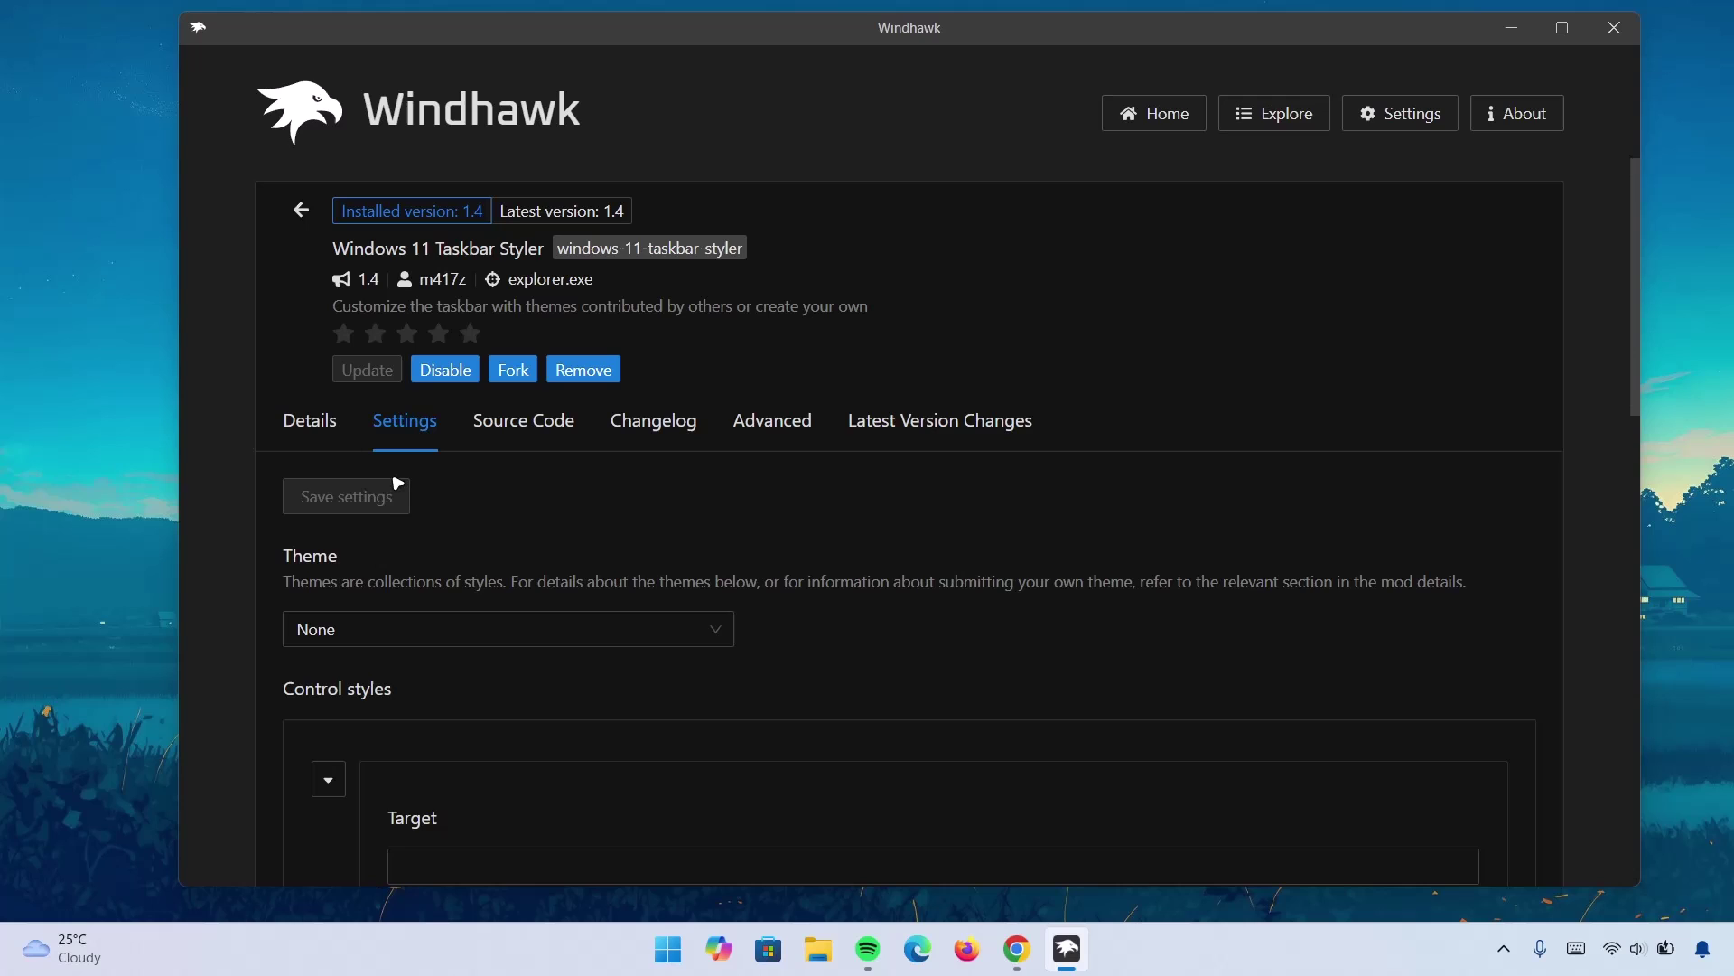
left_click(708, 637)
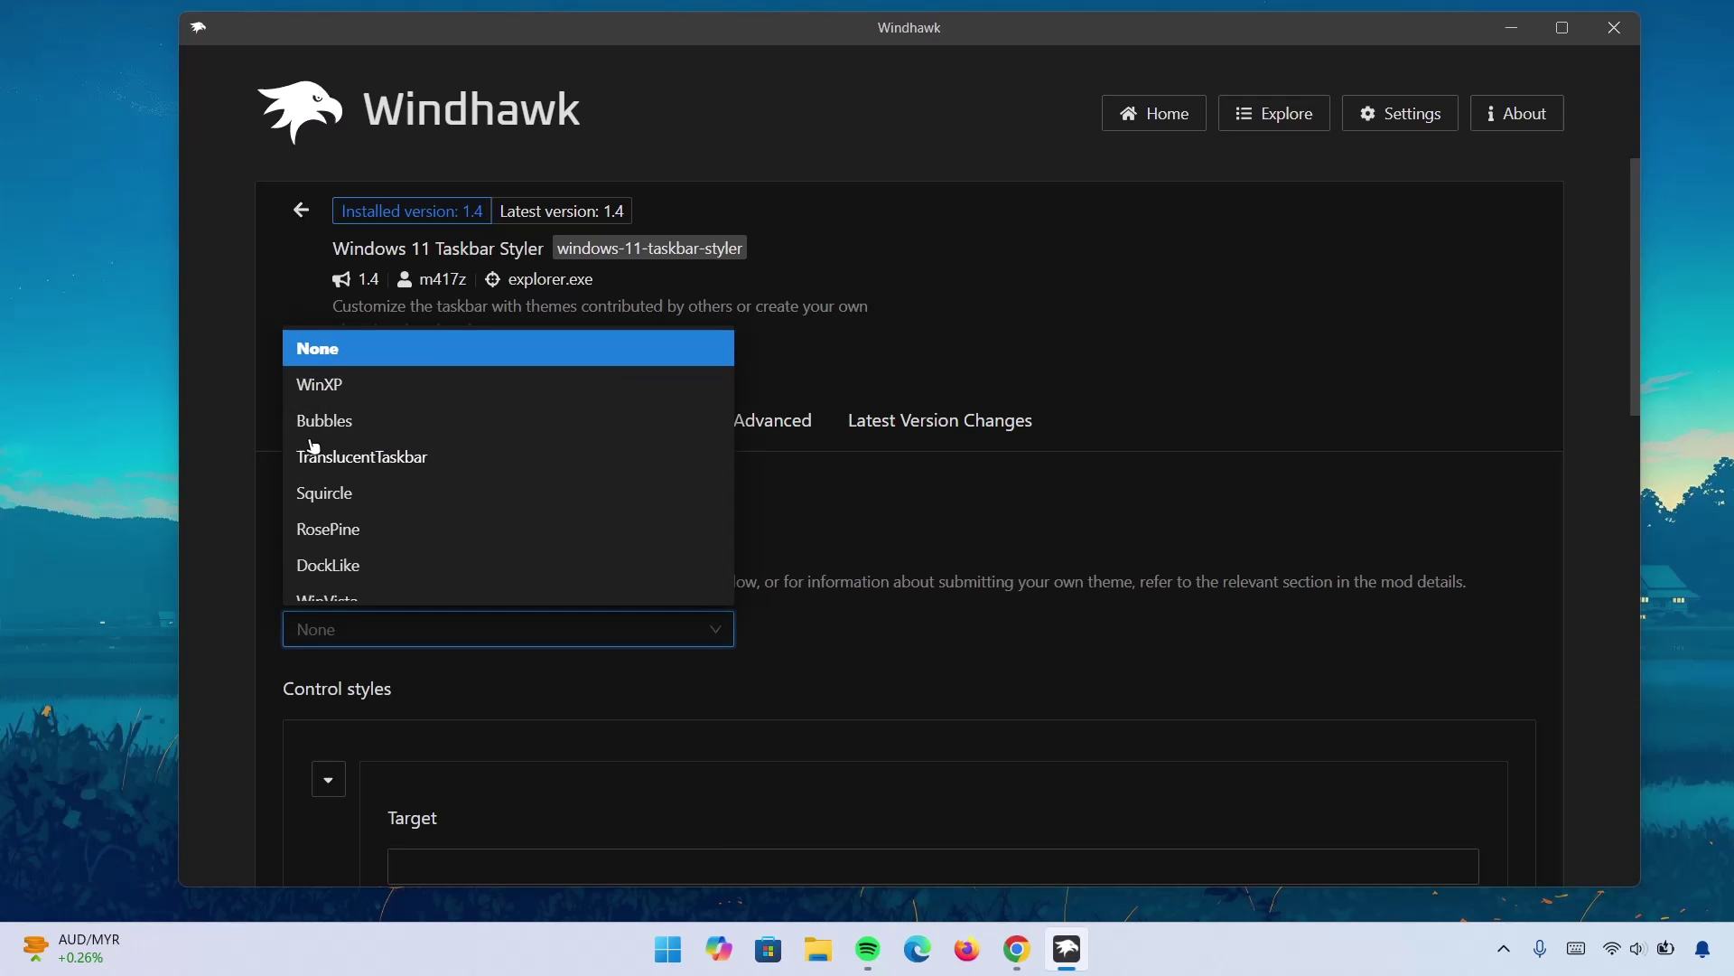
left_click(338, 459)
left_click(312, 501)
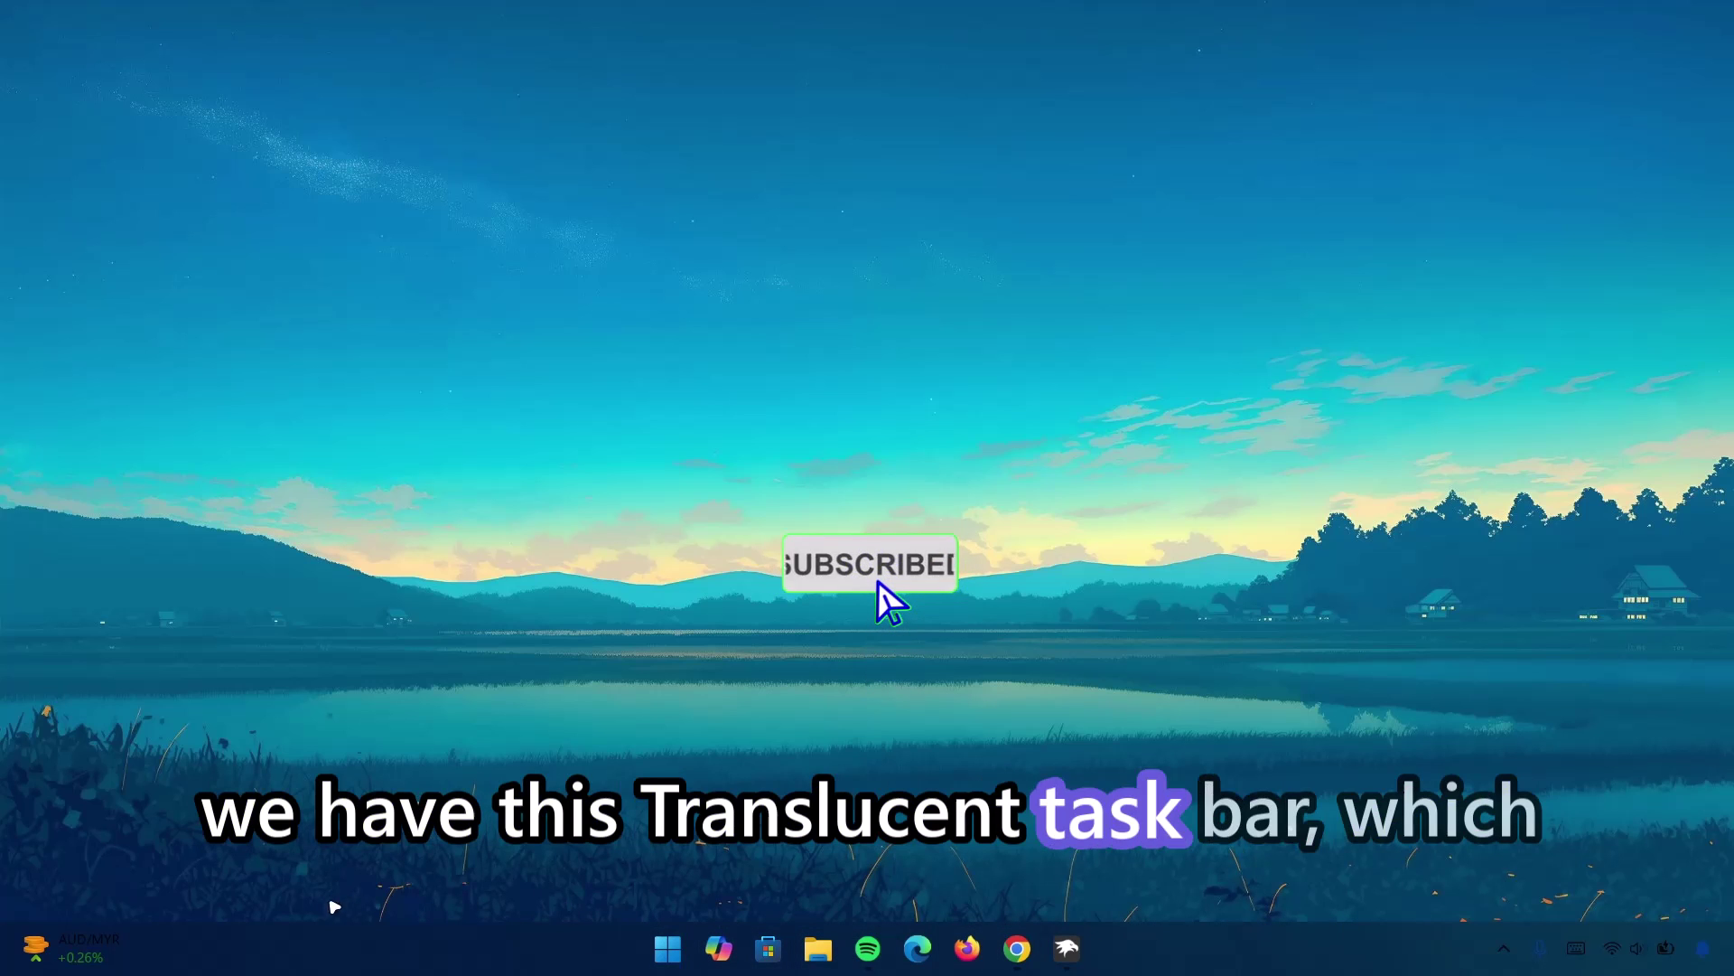
Install the Windows 11 Start Menu Styler mod from the Explore catalogue, accepting the risk.
left_click(1067, 948)
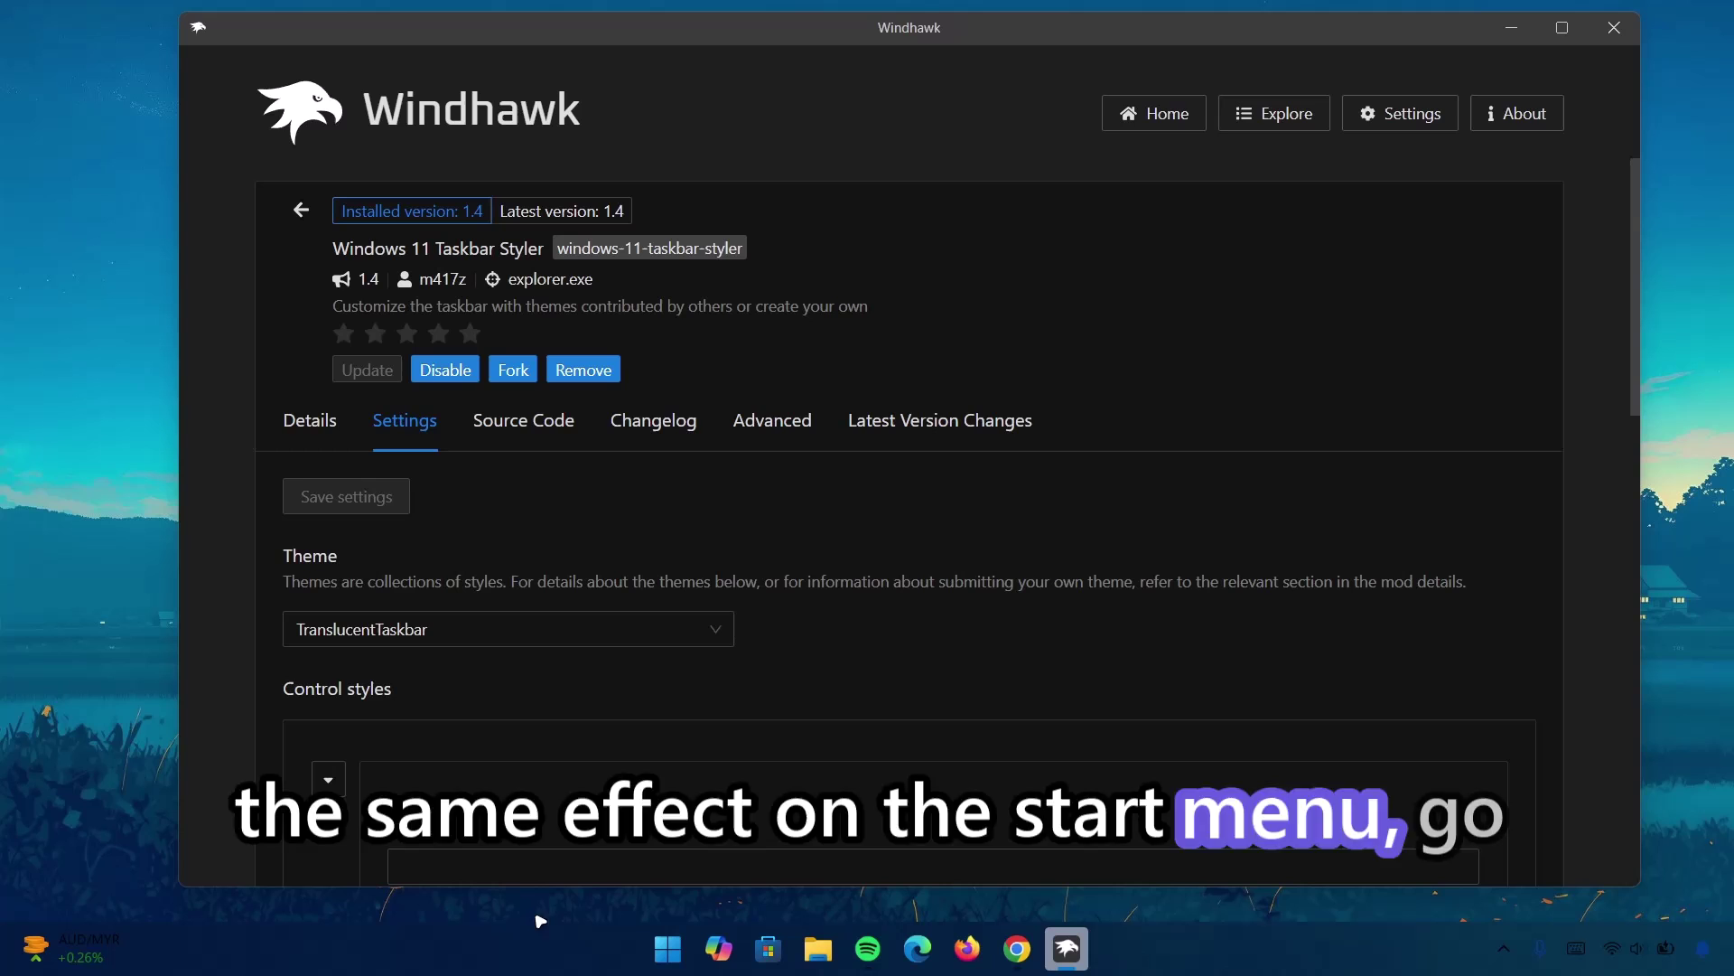
left_click(1265, 131)
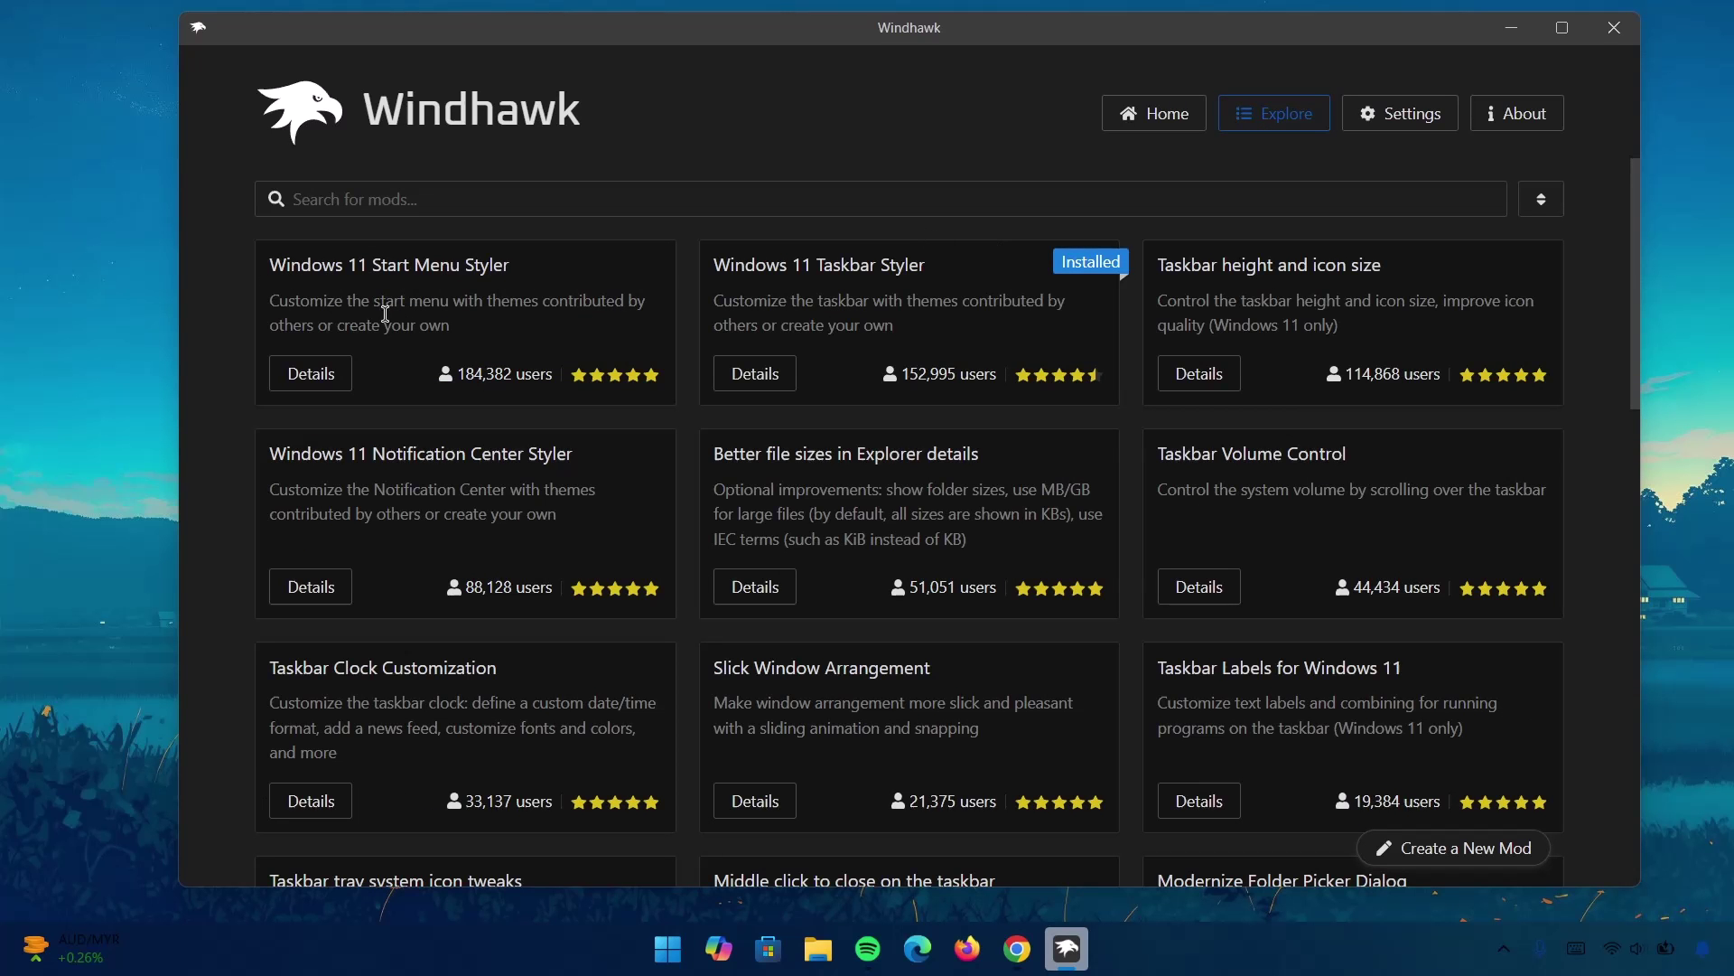
left_click(325, 386)
left_click(362, 303)
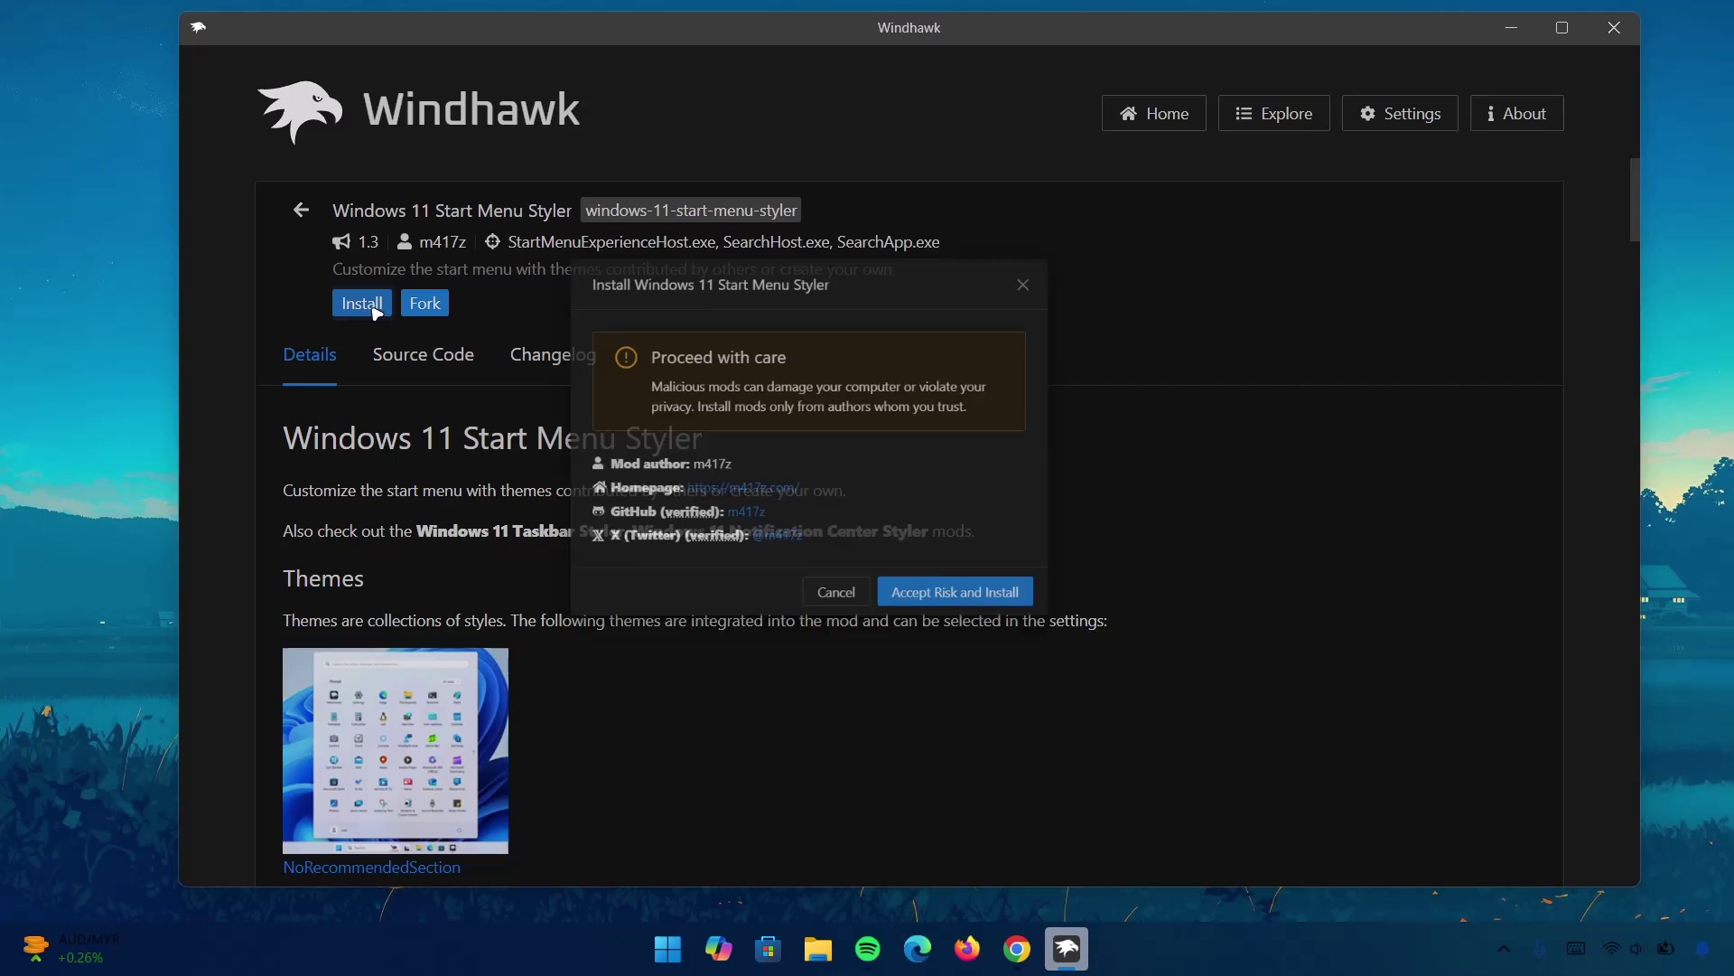
left_click(1030, 657)
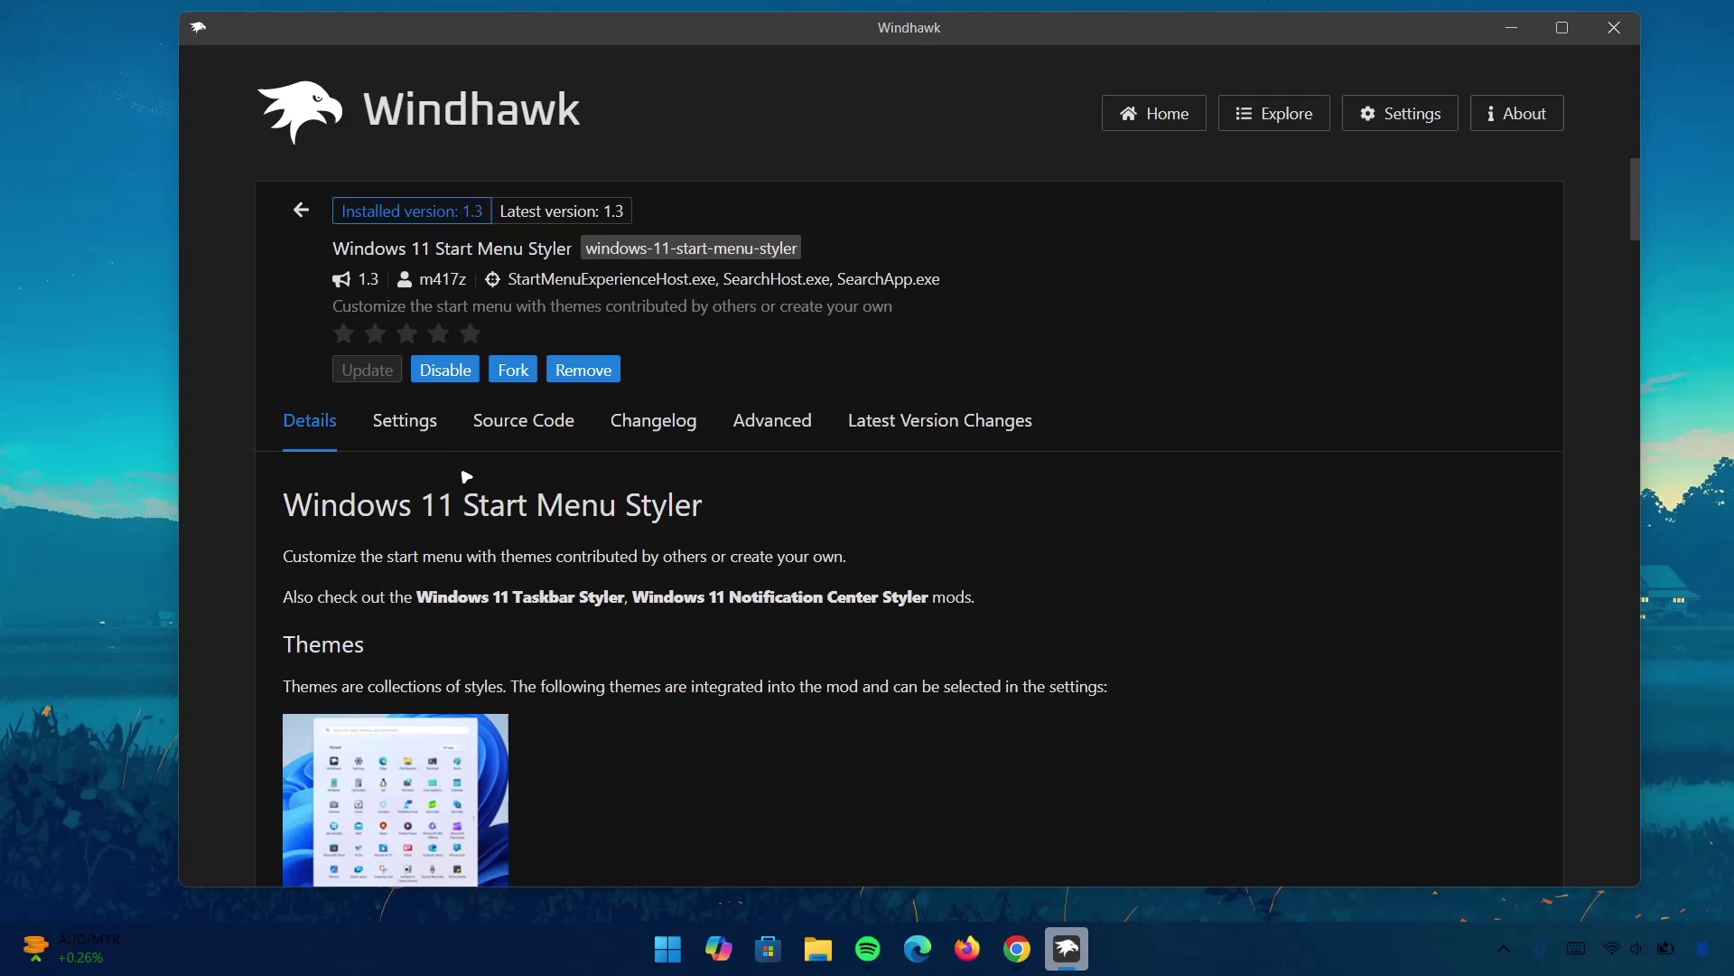
Set the Start Menu Styler theme to TranslucentStartMenu and save the settings.
left_click(428, 434)
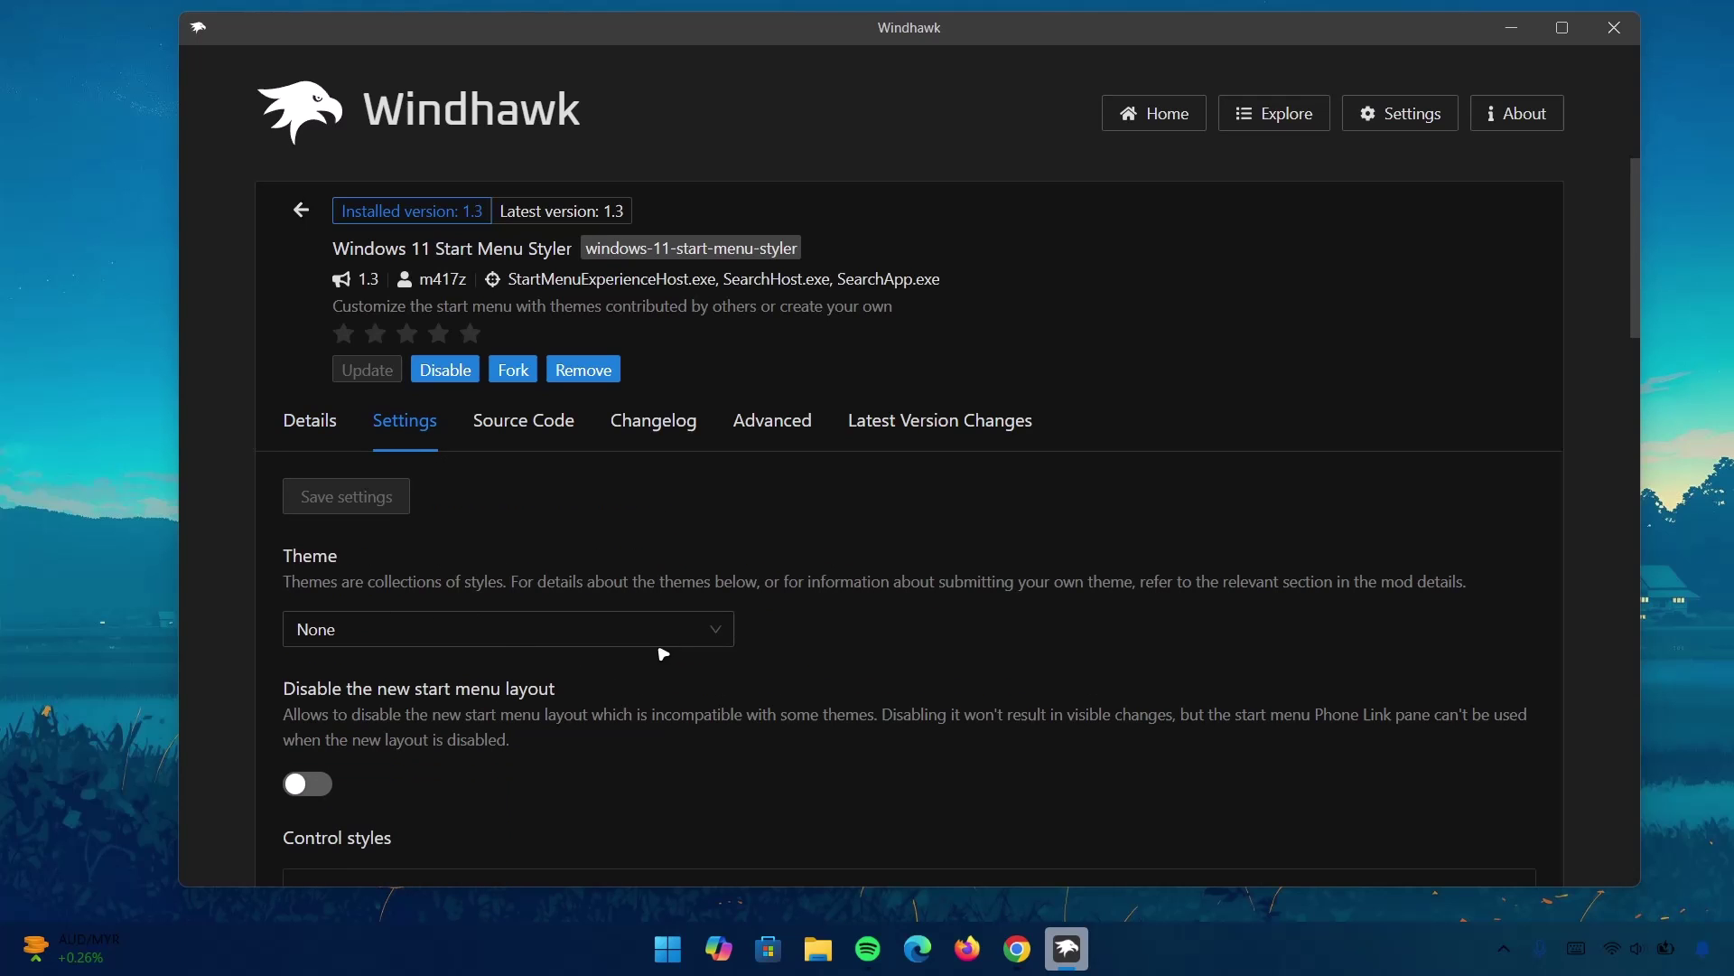
left_click(709, 631)
scroll(542, 488, "down", 2)
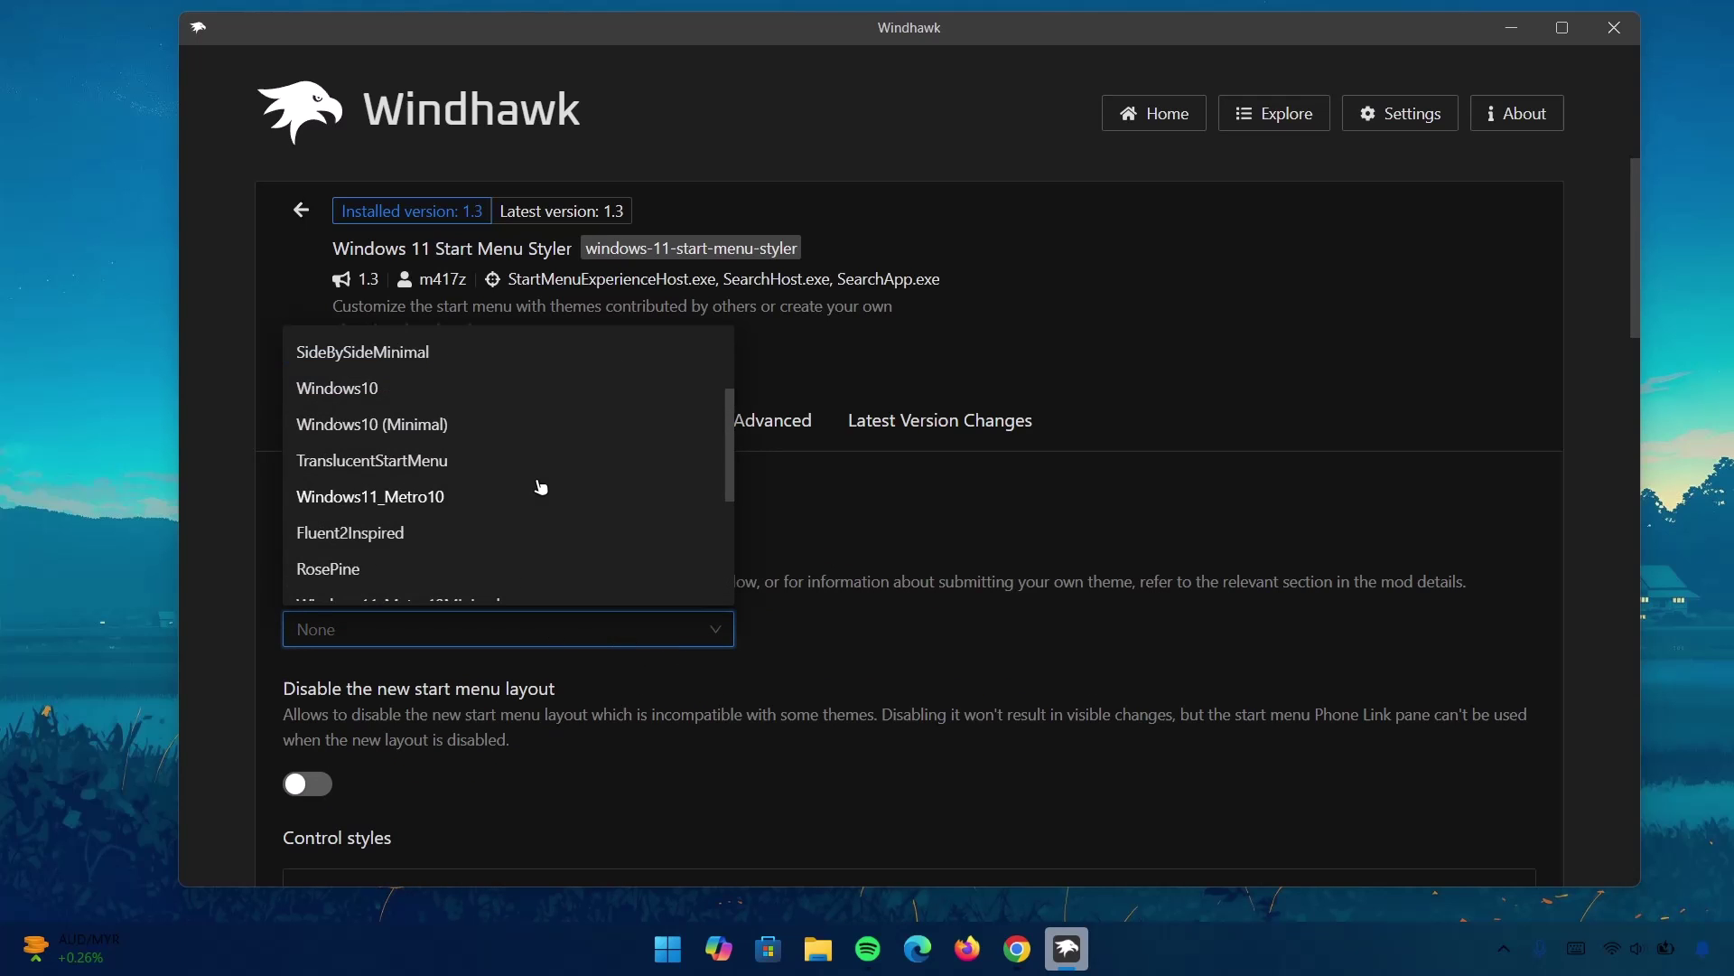
left_click(398, 463)
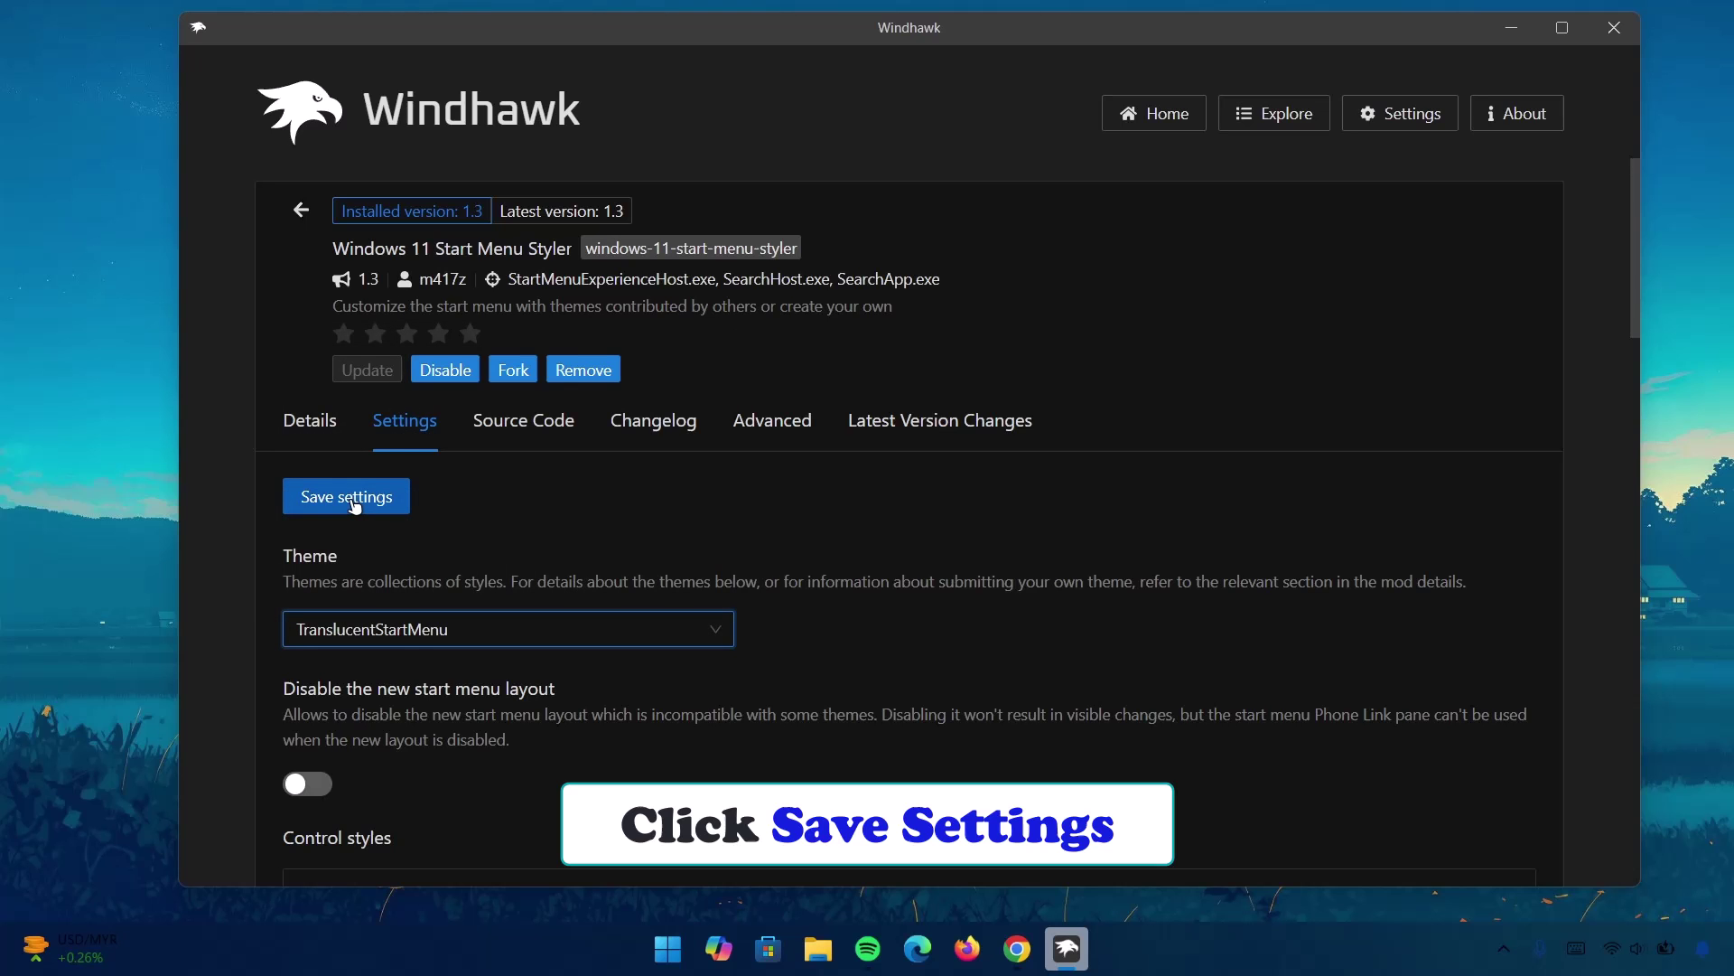
left_click(355, 503)
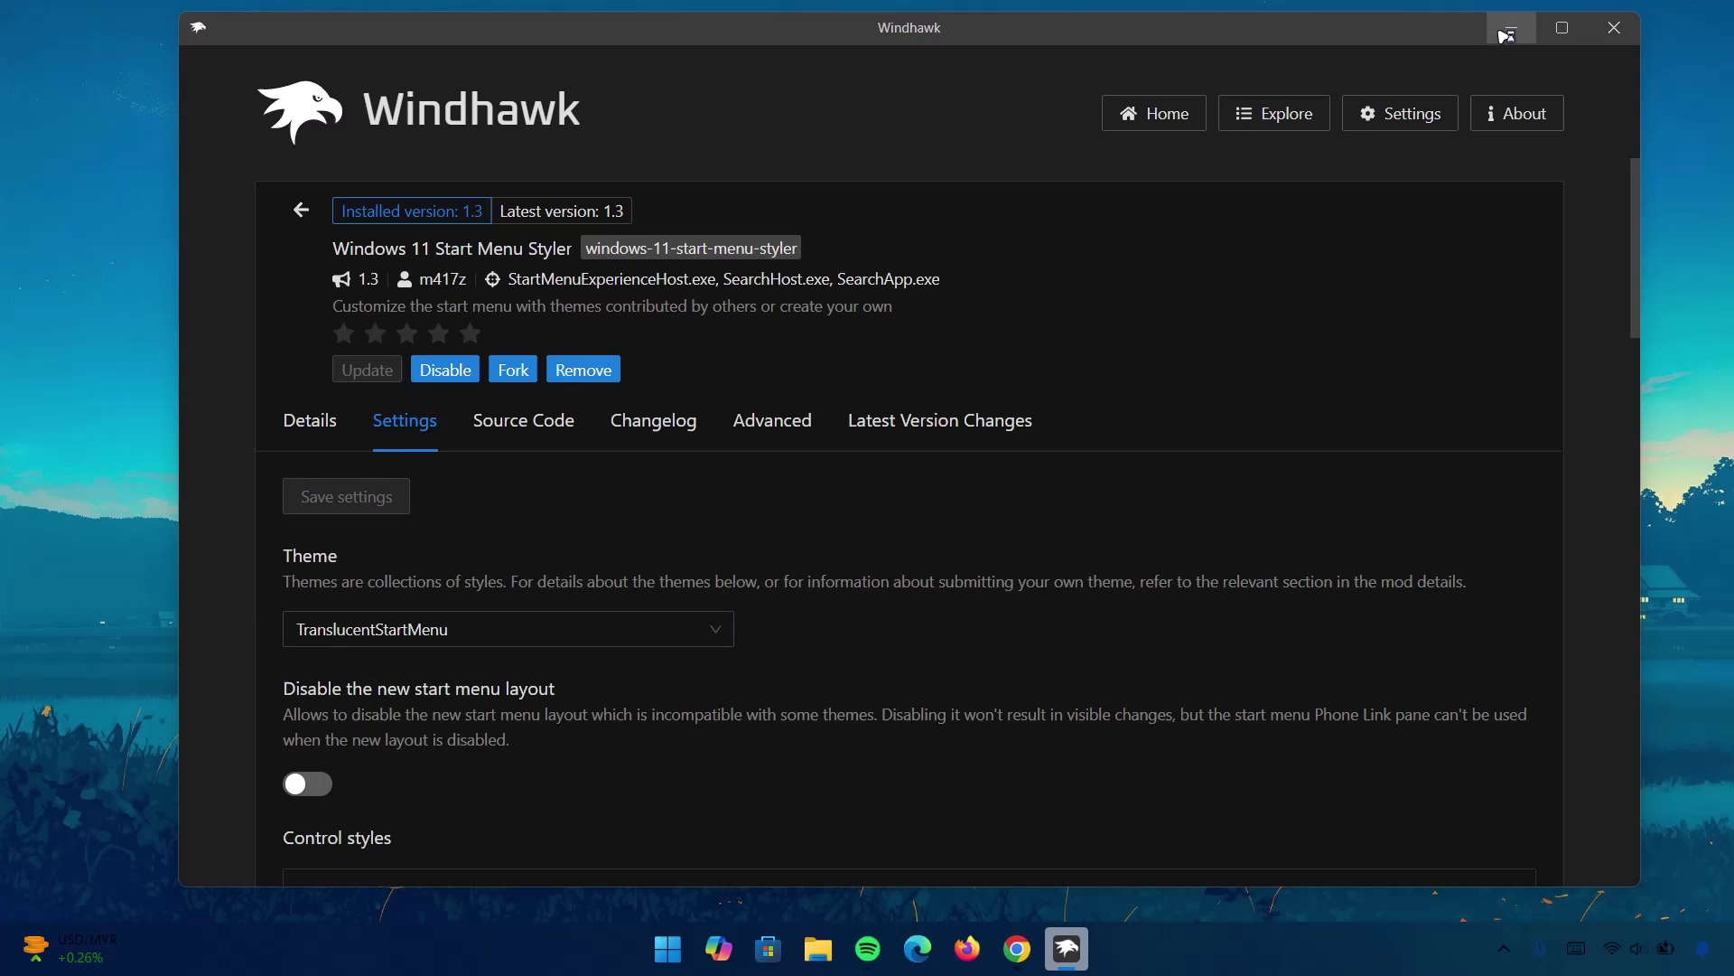
Minimize Windhawk, check the translucent Start menu, then restore Windhawk.
left_click(1512, 28)
left_click(668, 948)
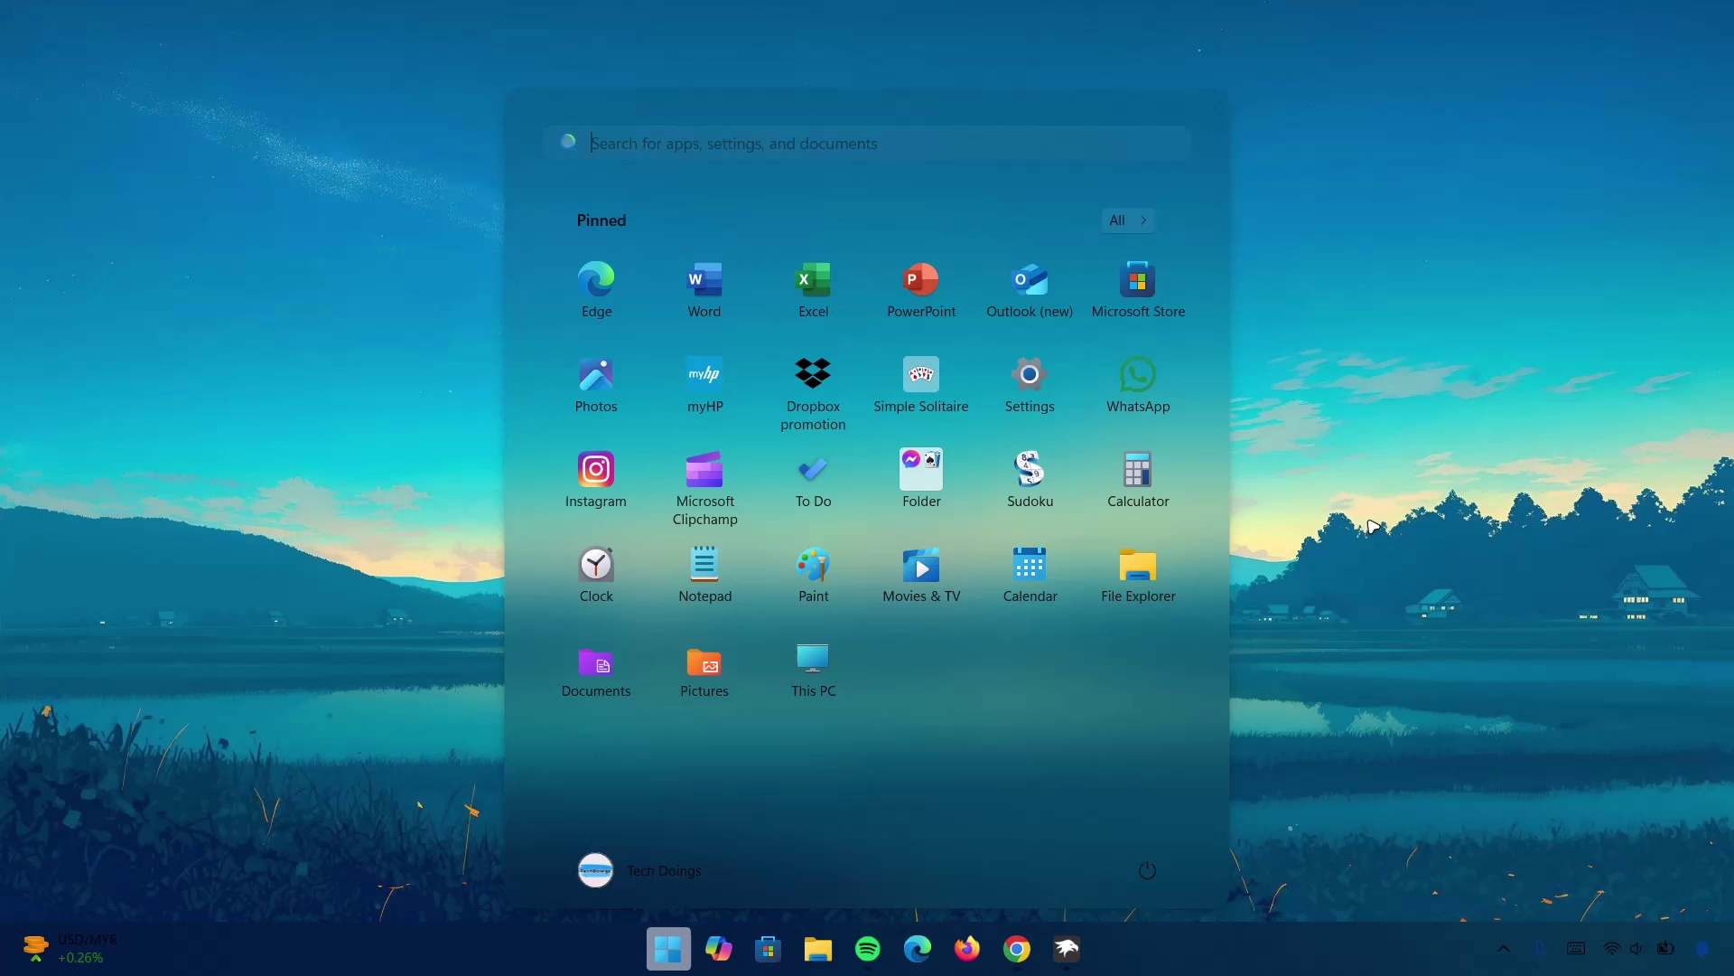
left_click(1346, 598)
left_click(1067, 948)
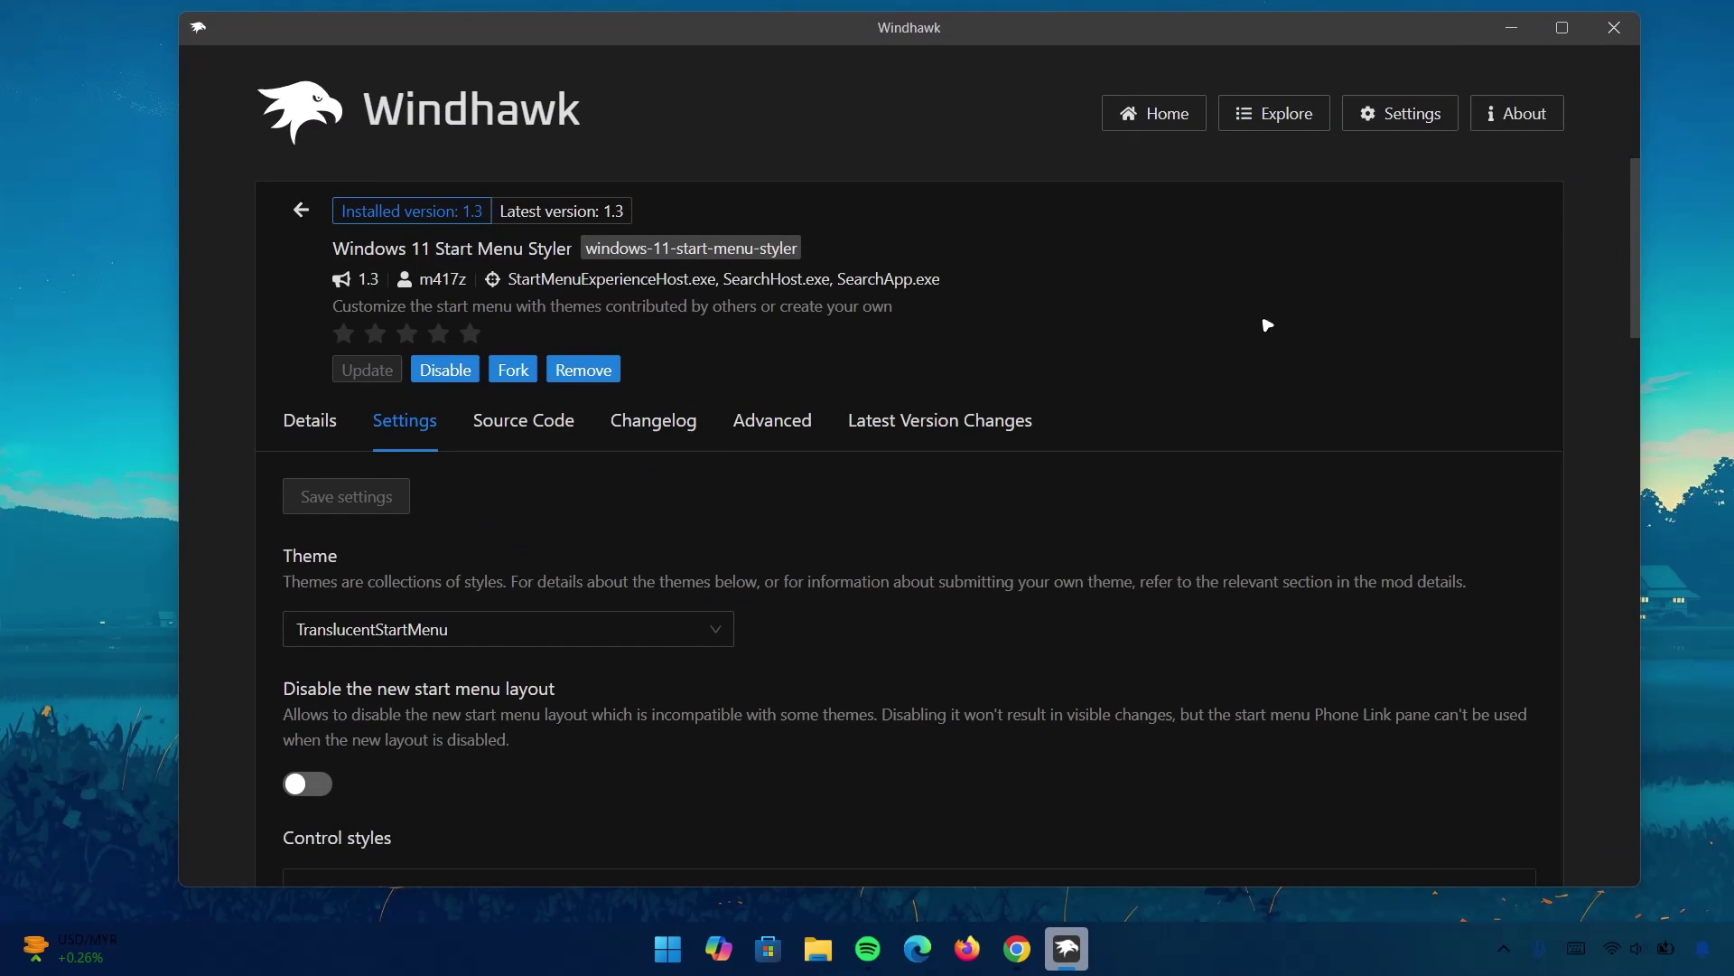
Install the Windows 11 Notification Center Styler mod, accepting the risk warning.
left_click(1294, 126)
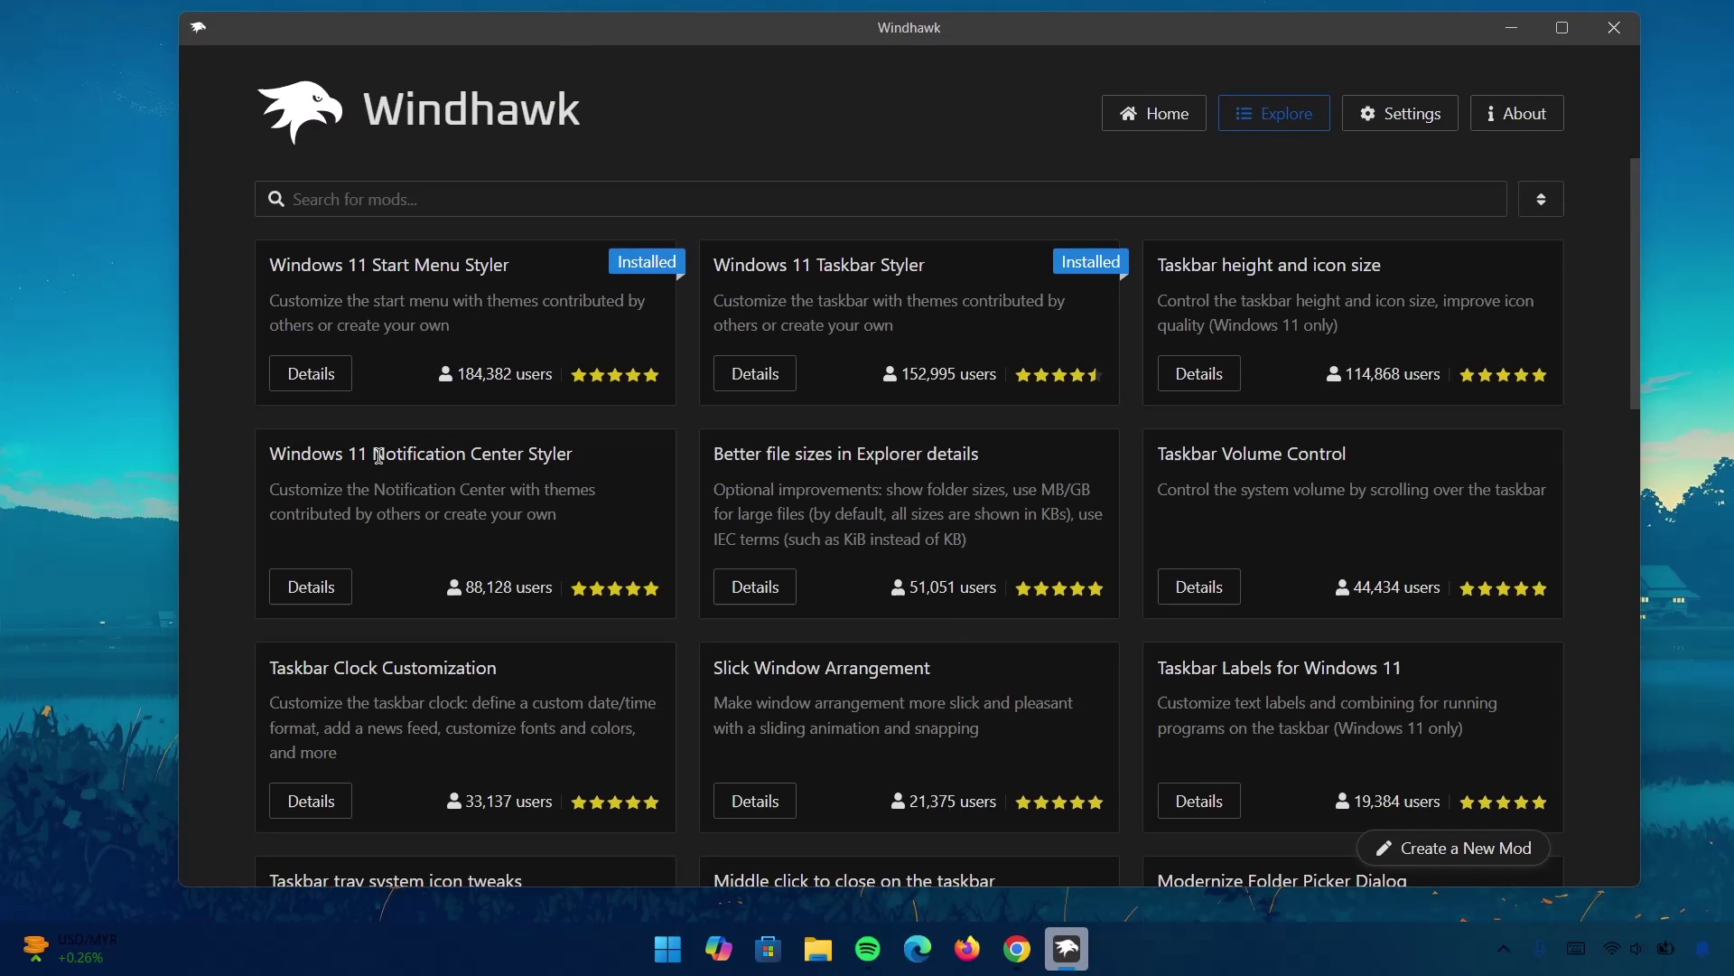
left_click(302, 589)
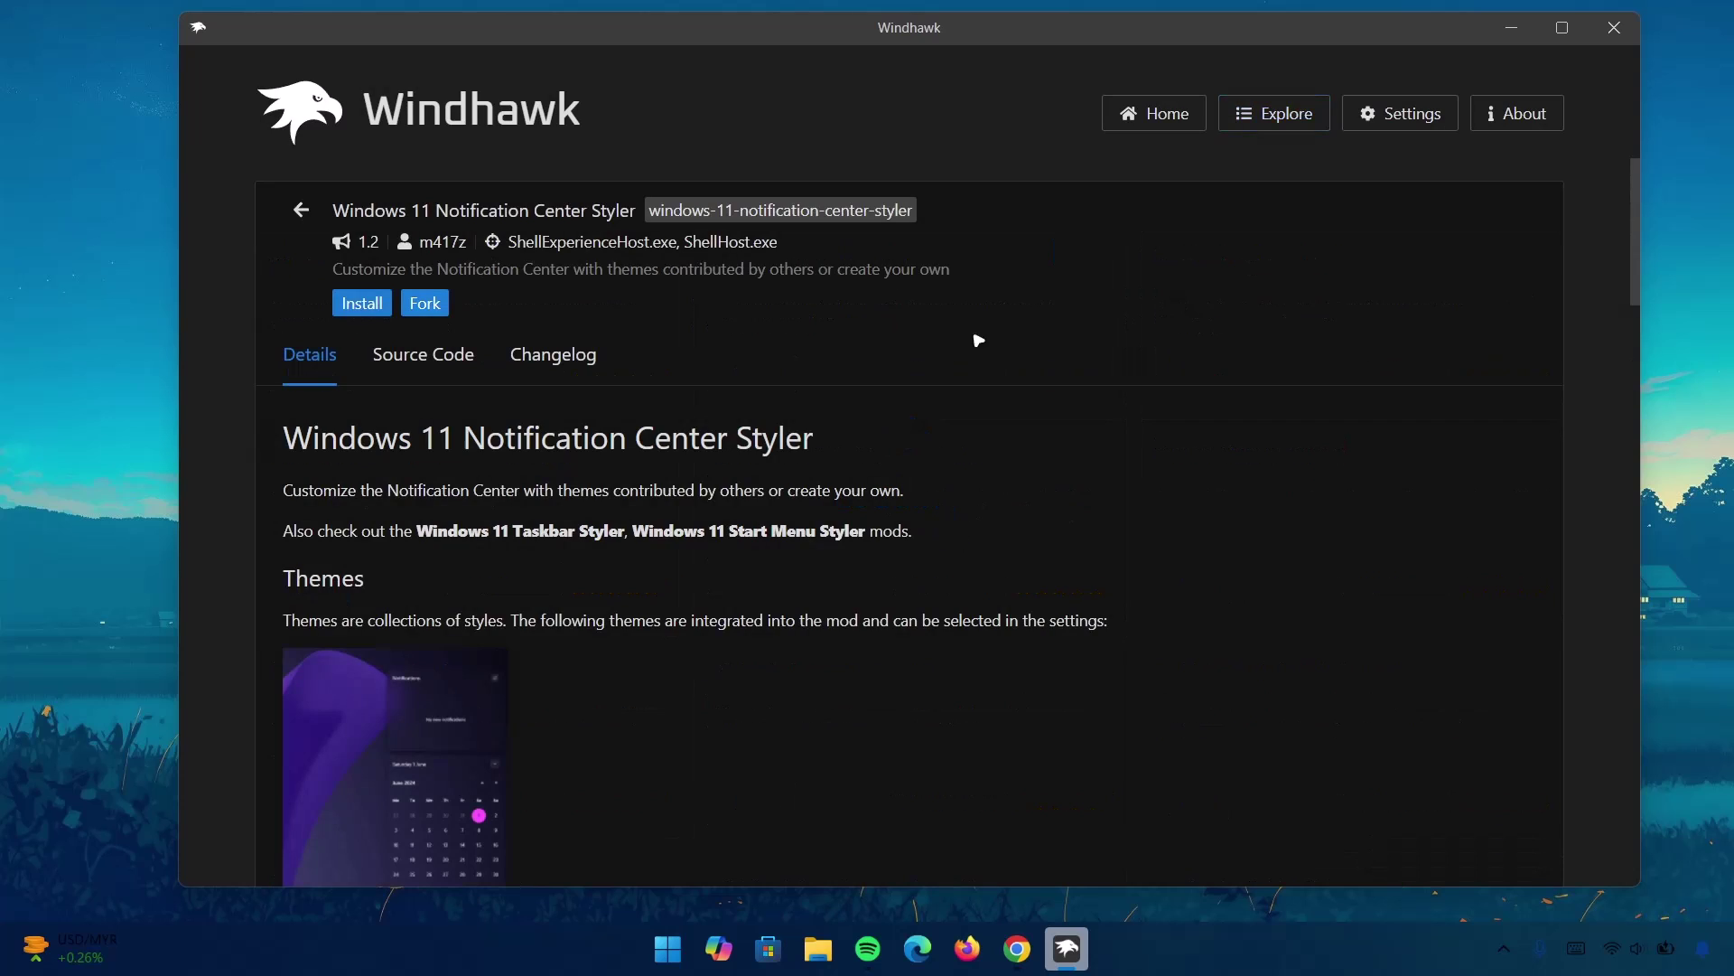
left_click(383, 307)
left_click(1065, 669)
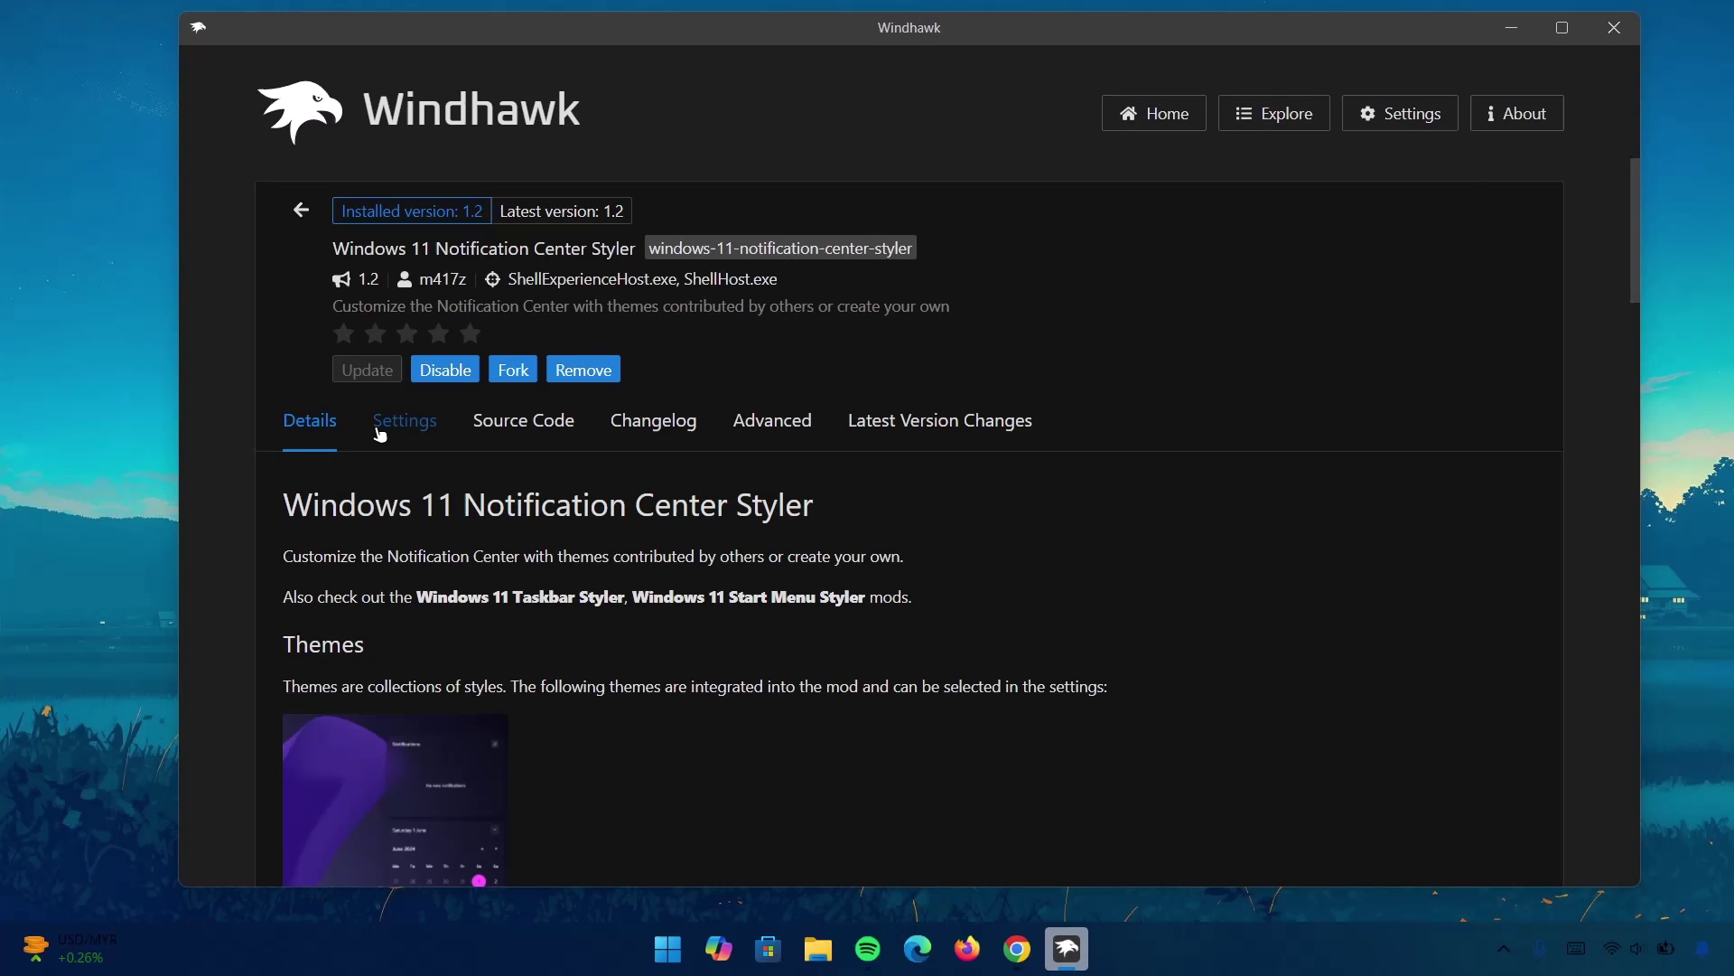
Set the Notification Center Styler theme to TranslucentShell and save the settings.
left_click(380, 434)
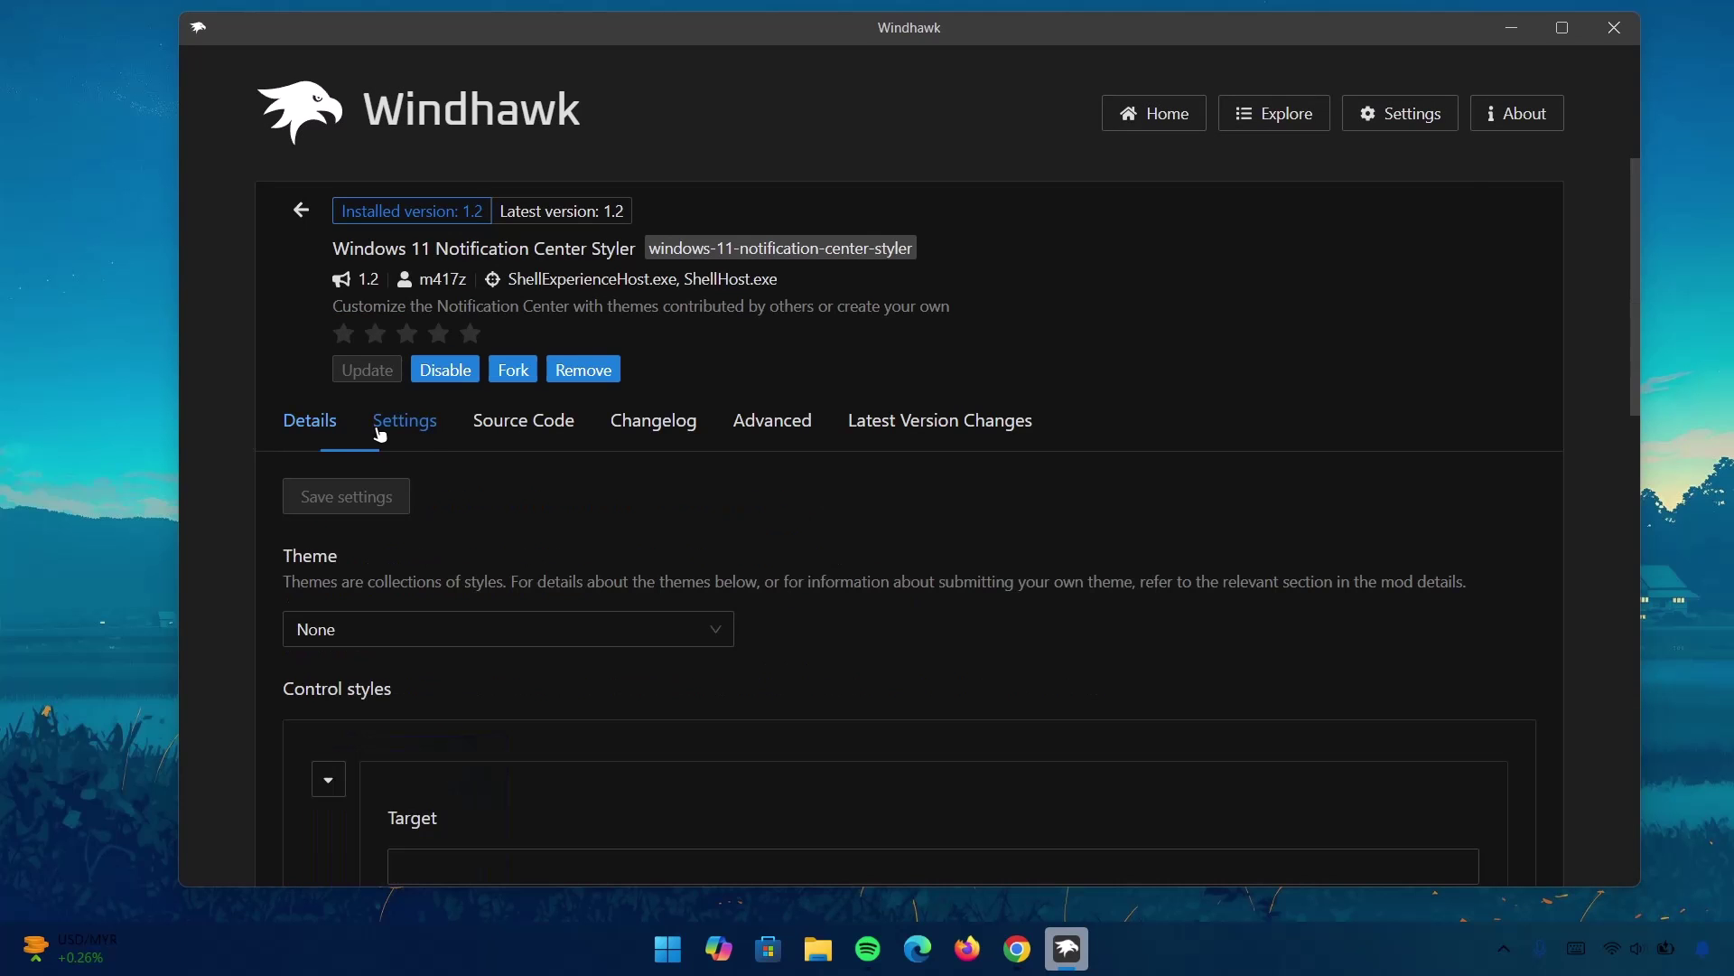
left_click(727, 643)
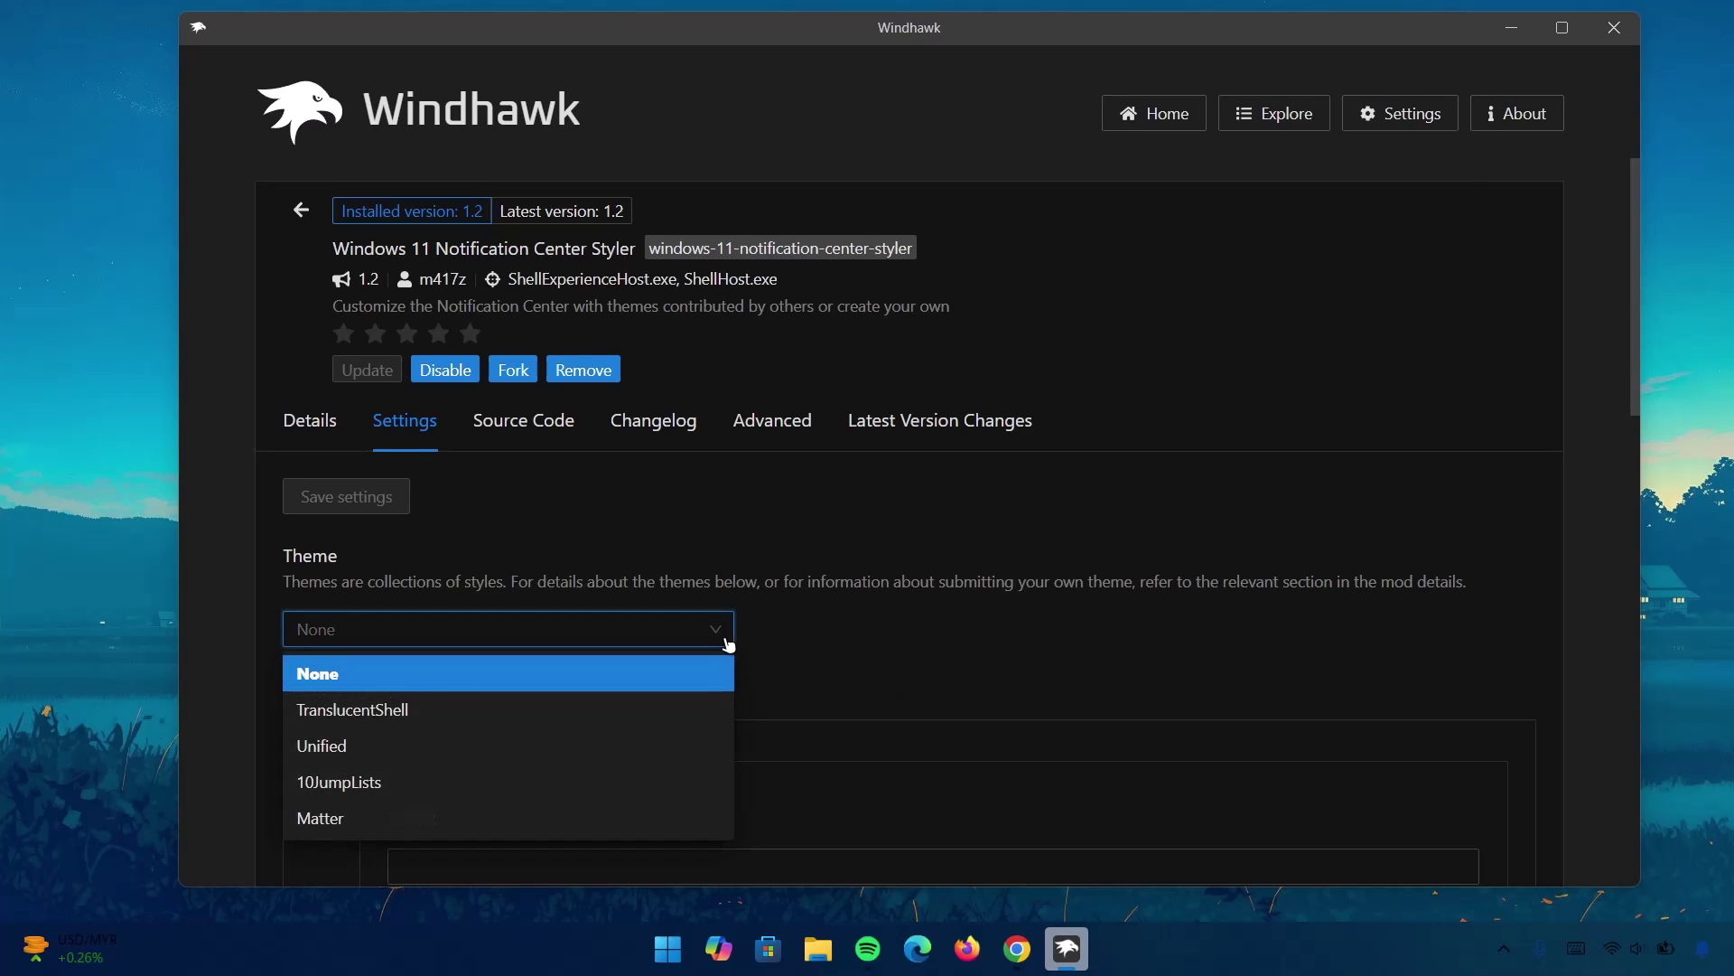
left_click(346, 710)
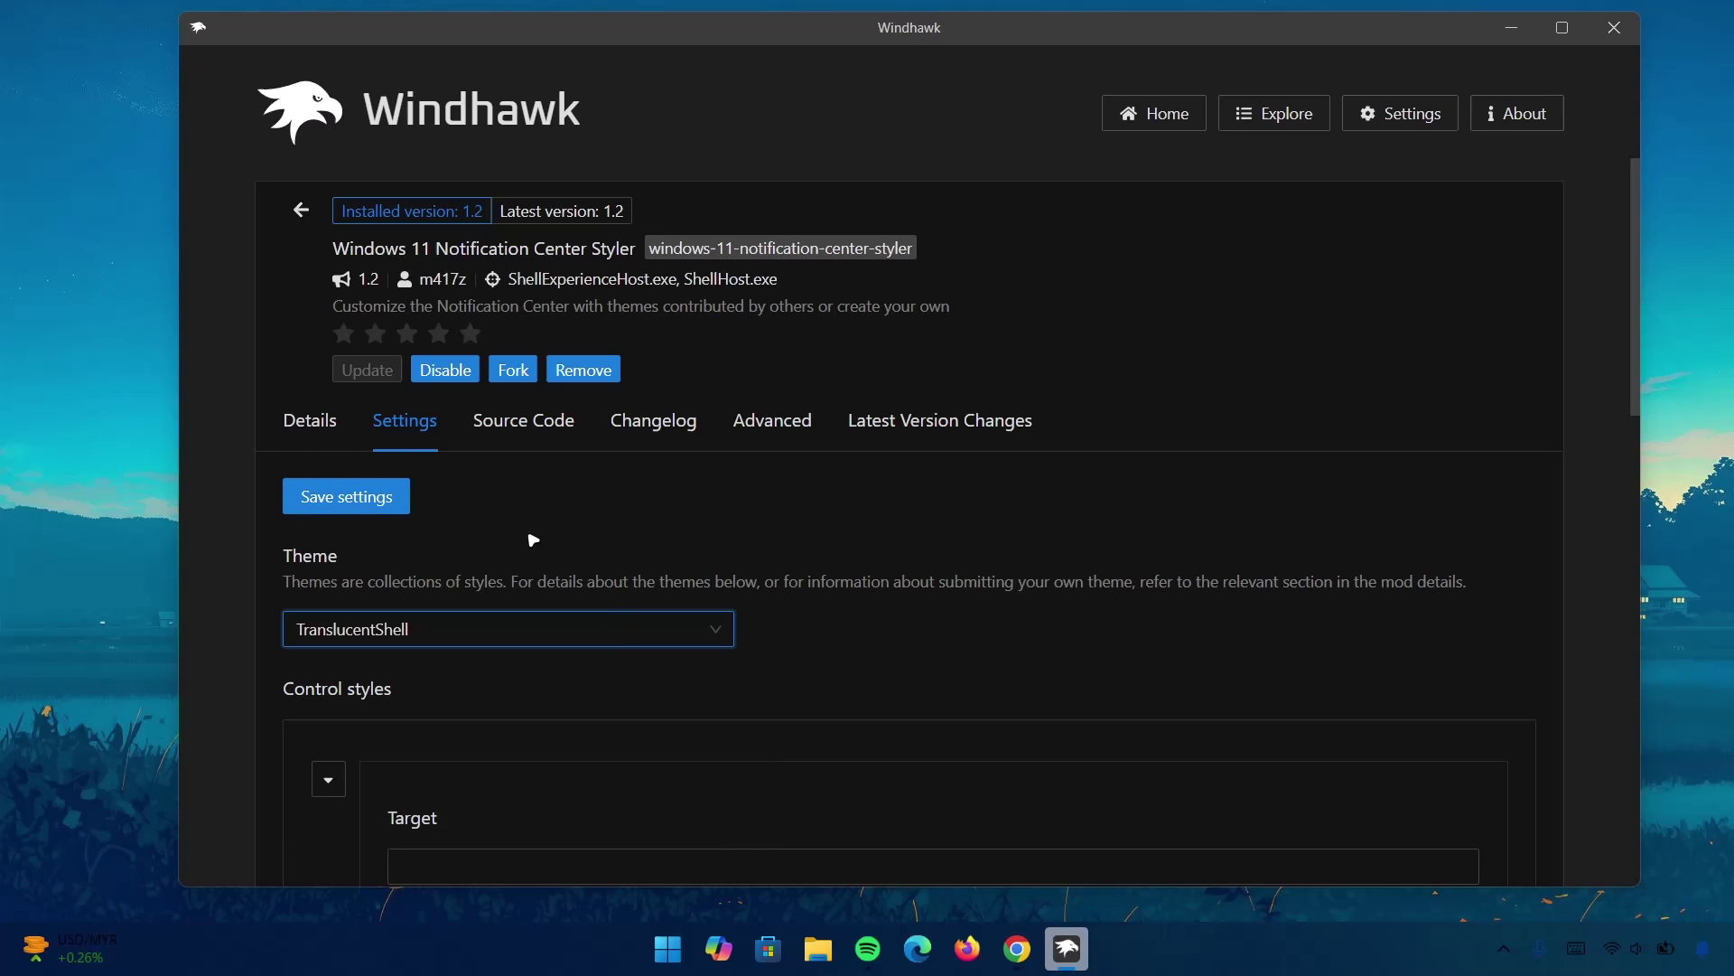
left_click(335, 499)
Check the translucent notification center and Start menu, then close Windhawk from the taskbar.
left_click(1512, 27)
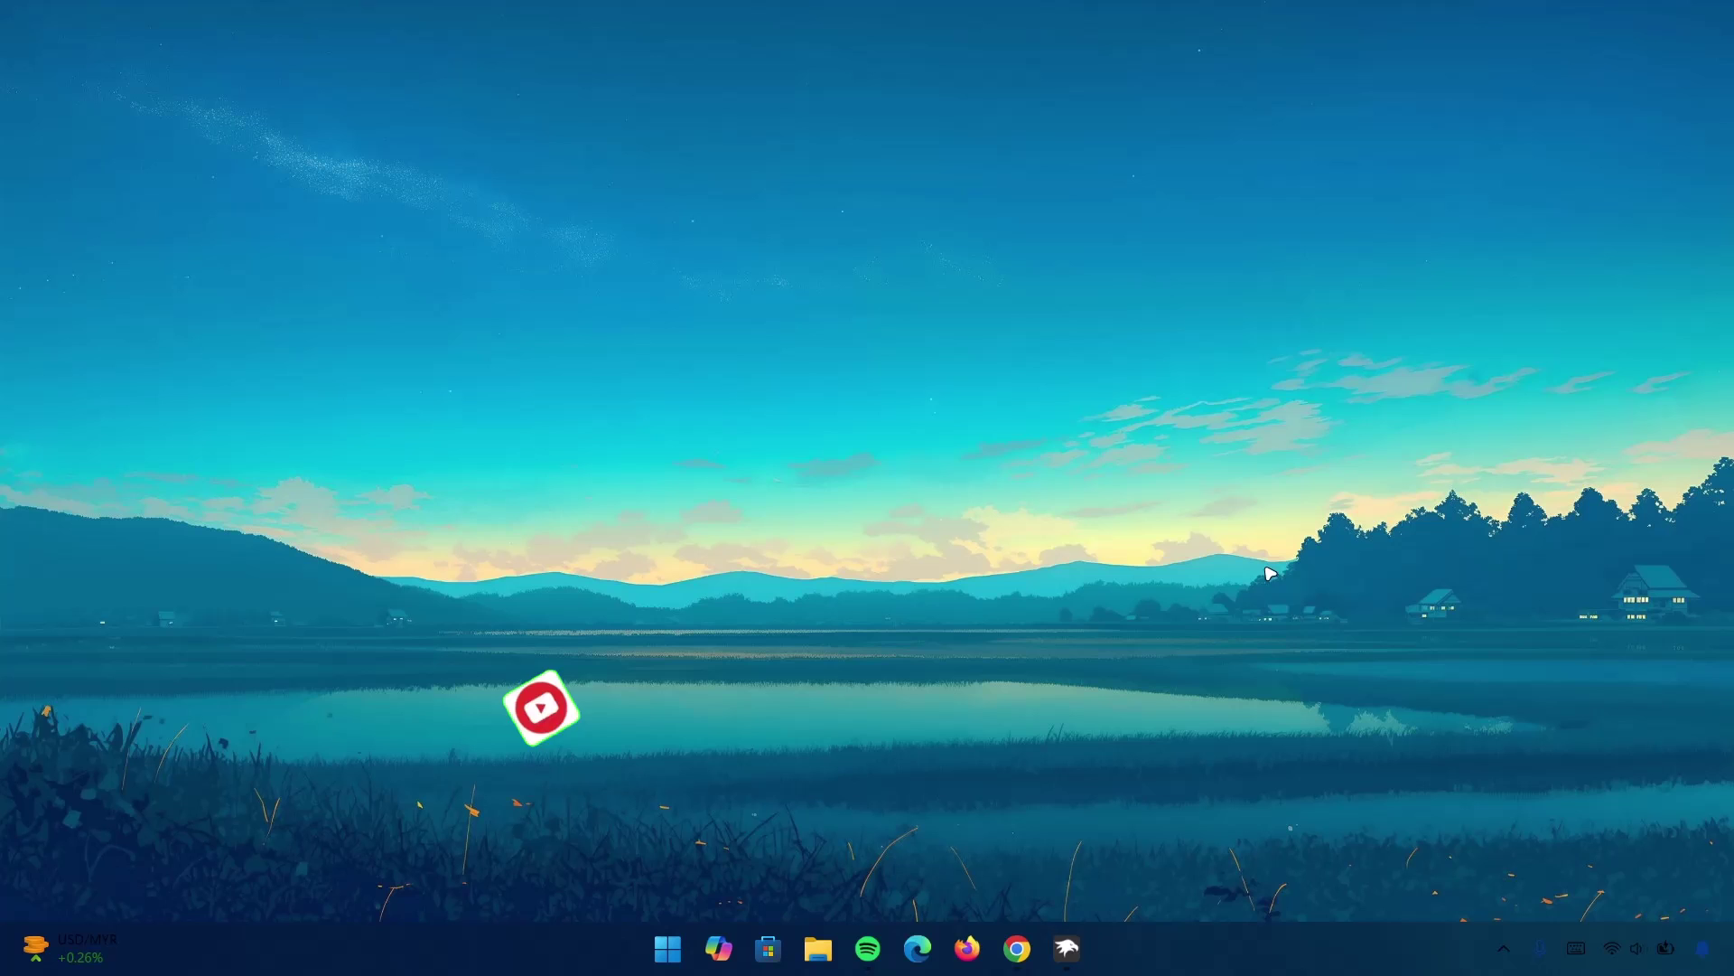
left_click(1703, 952)
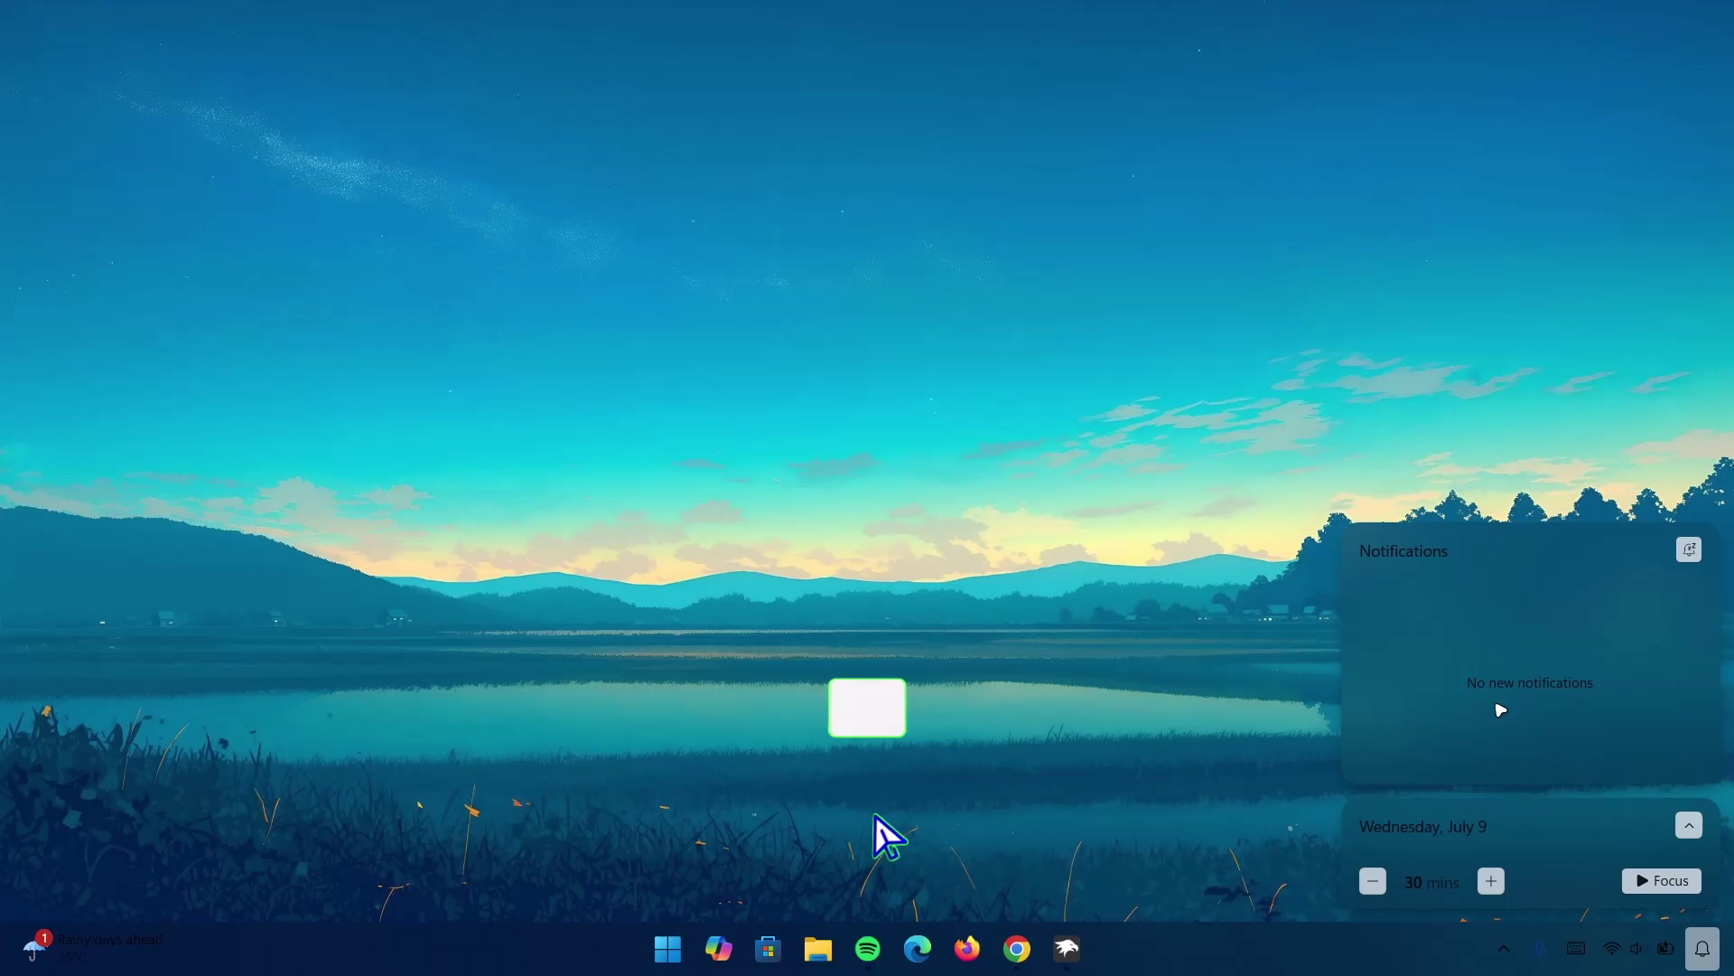
key("super")
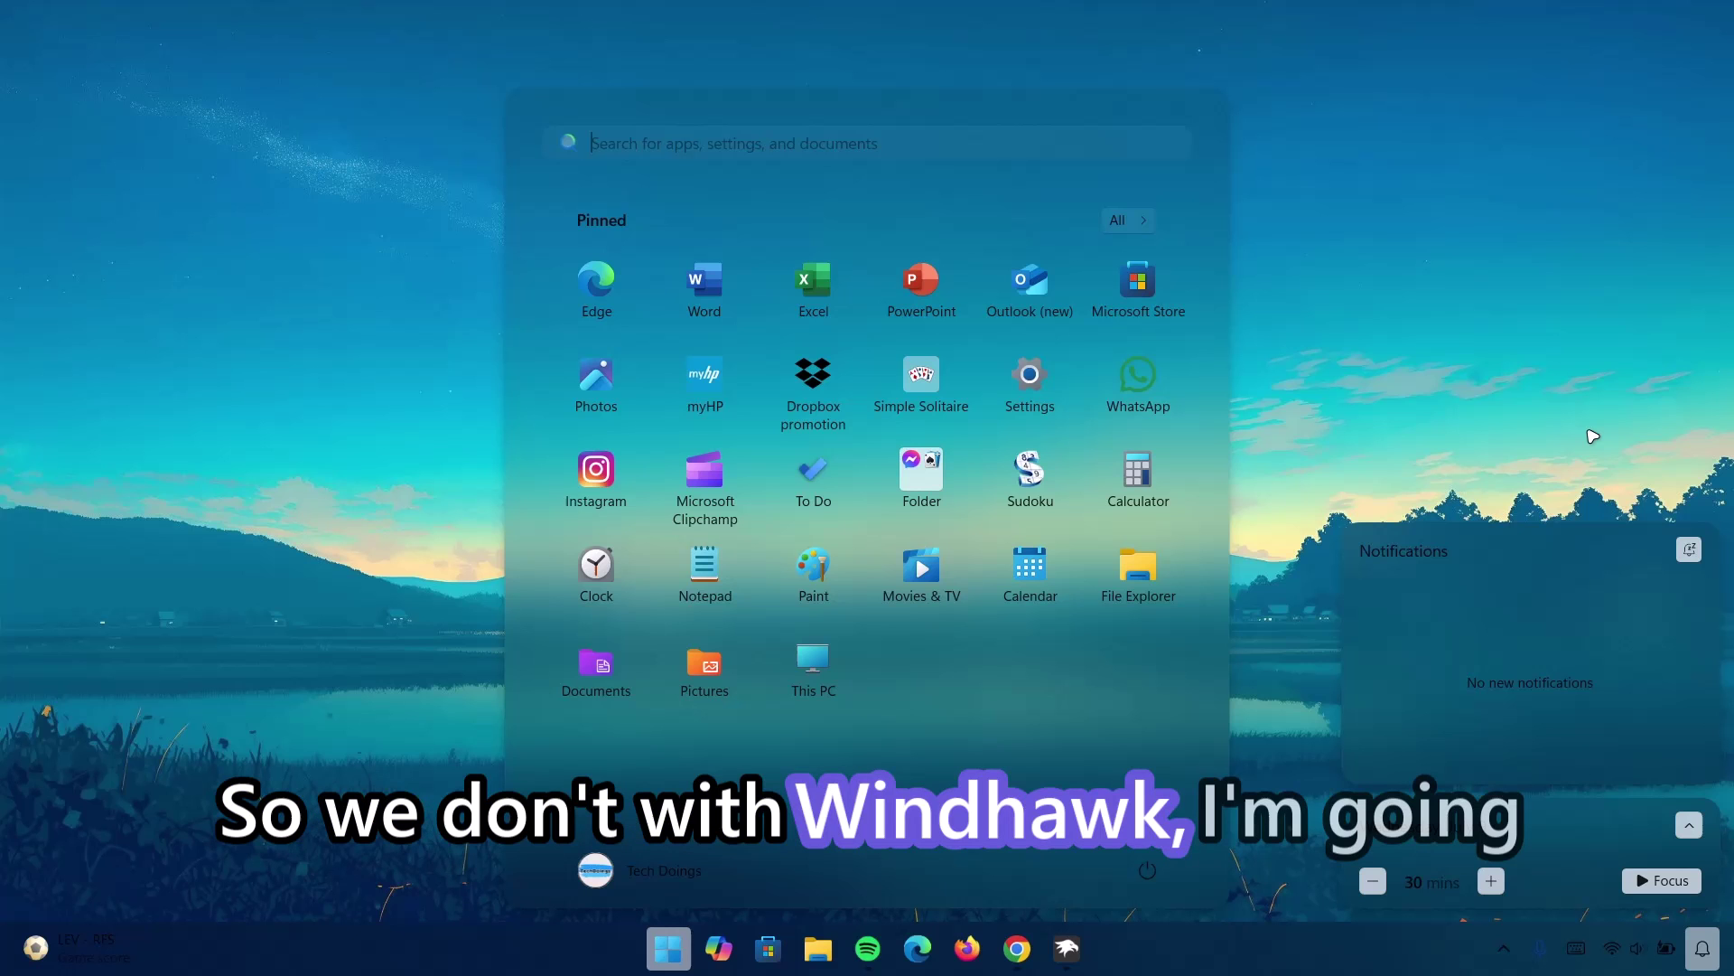
left_click(1592, 436)
right_click(1067, 947)
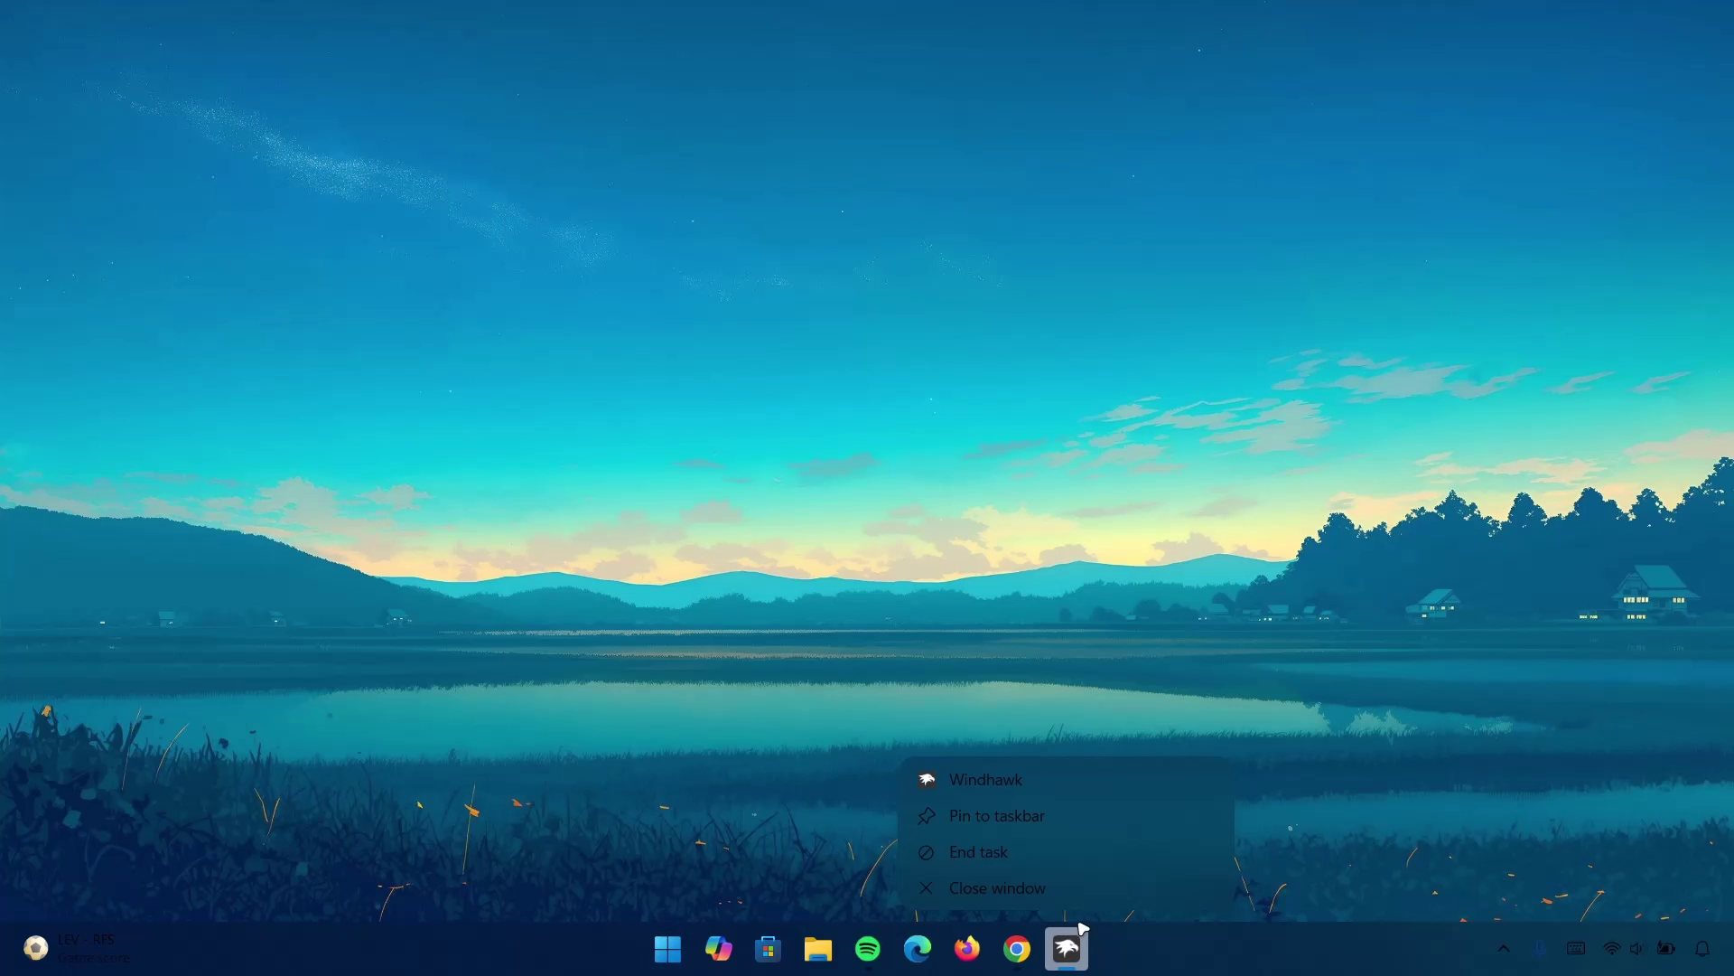
left_click(957, 892)
Download Release_x64.zip from the ExplorerBlurMica 2.0.1 GitHub release and show it in its folder.
left_click(1041, 949)
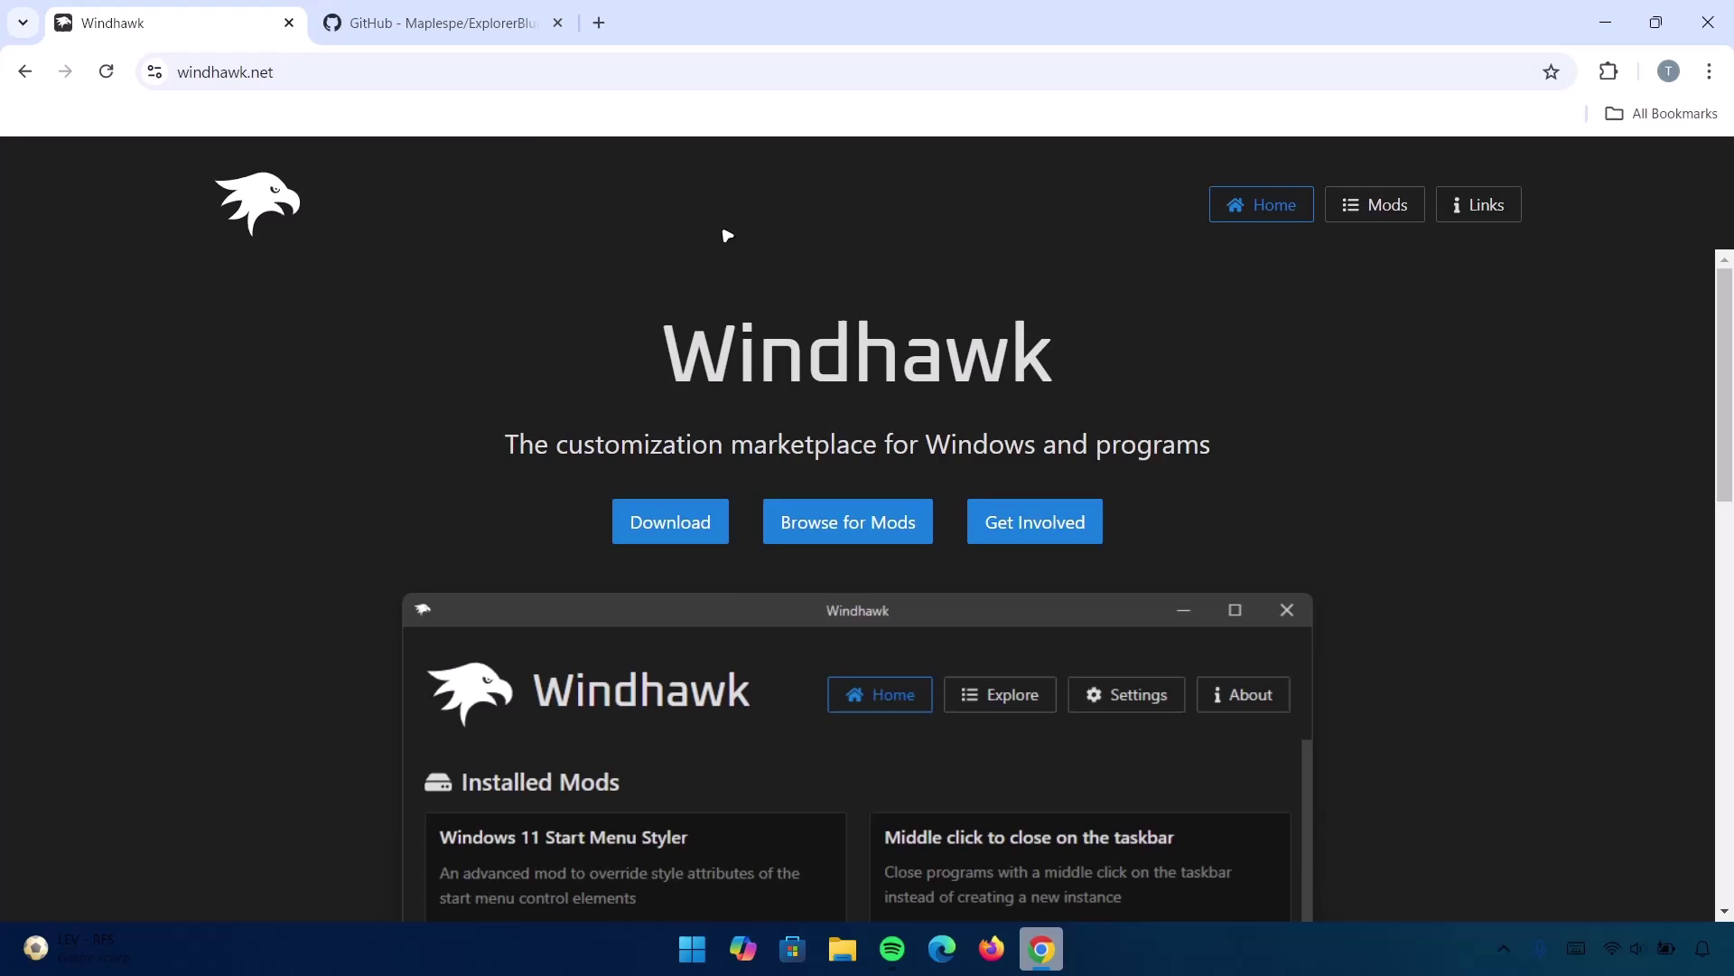
left_click(440, 23)
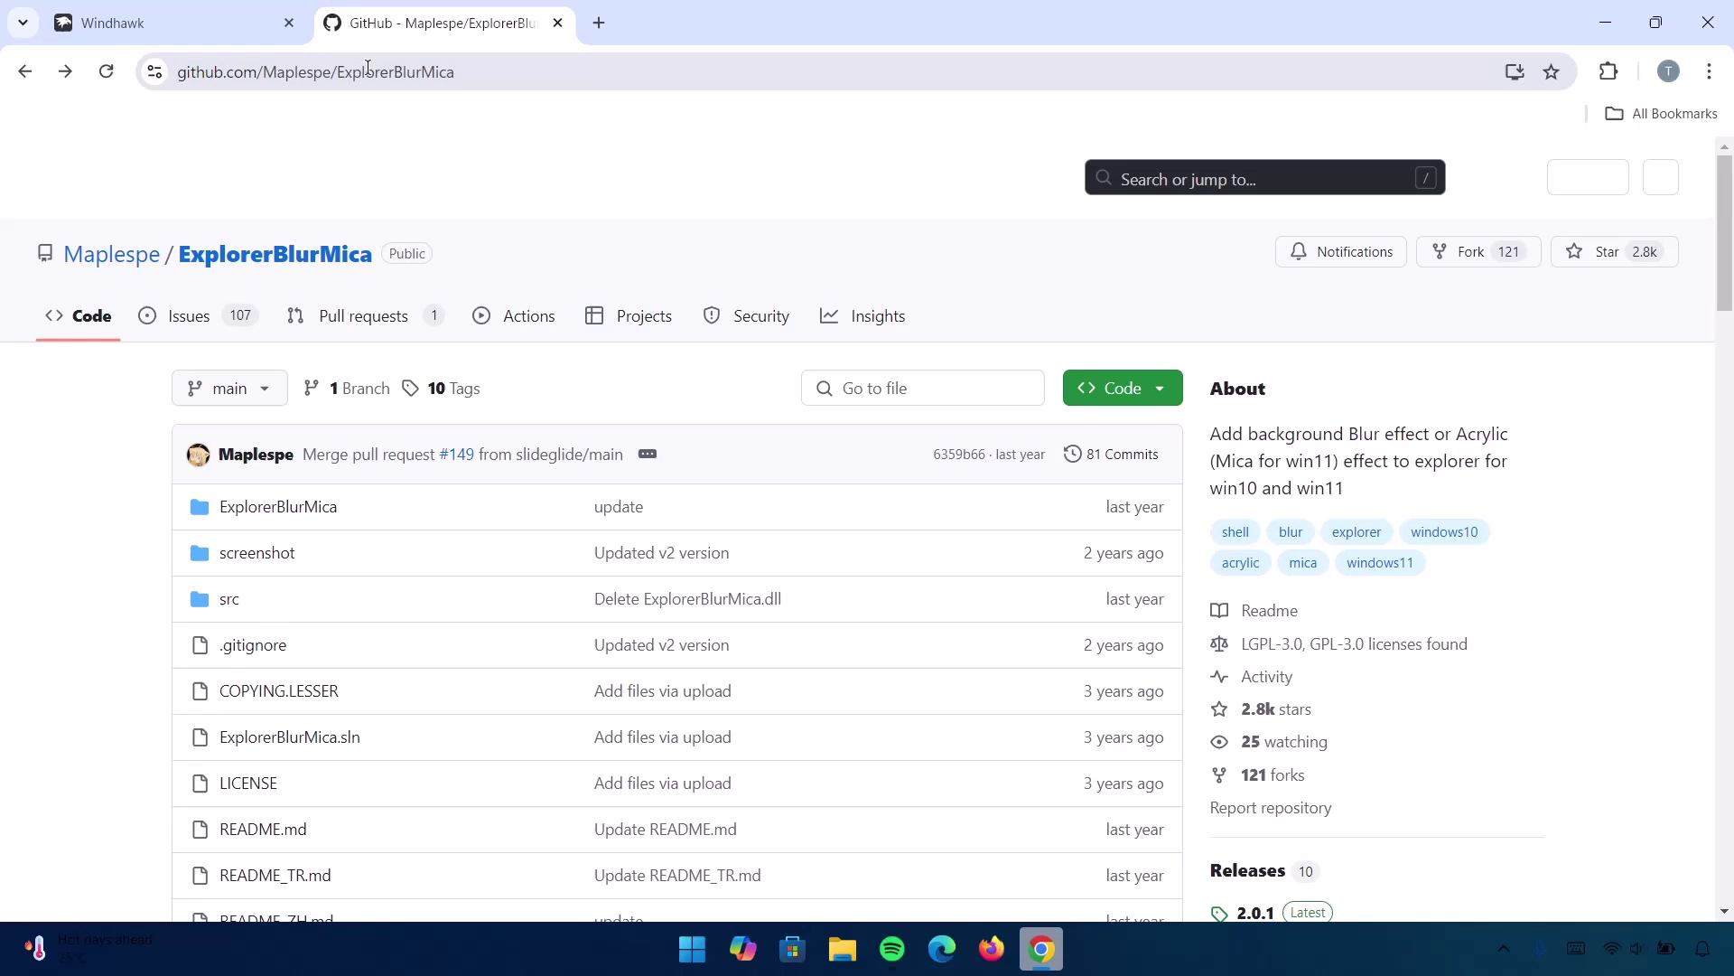
left_click_drag(1715, 202, 1715, 277)
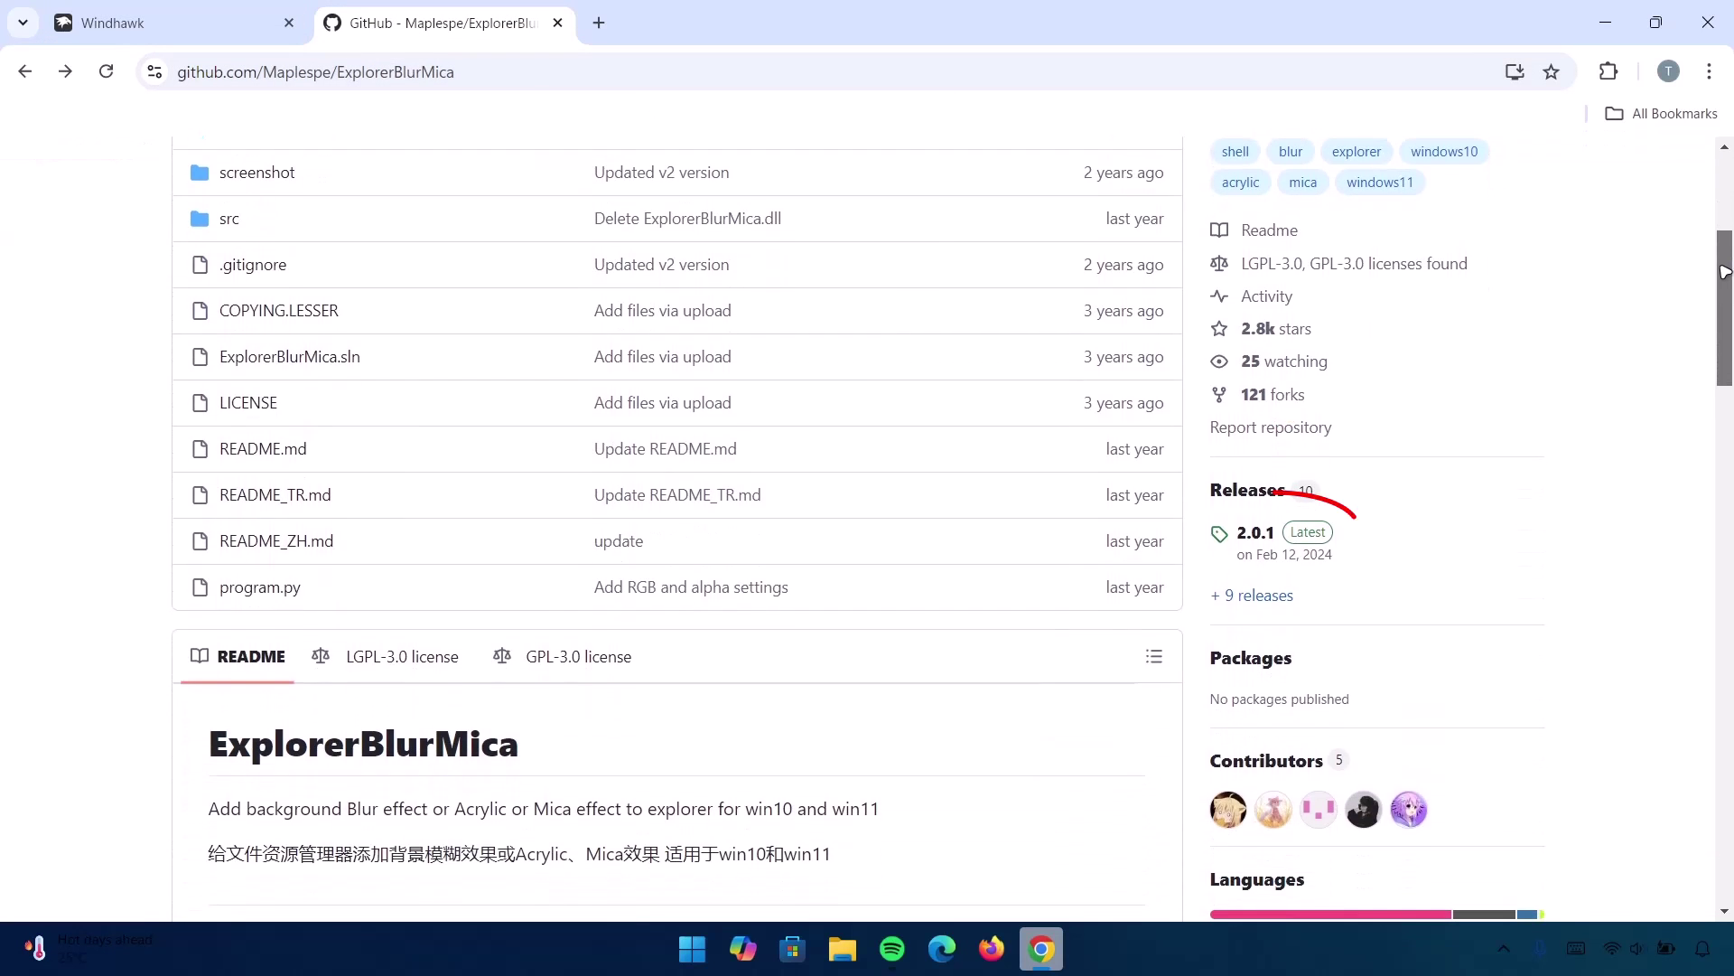
left_click(1308, 539)
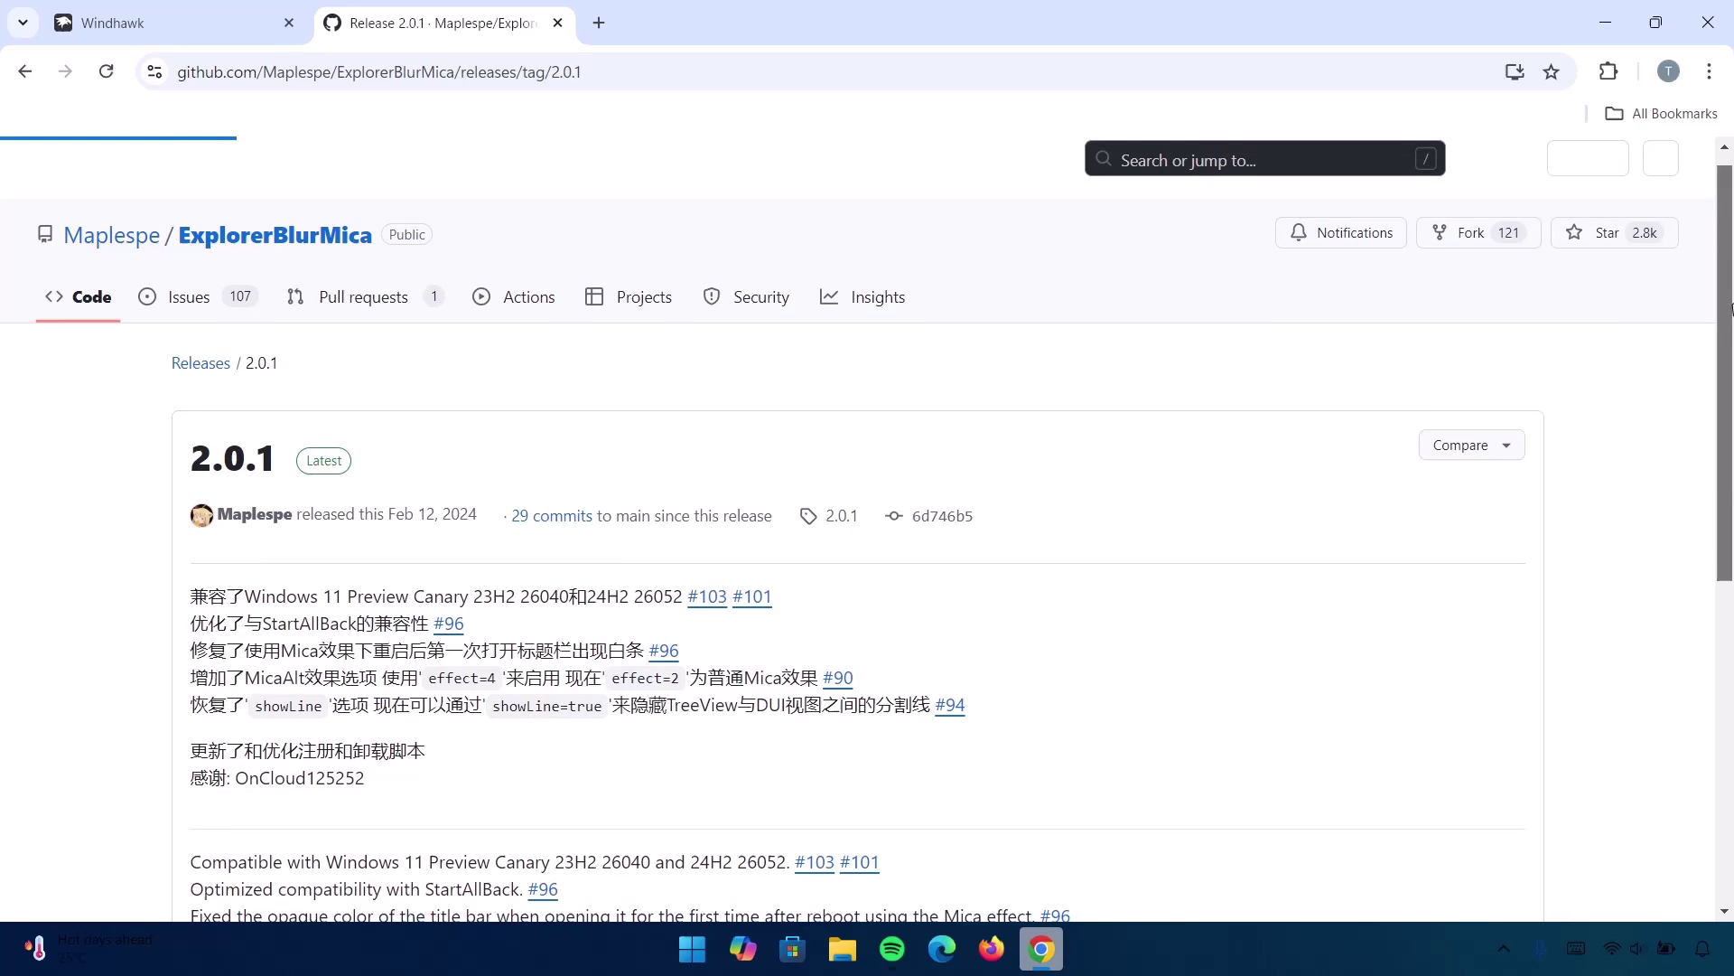
left_click_drag(1725, 309, 1681, 713)
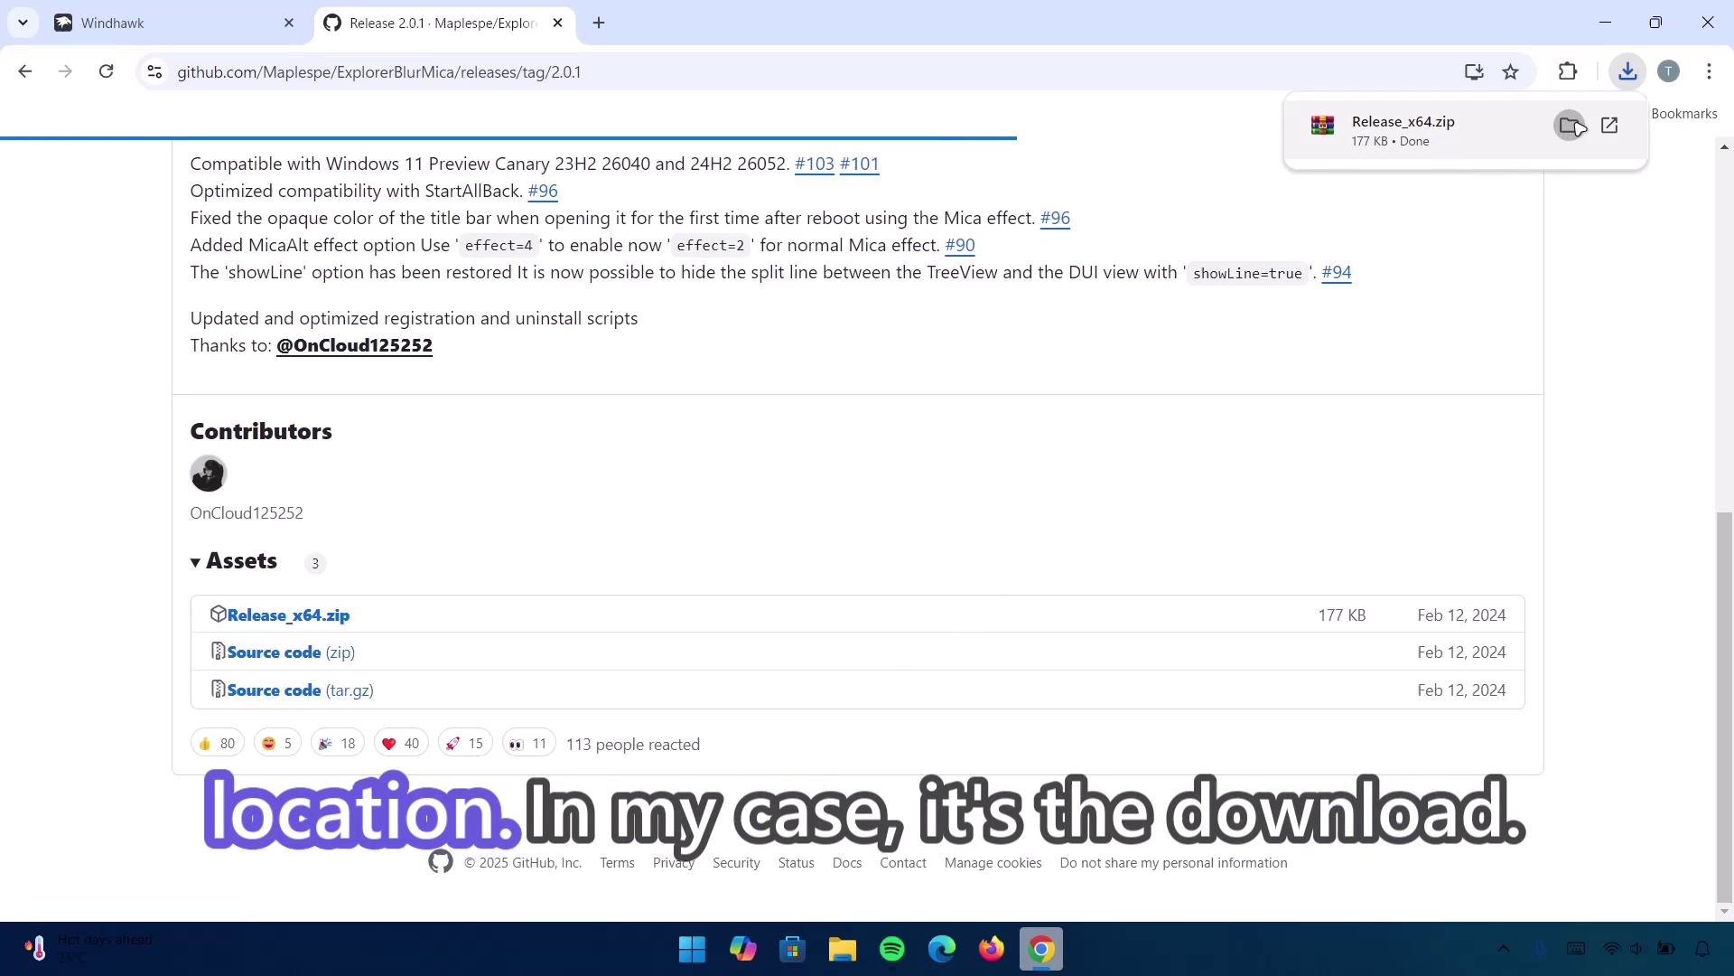
left_click(1573, 126)
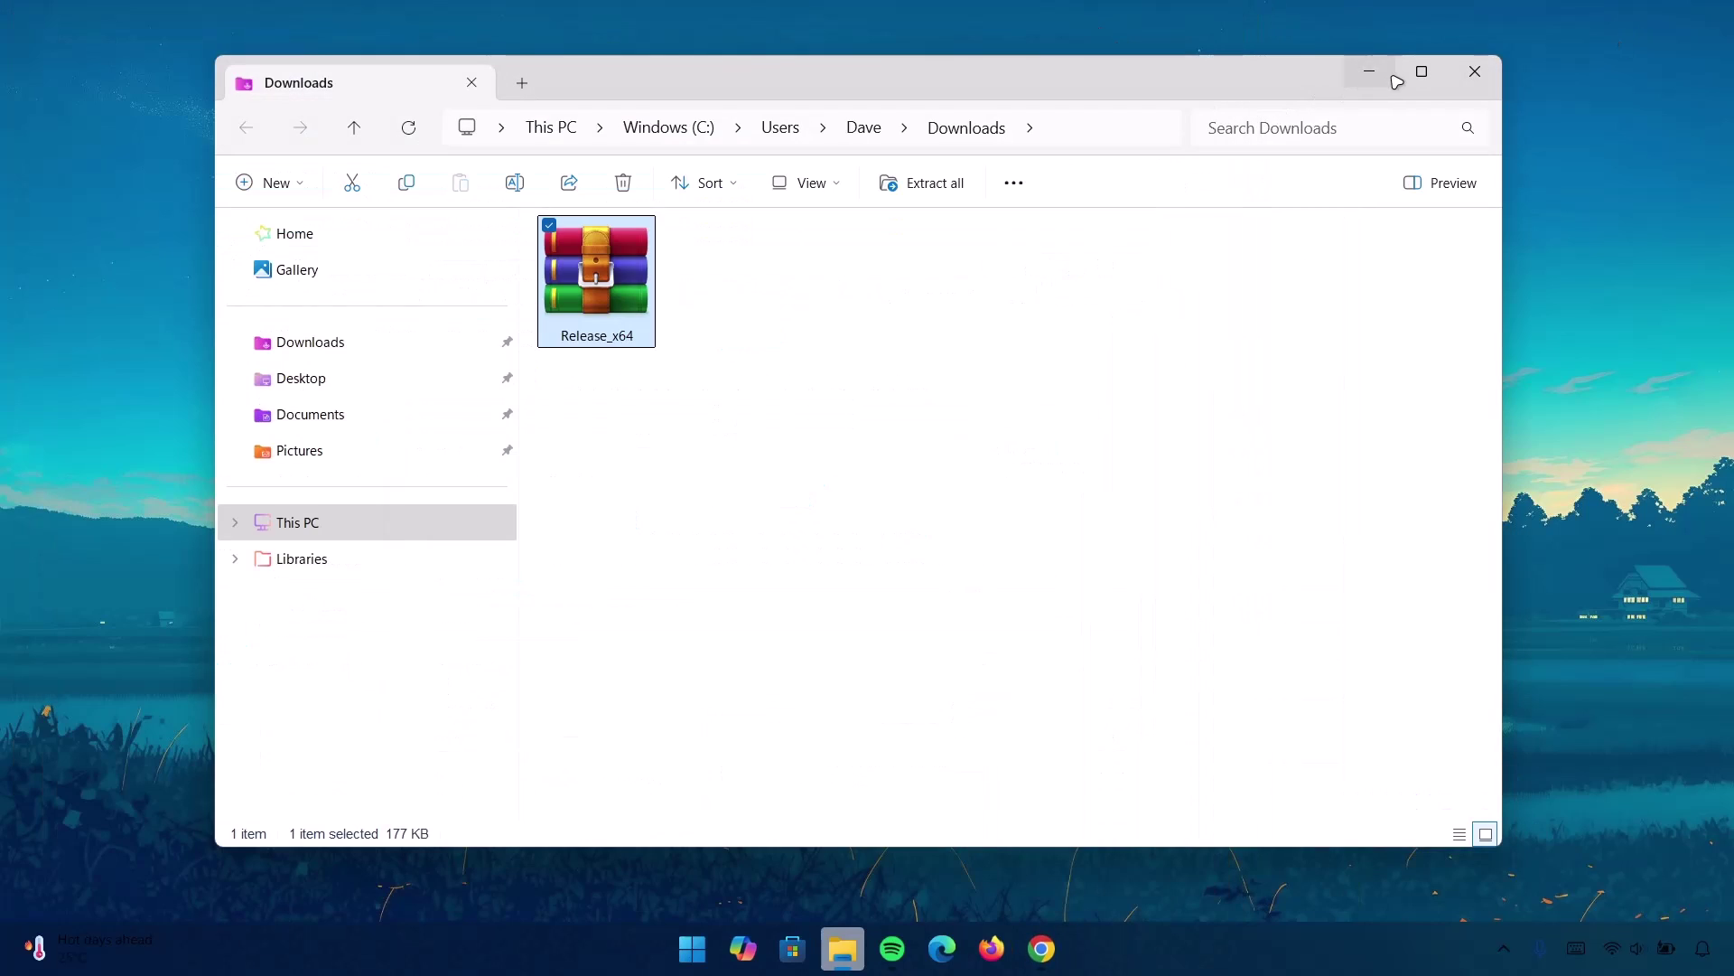
Extract Release_x64.zip into a Release_x64 folder in Downloads.
left_click(1422, 70)
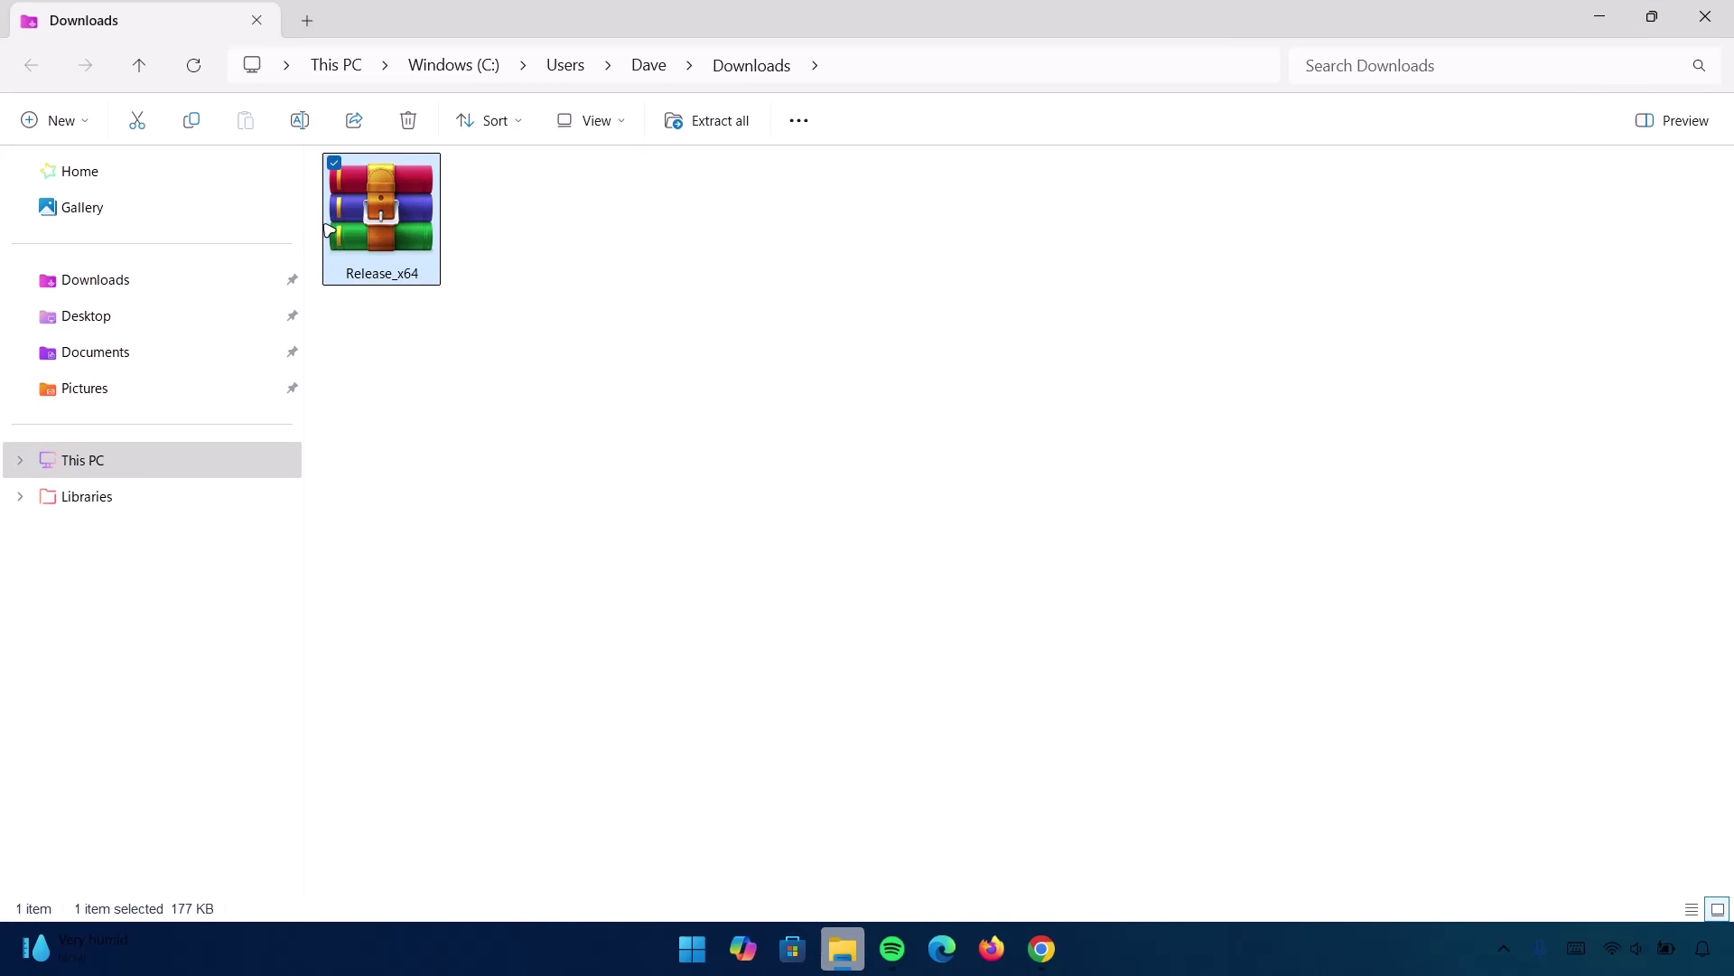
left_click(711, 127)
left_click(1038, 673)
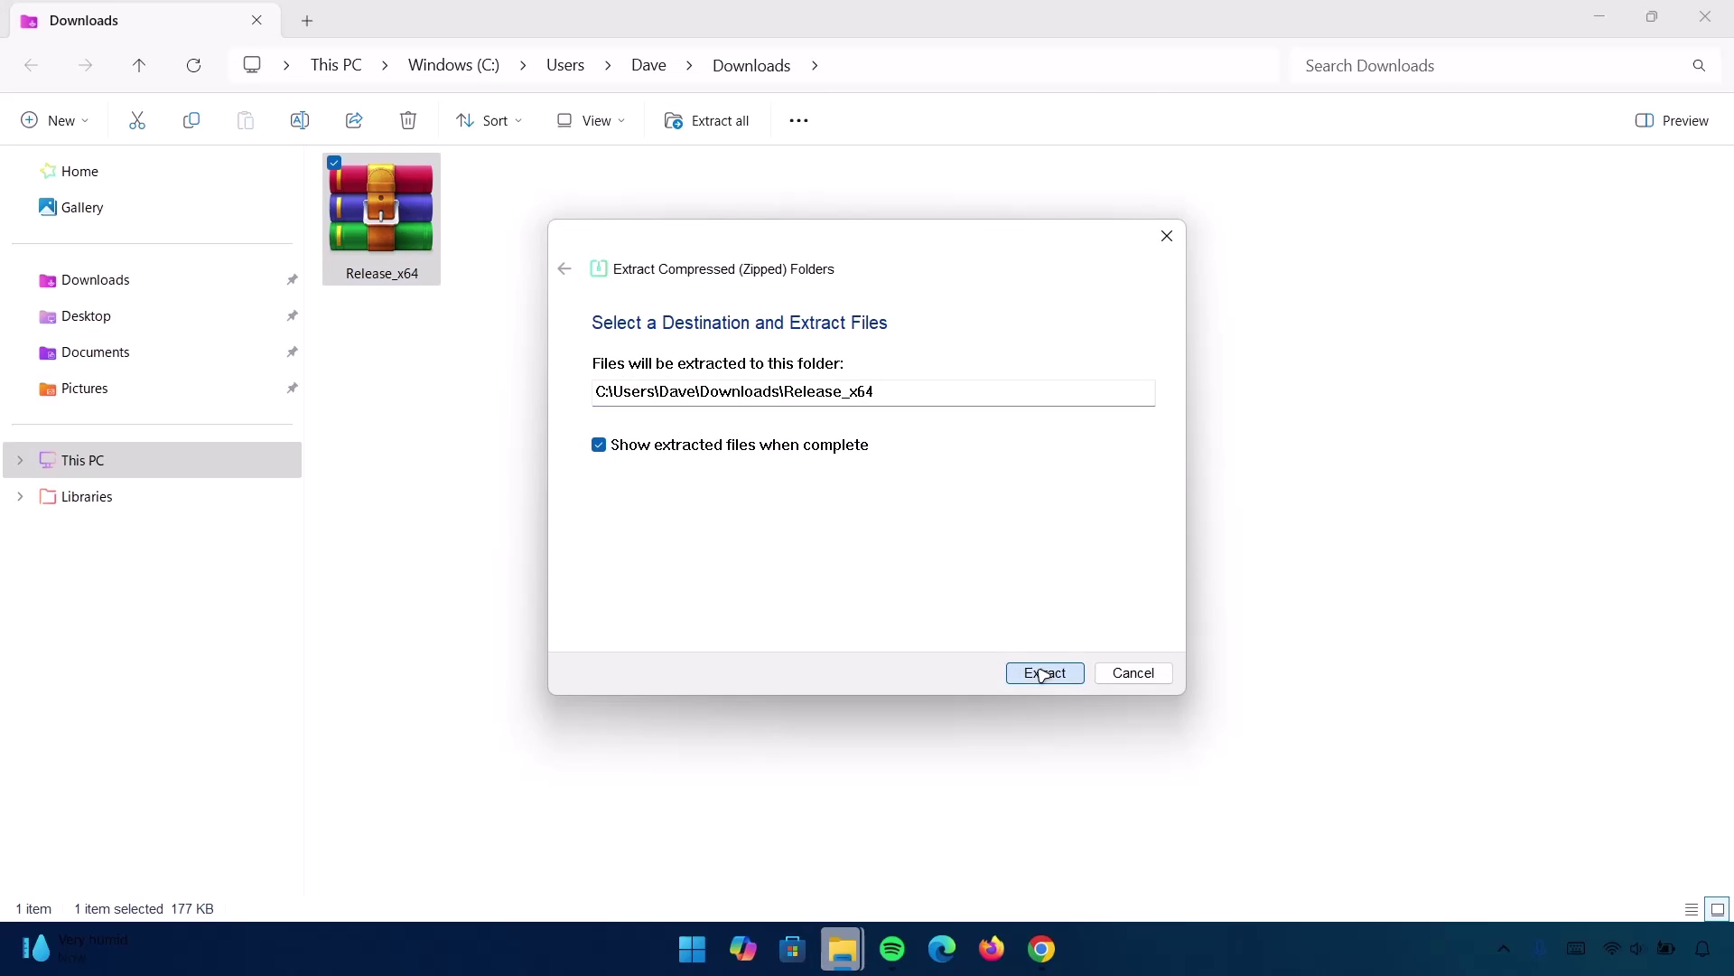
left_click(1530, 100)
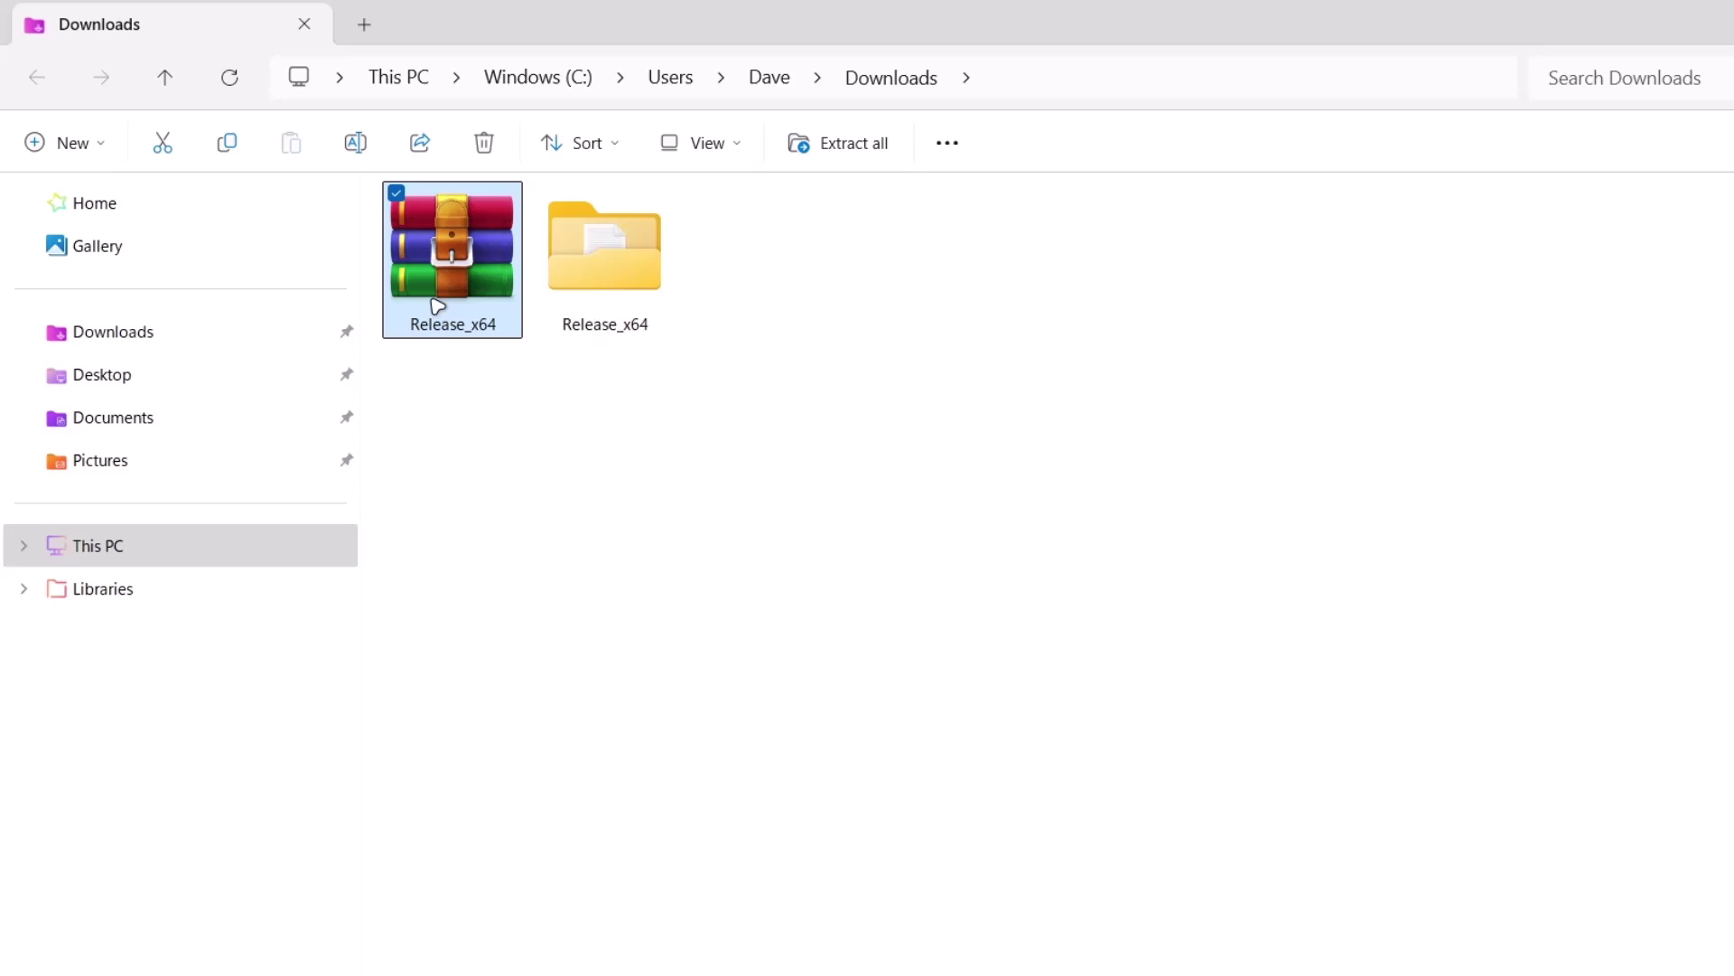
Cut the Release_x64 folder and paste it into the root of Windows (C:).
left_click(620, 259)
right_click(621, 257)
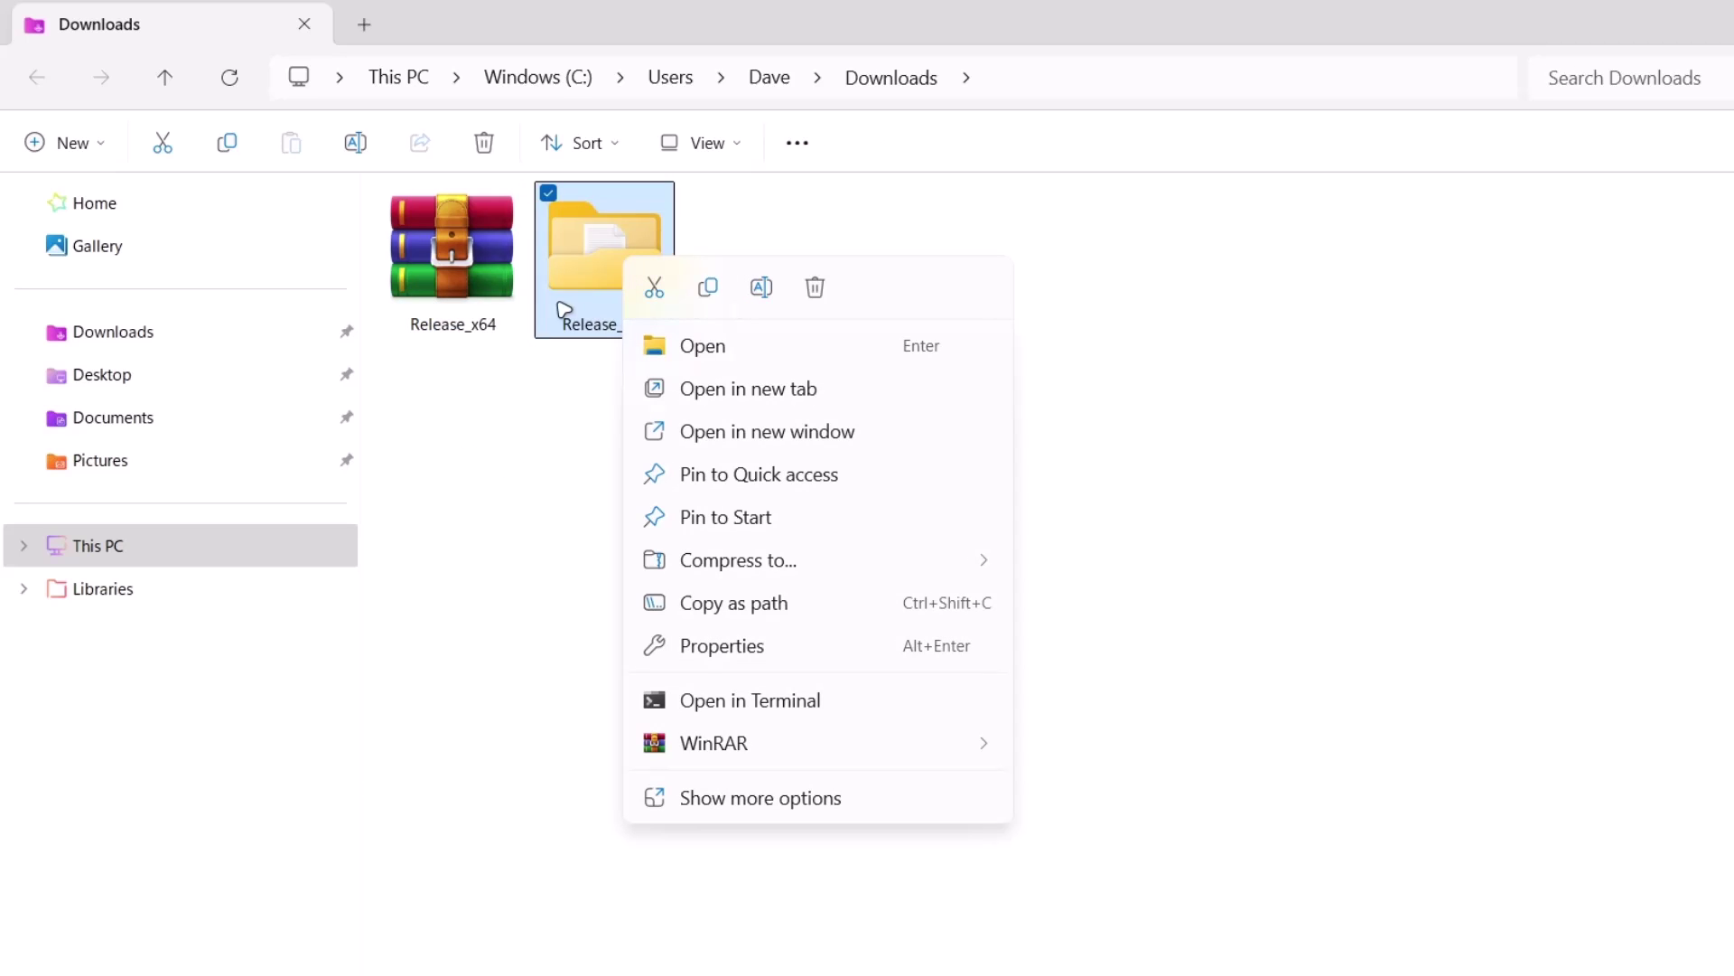
left_click(659, 291)
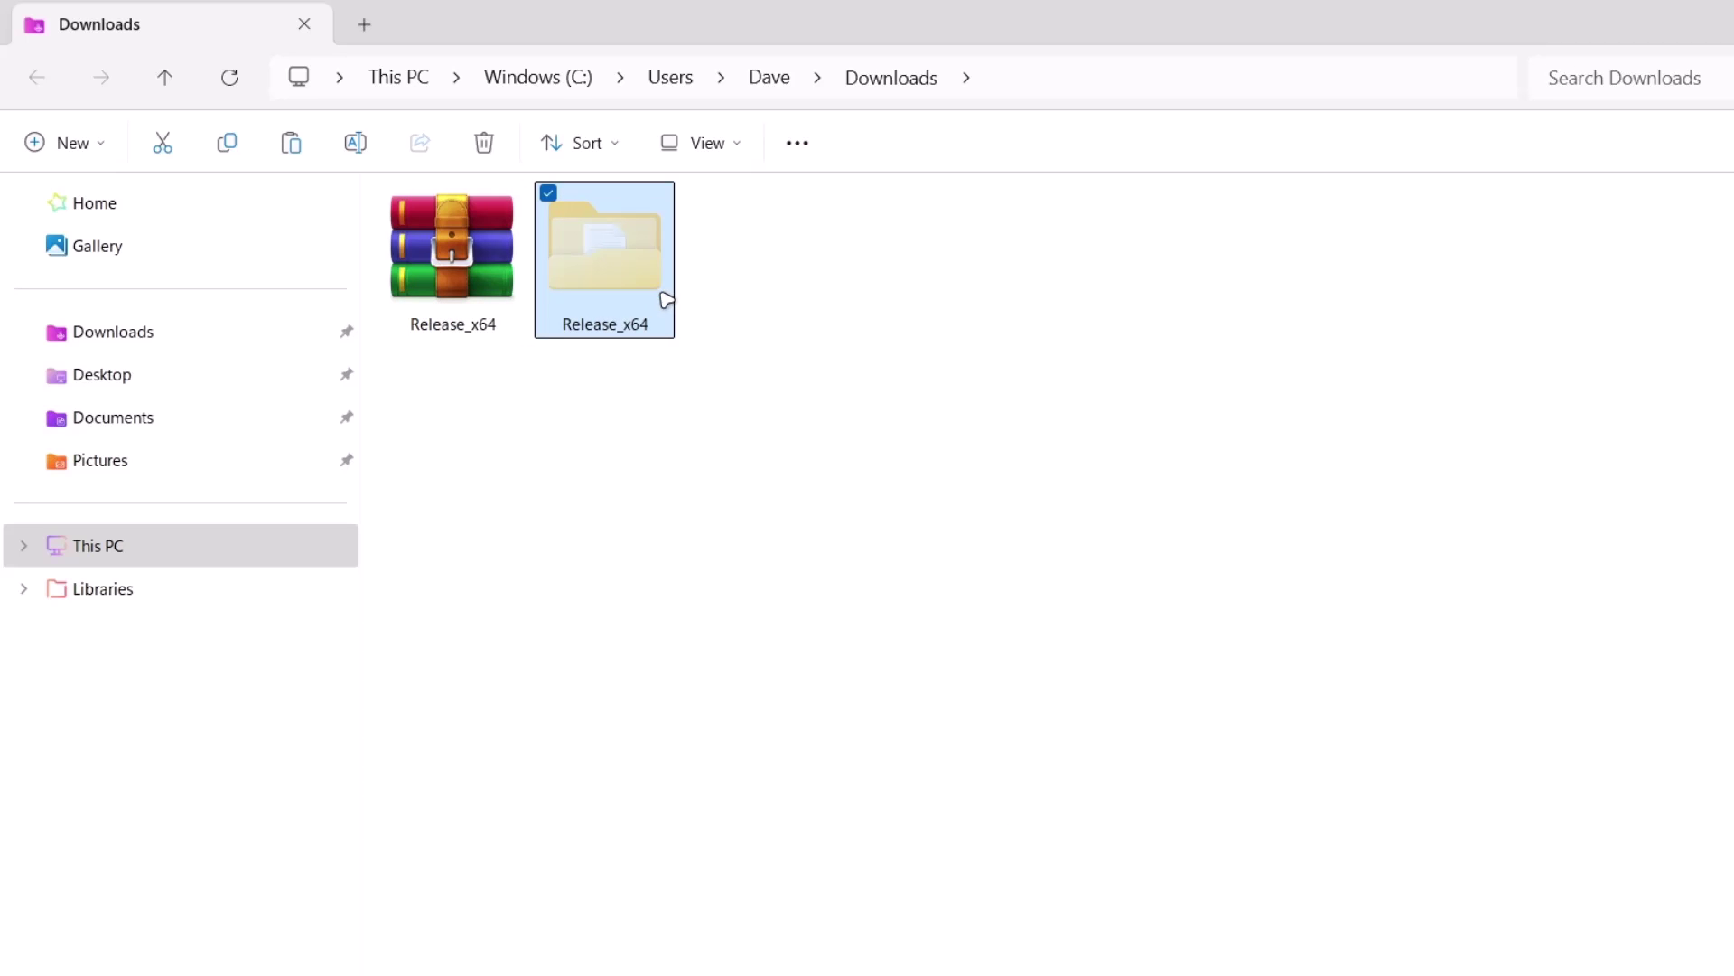
left_click(23, 545)
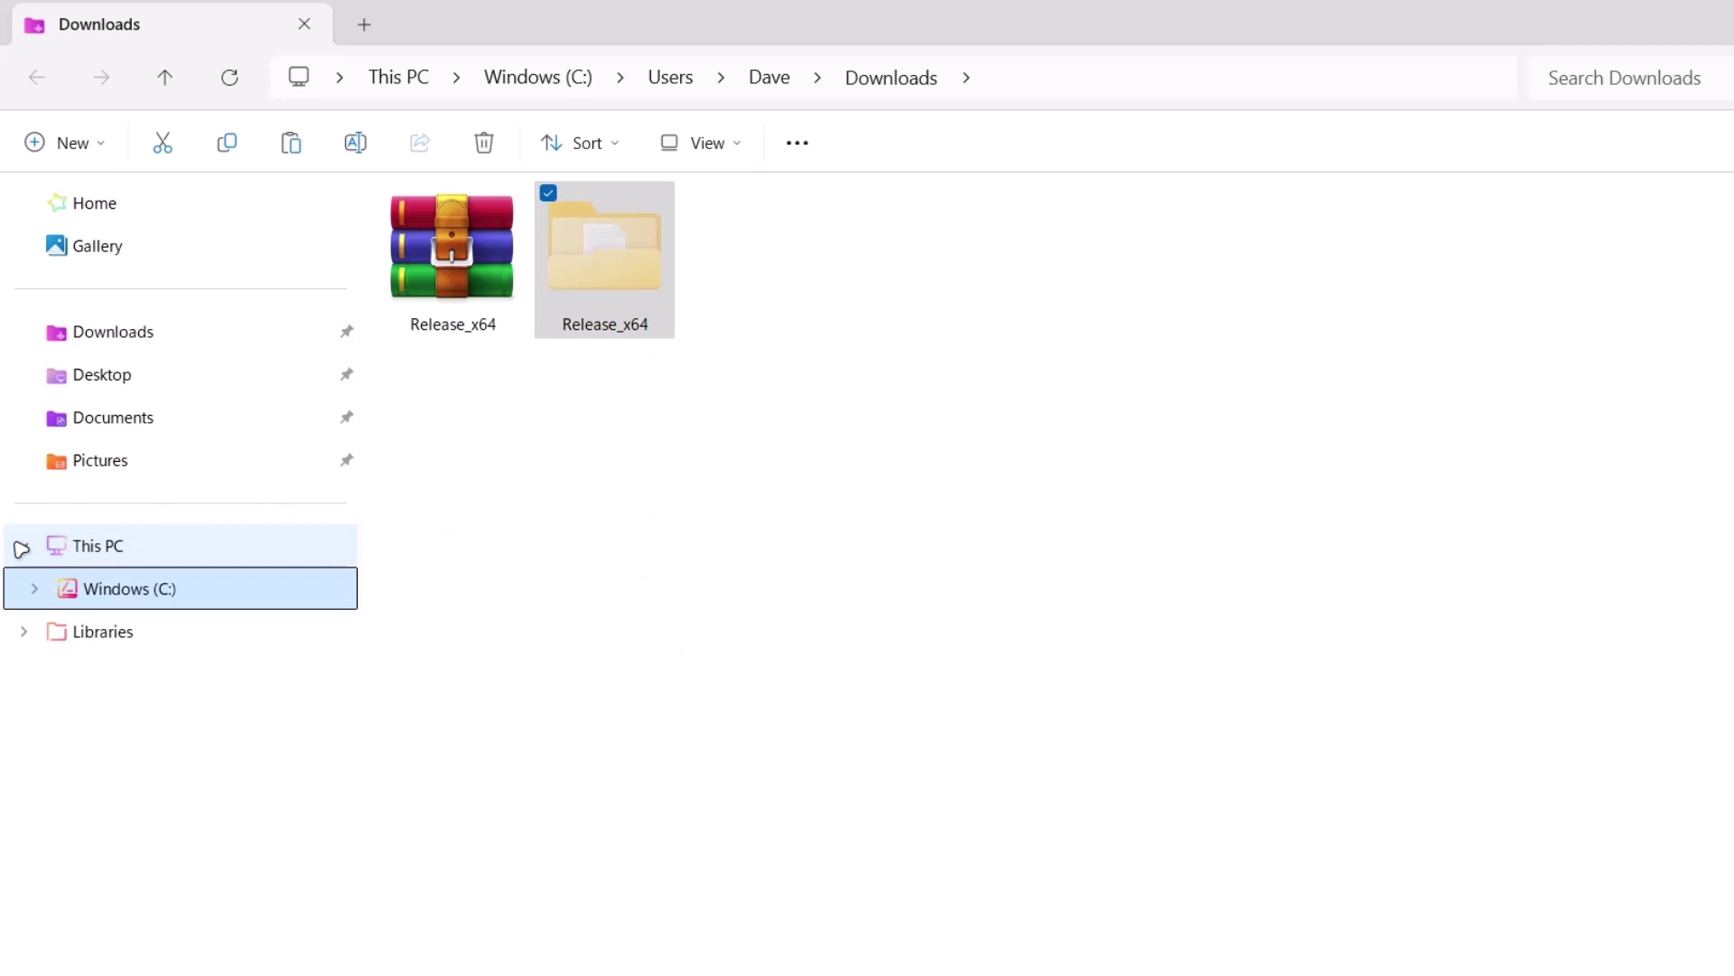
left_click(129, 592)
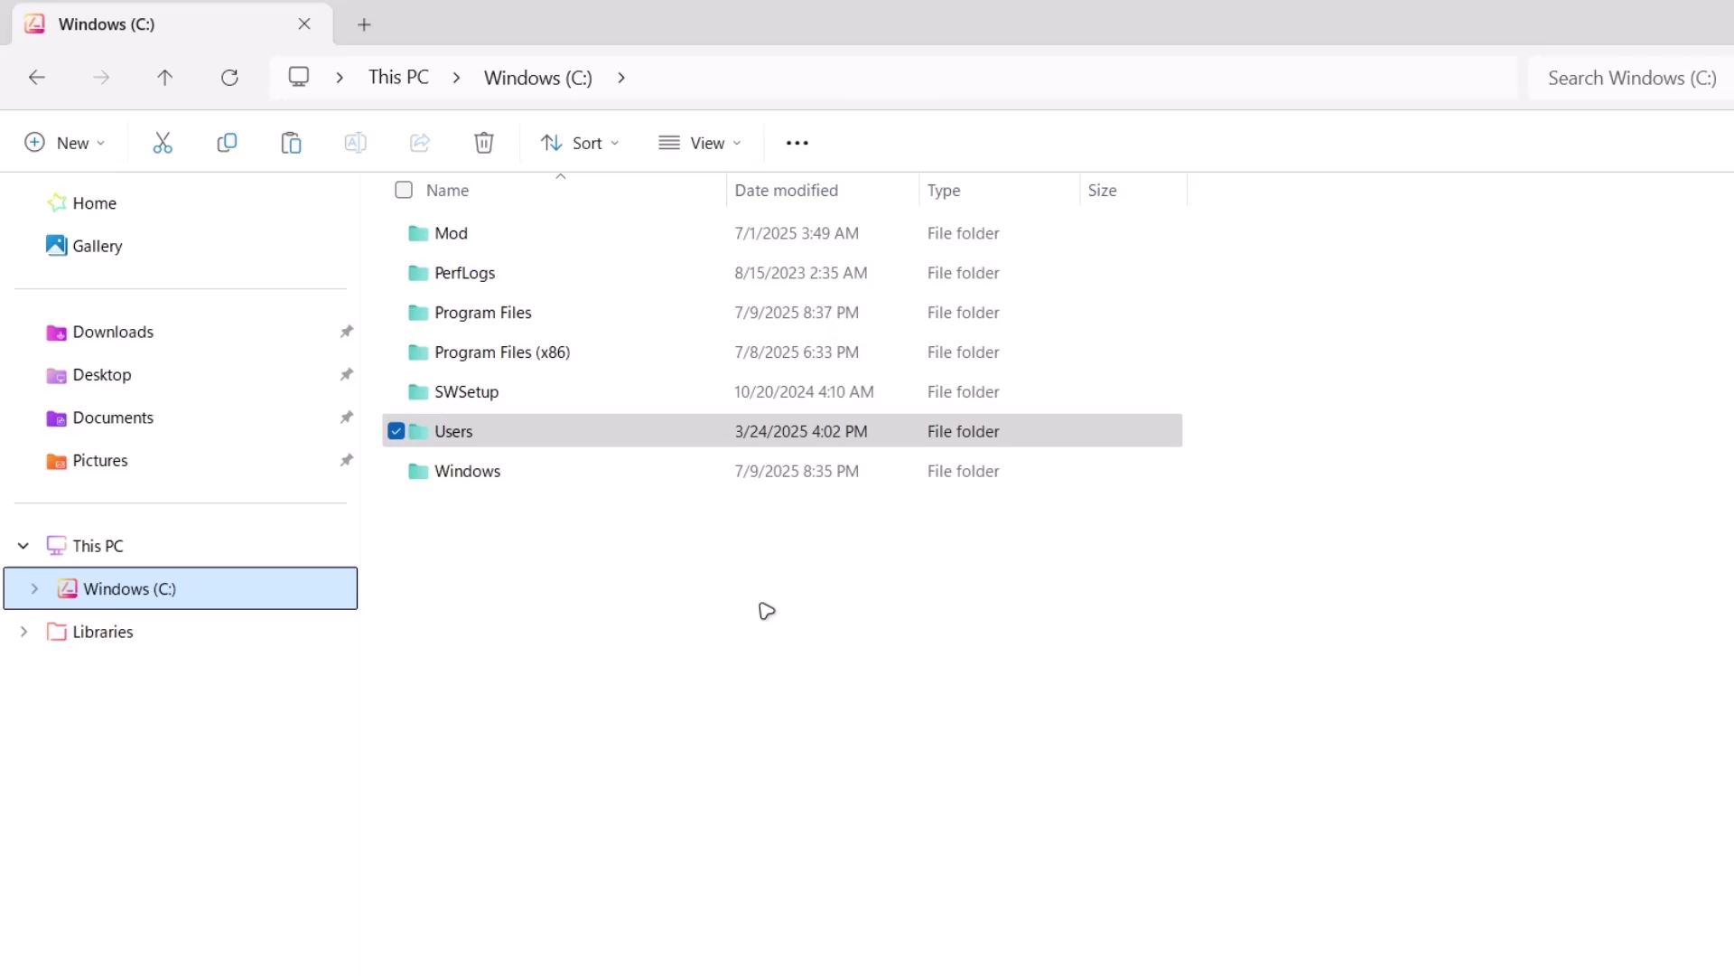
right_click(537, 596)
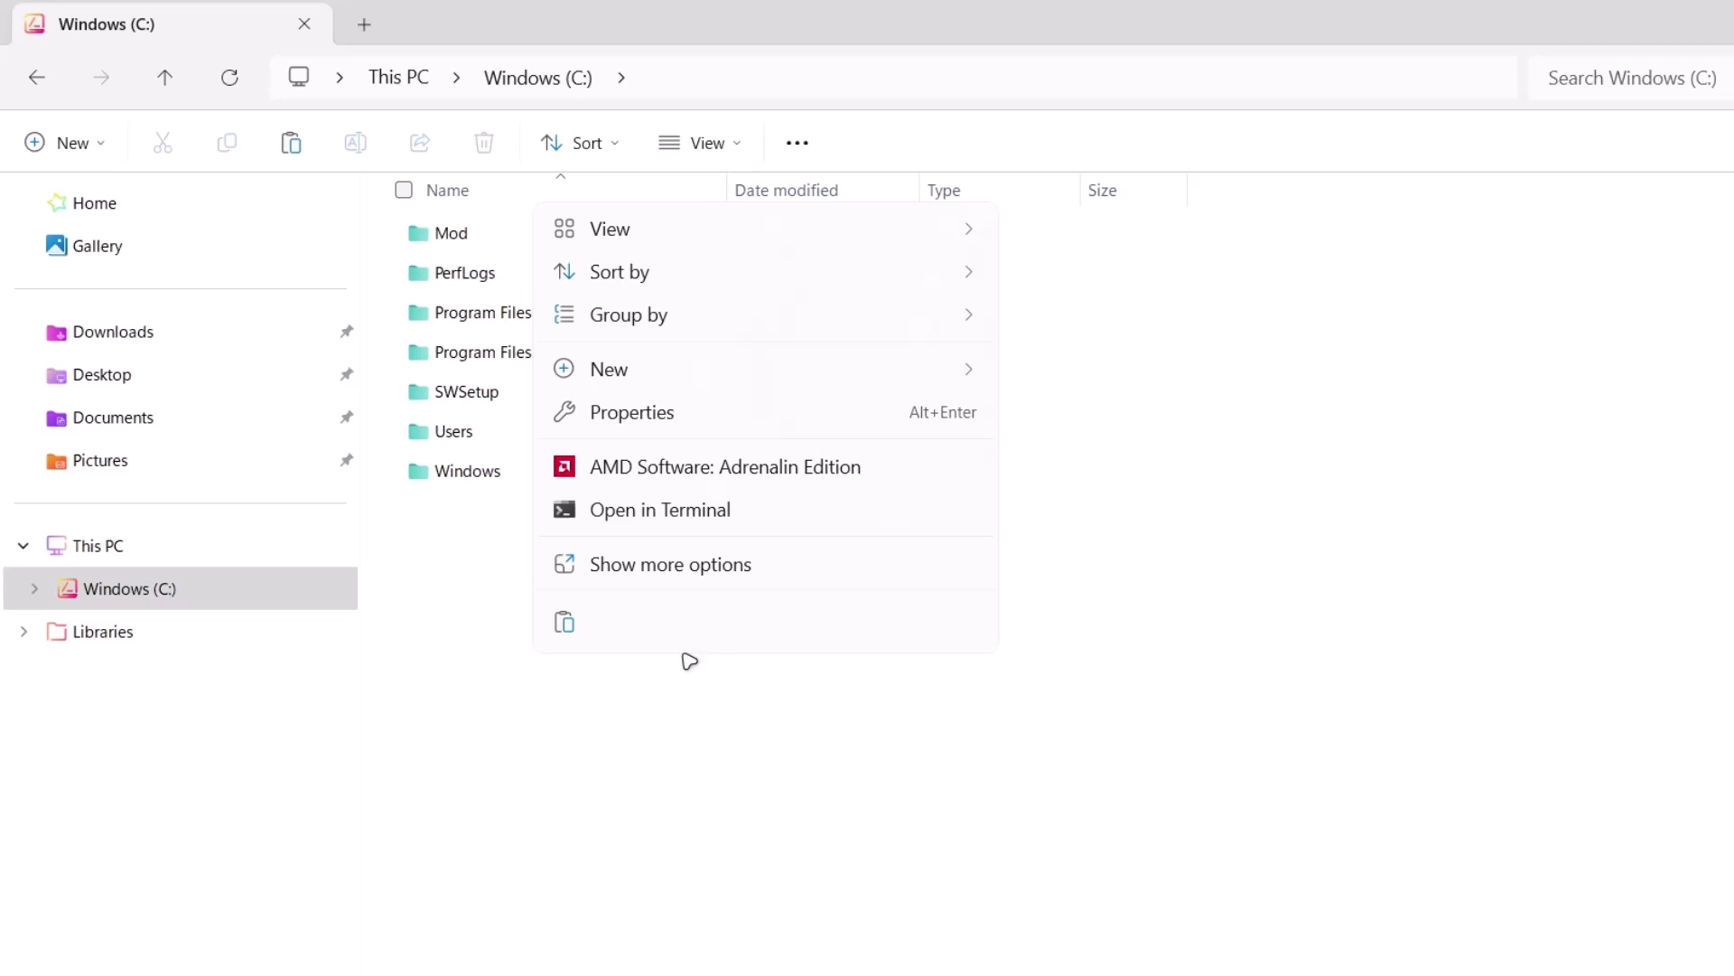
left_click(561, 623)
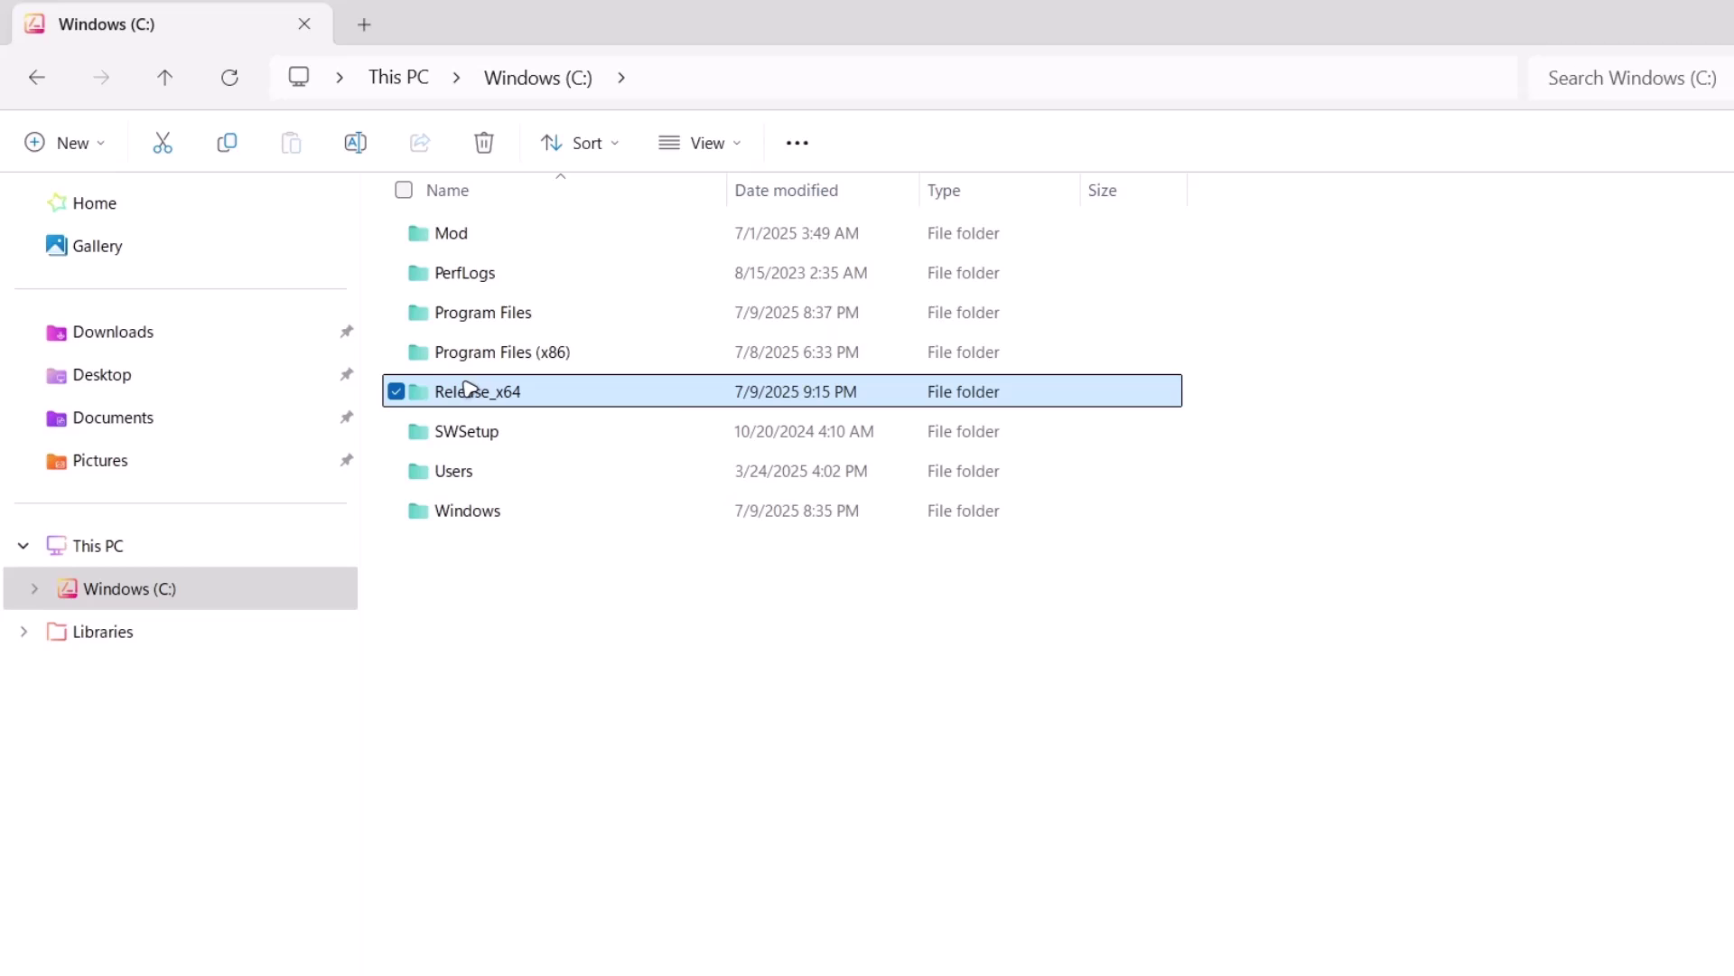
Run the register script in C:\Release_x64\Release and dismiss the RegSvr32 success message.
mouse_move(452, 391)
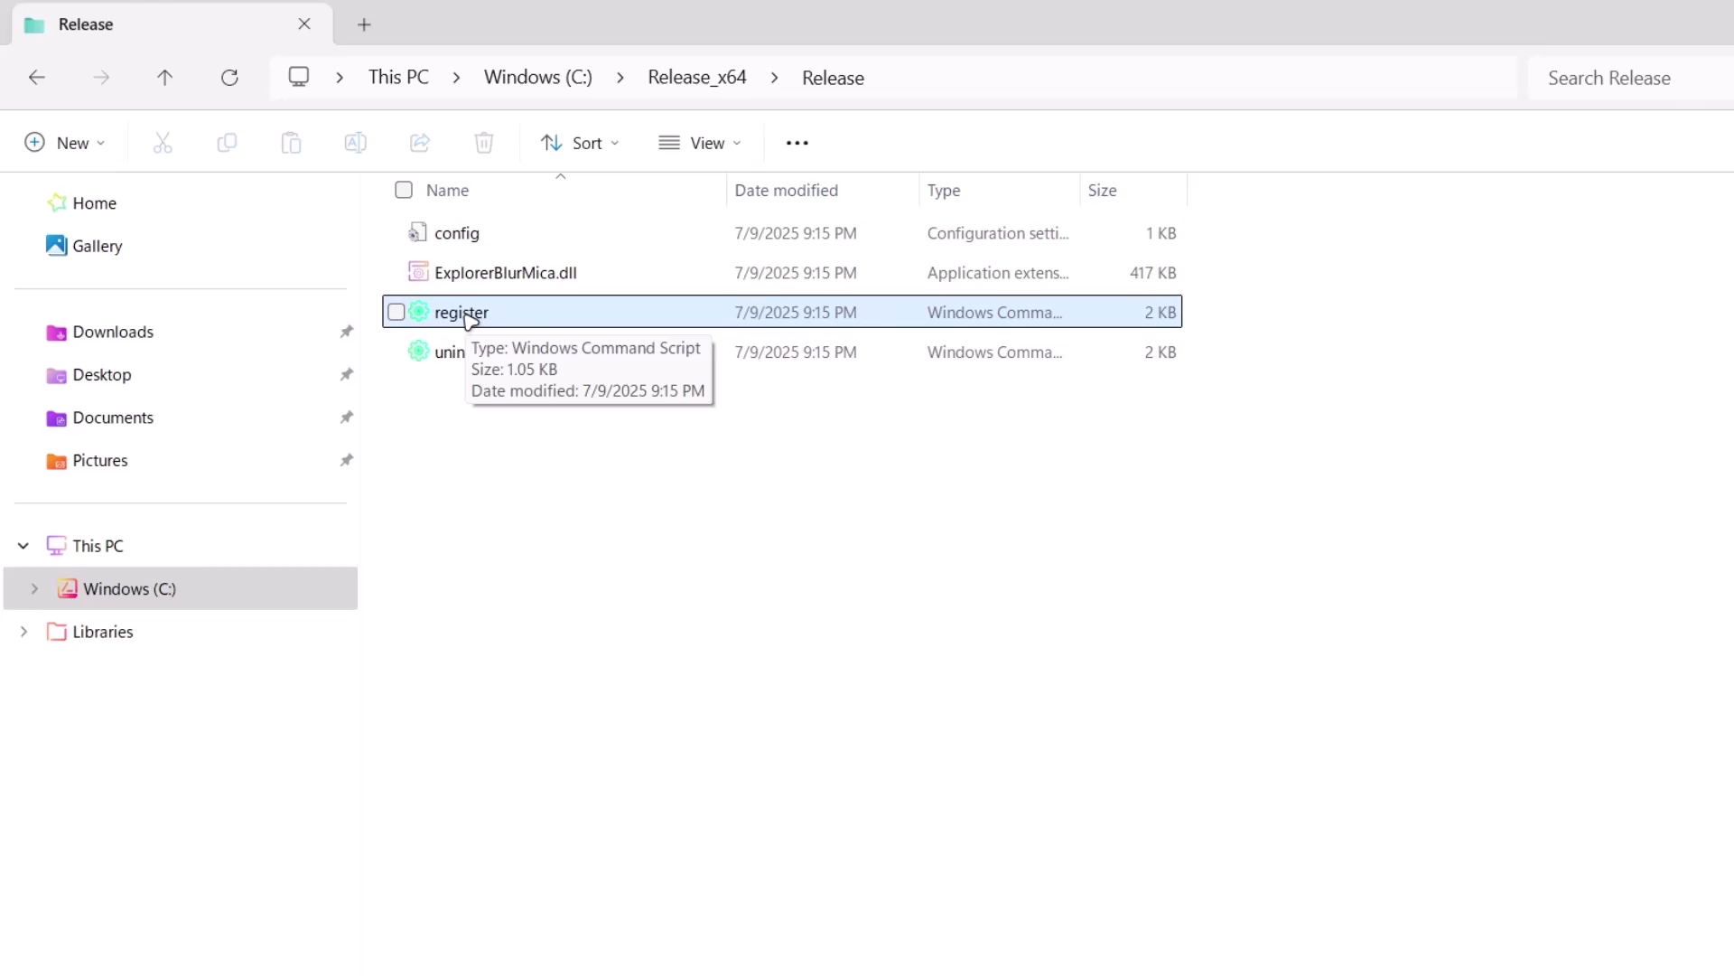
double_click(484, 316)
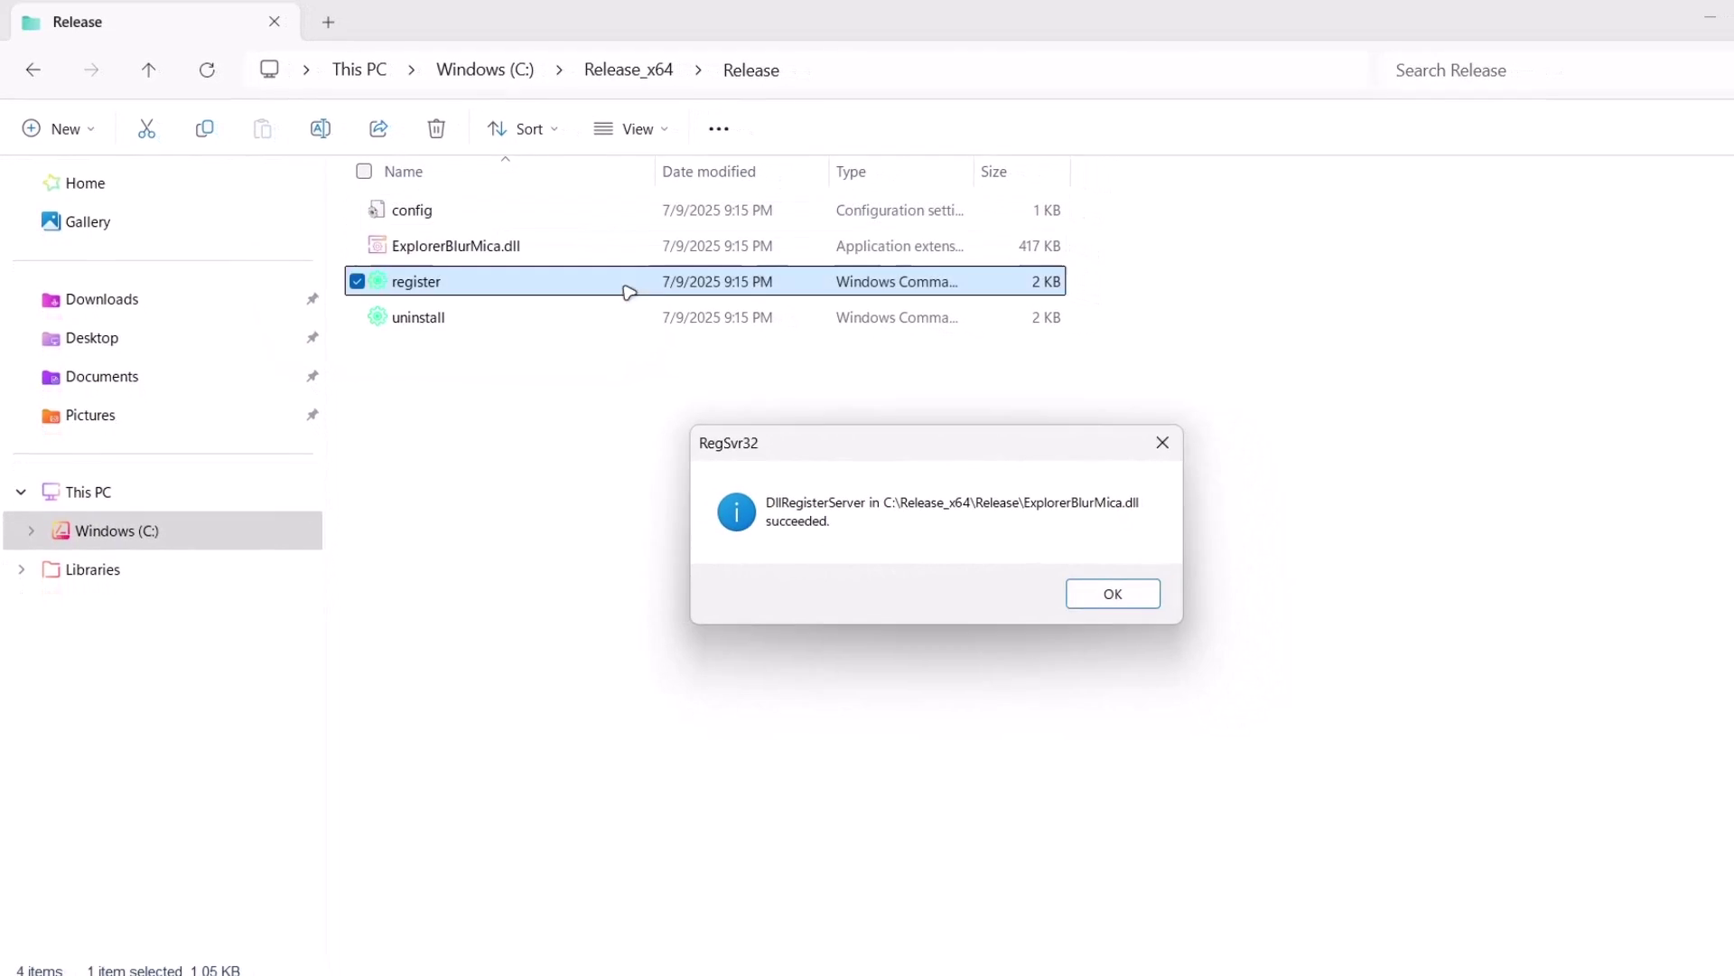
left_click(1136, 605)
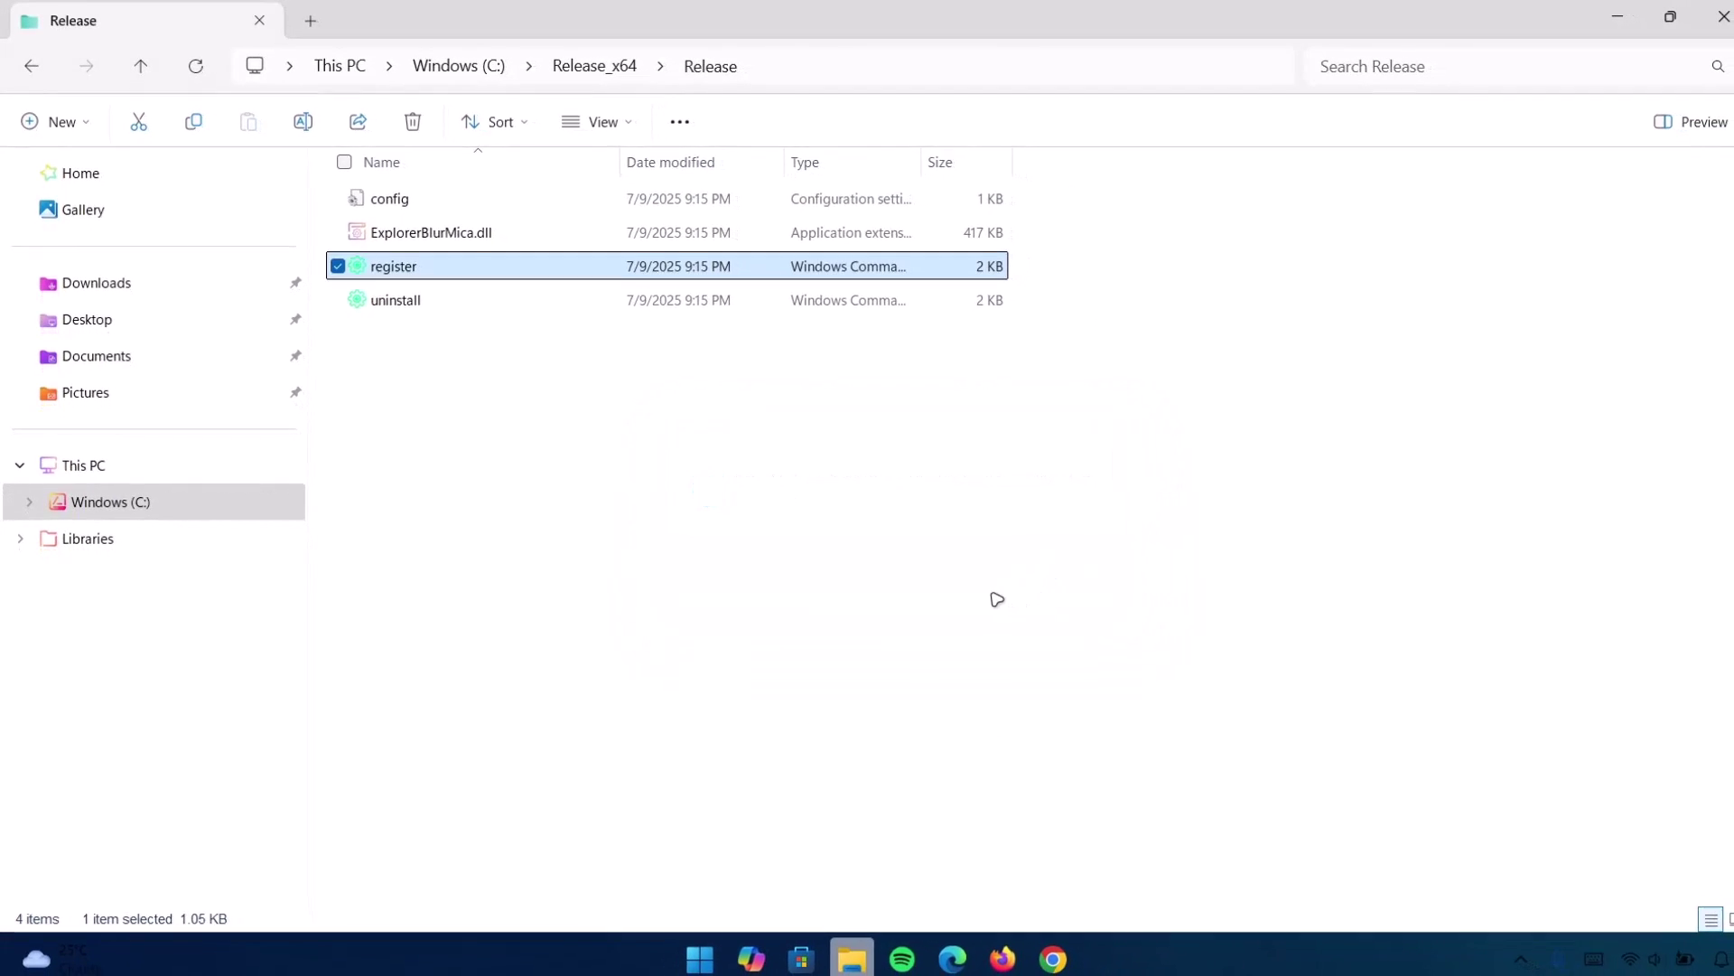
Reopen File Explorer and open config.ini from C:\Release_x64\Release.
left_click(1730, 16)
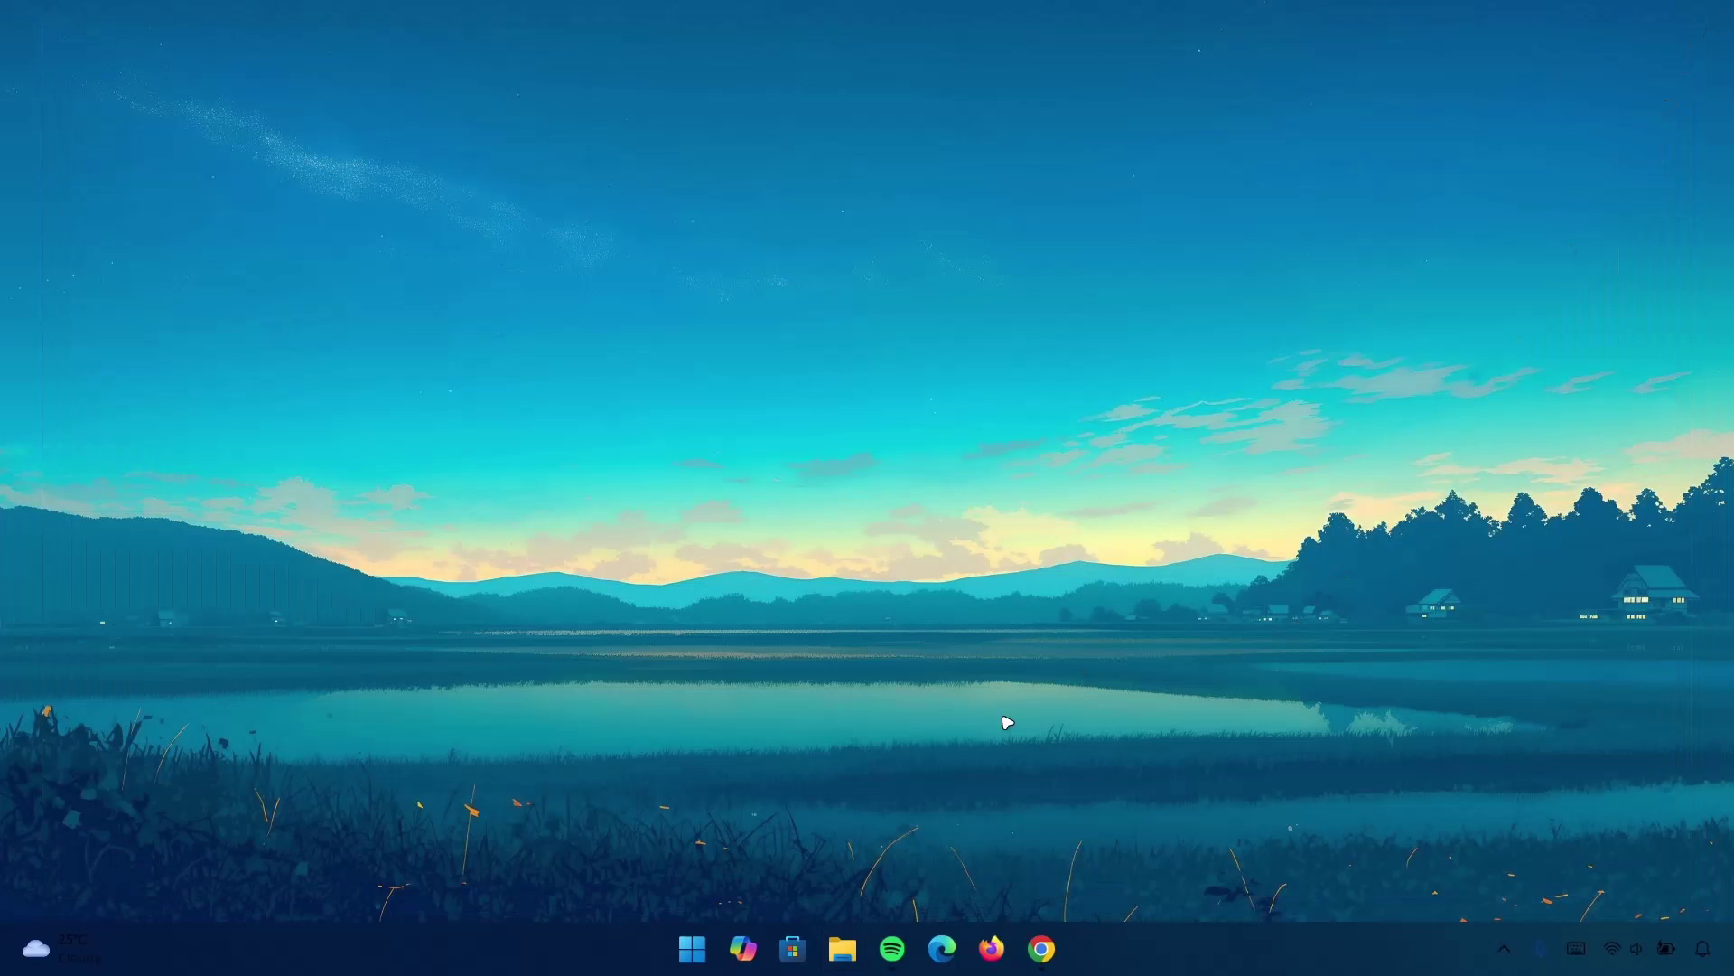
left_click(838, 955)
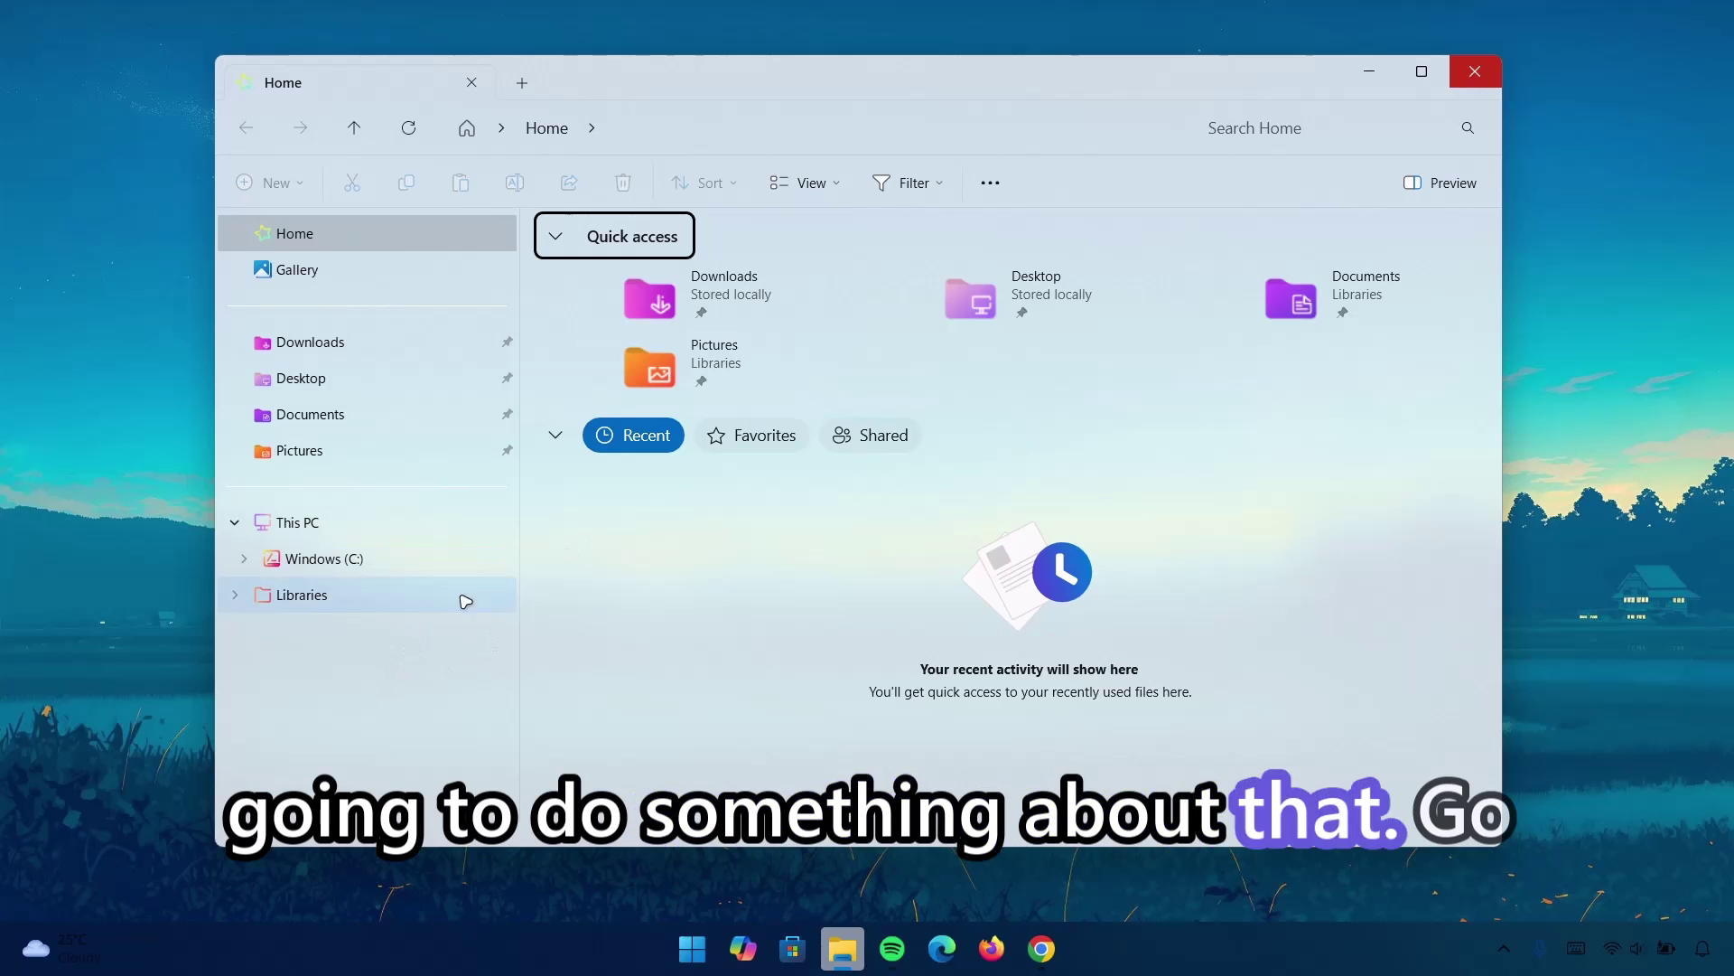
left_click(341, 572)
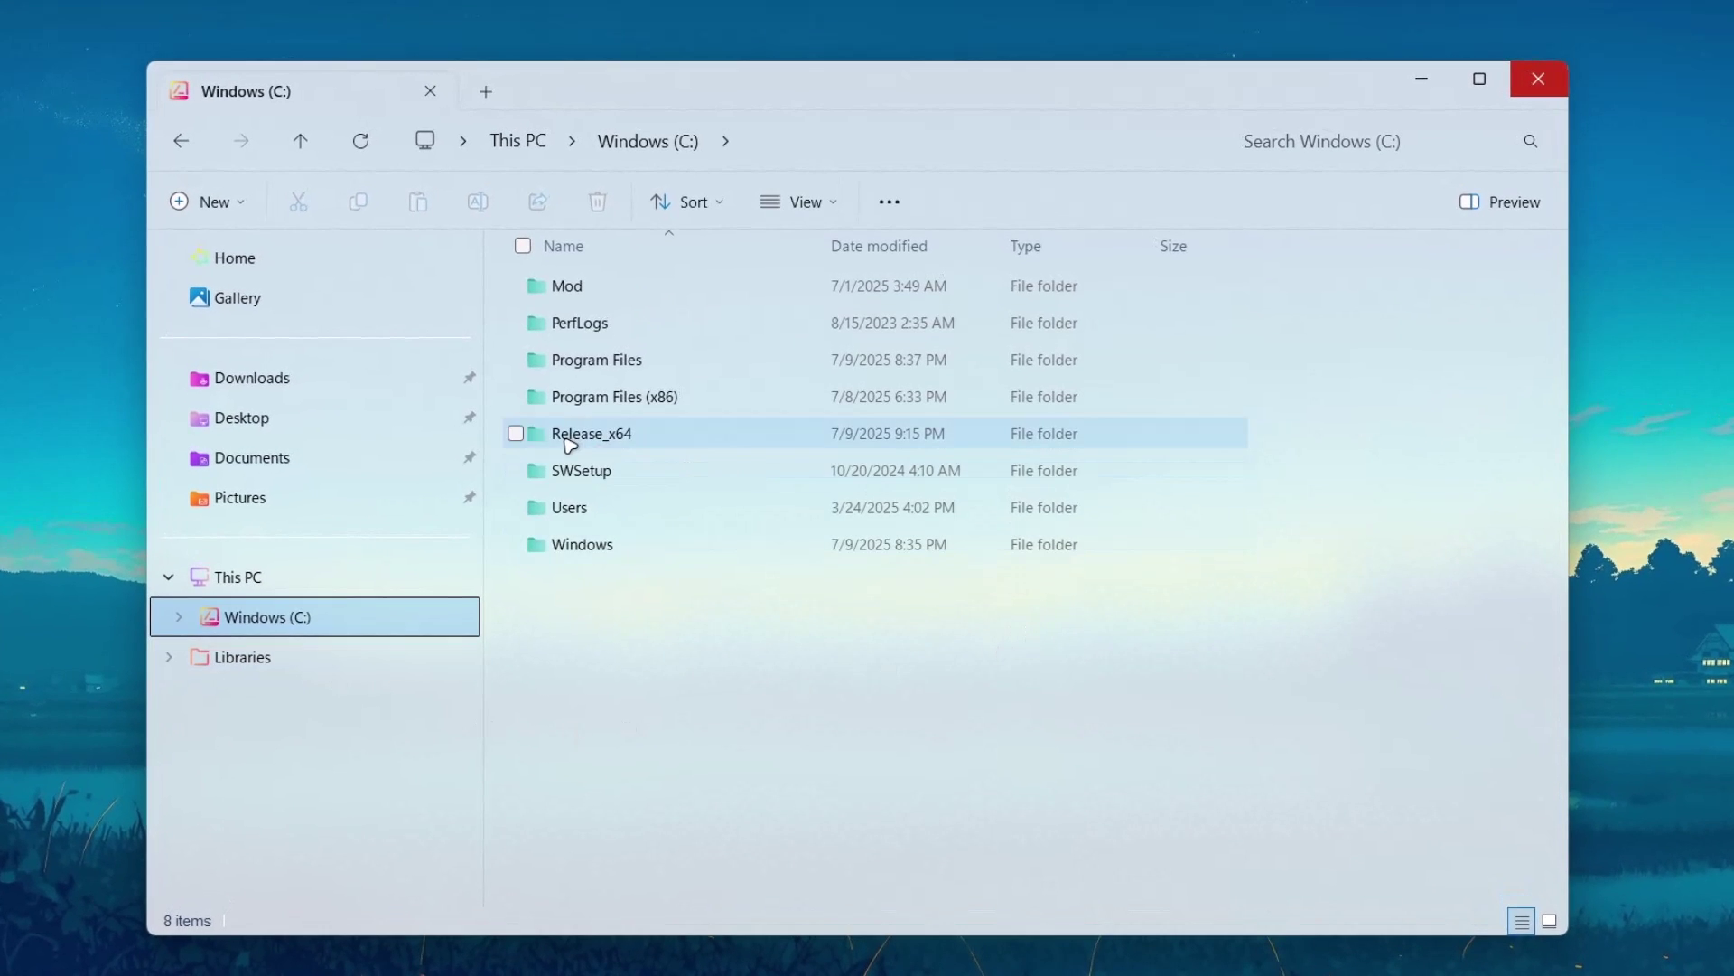
double_click(596, 395)
double_click(578, 286)
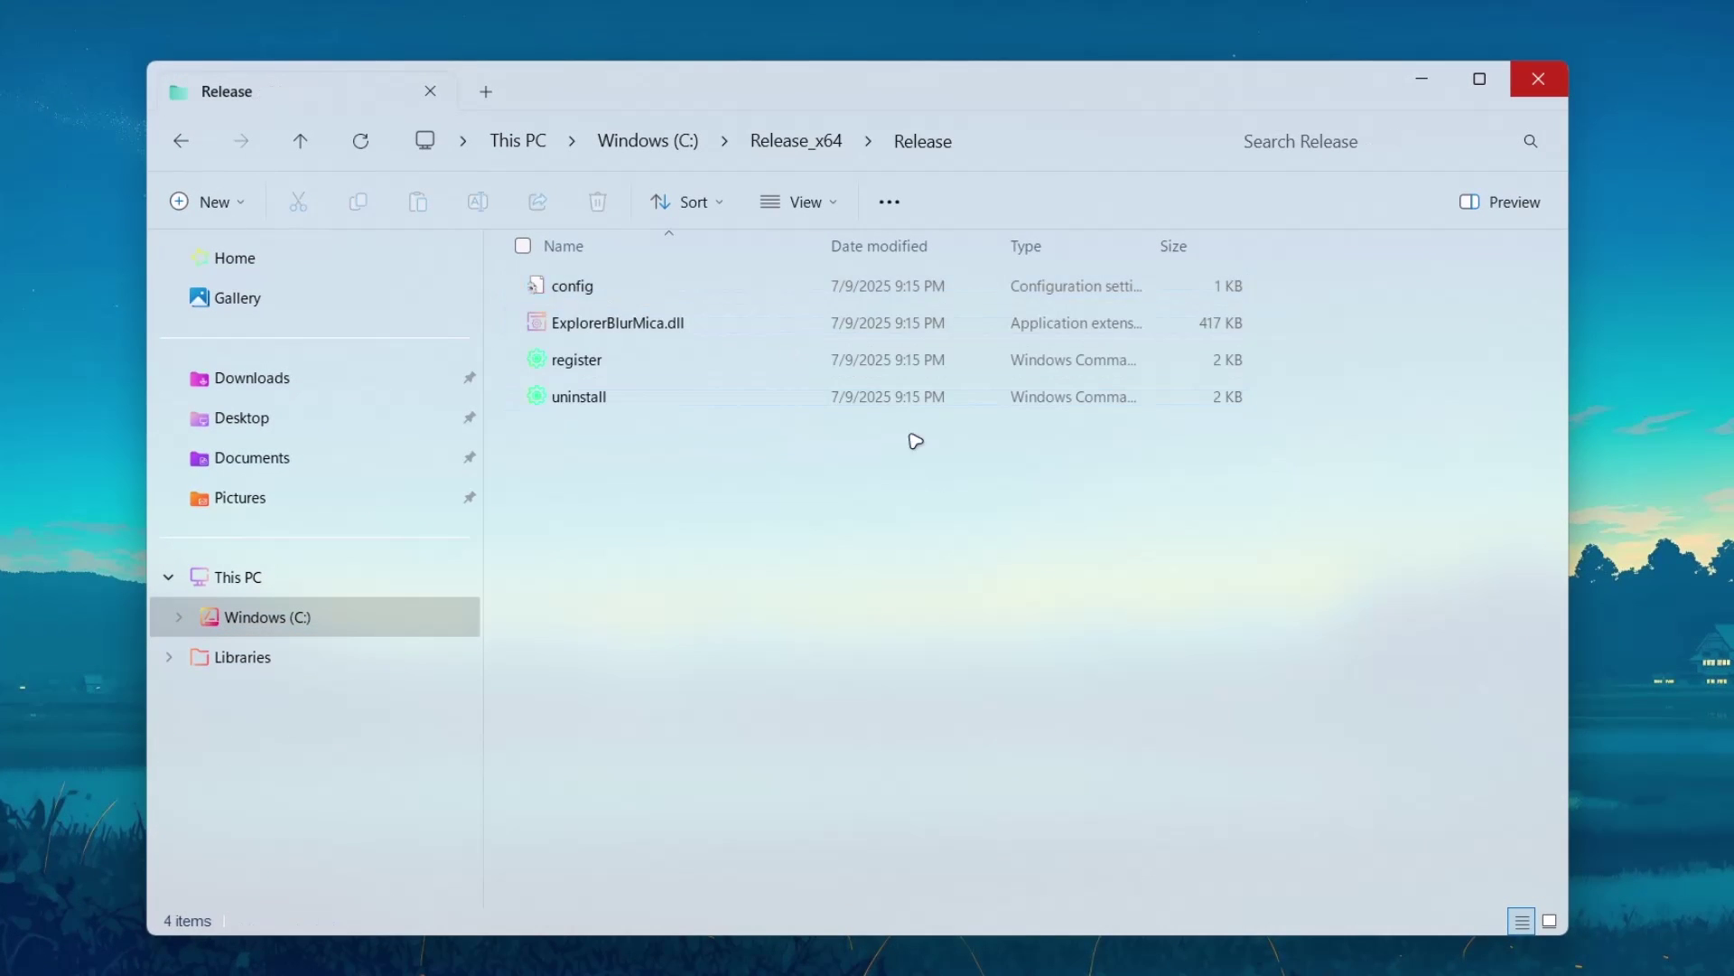
double_click(598, 293)
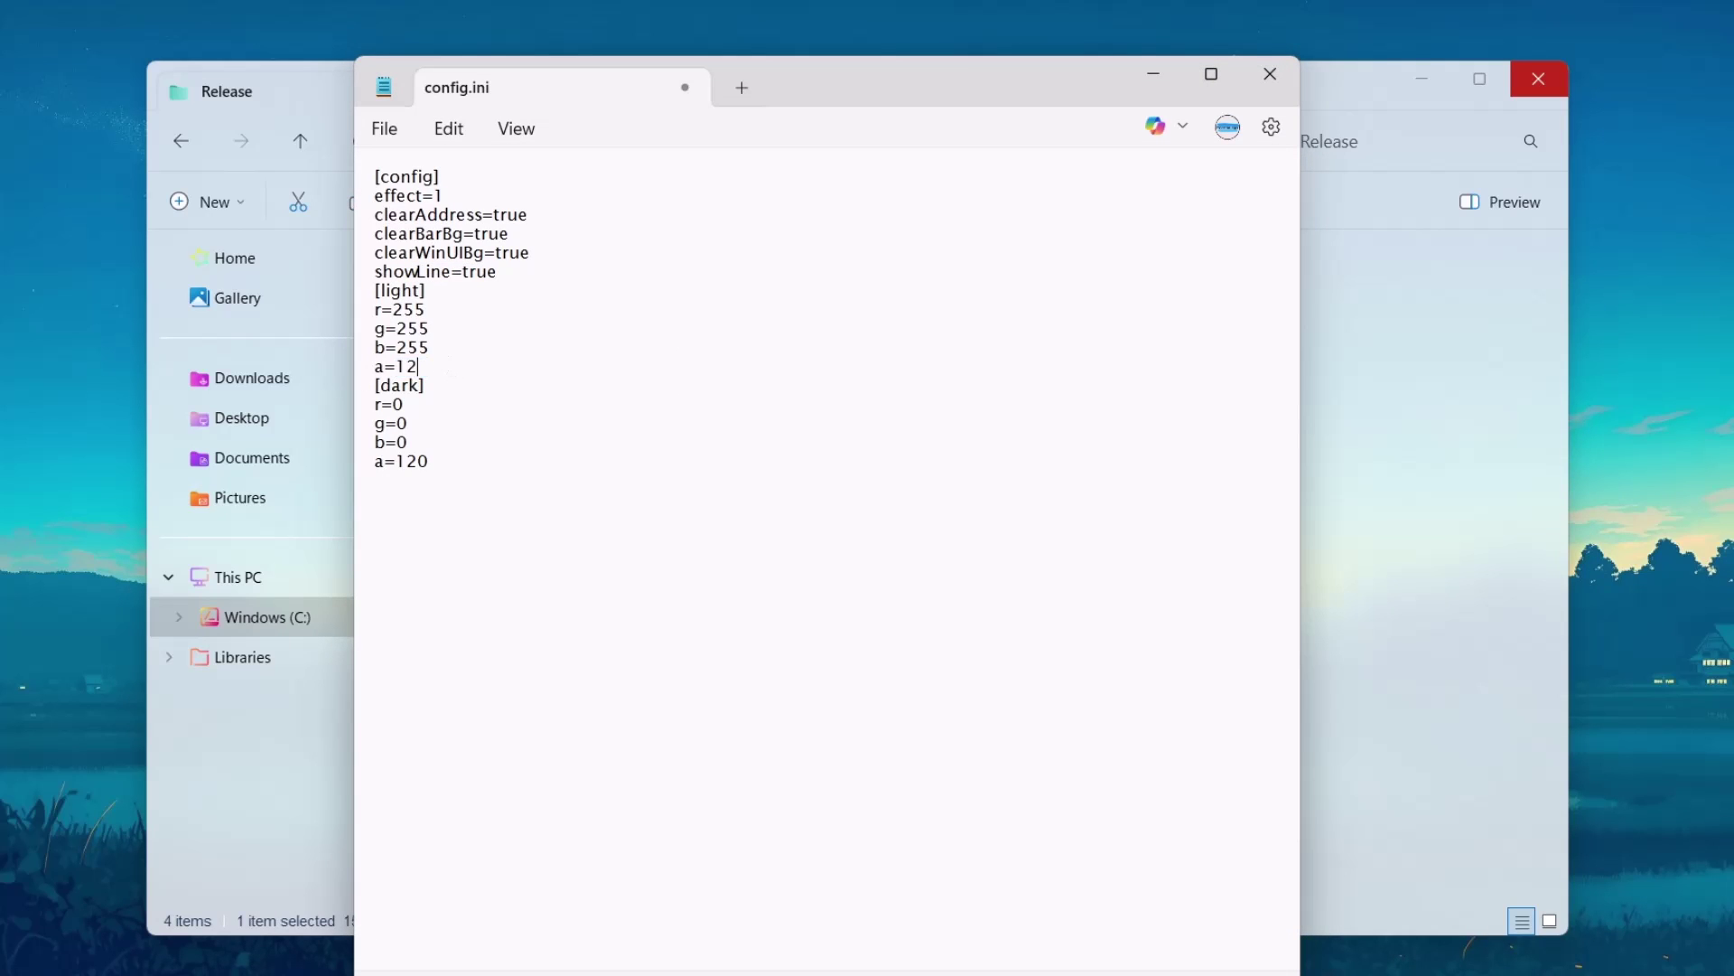
Save config.ini with a=120 under [light], then close Notepad and File Explorer.
left_click(372, 133)
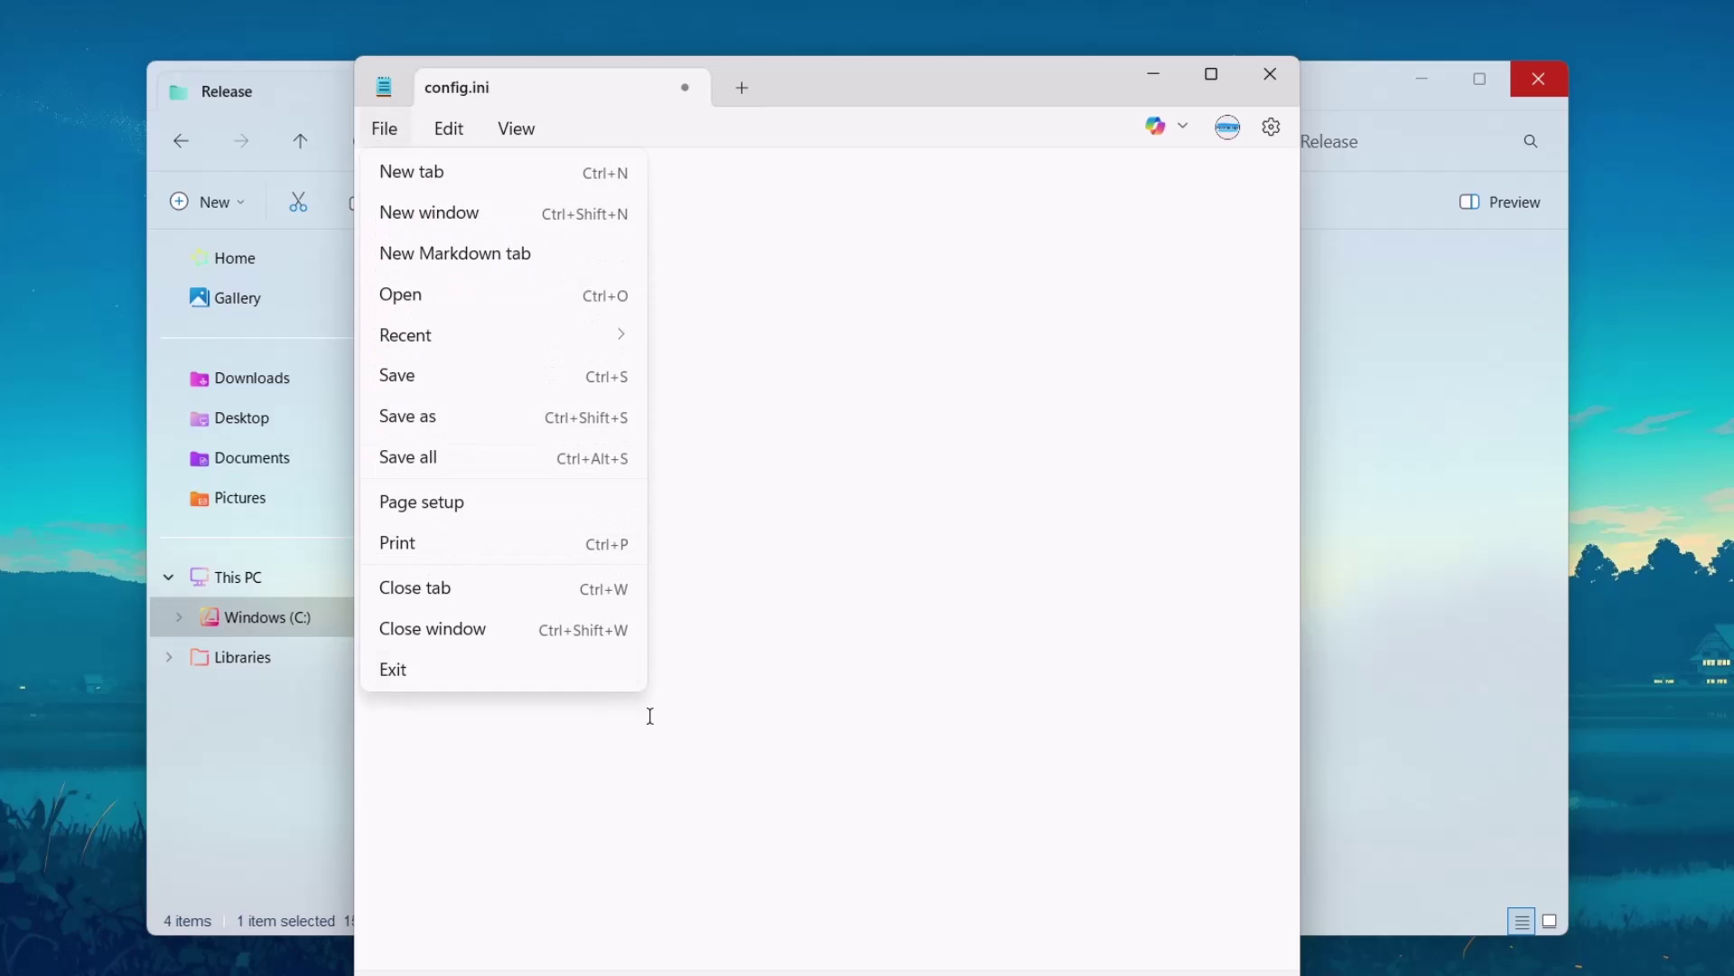
left_click(448, 380)
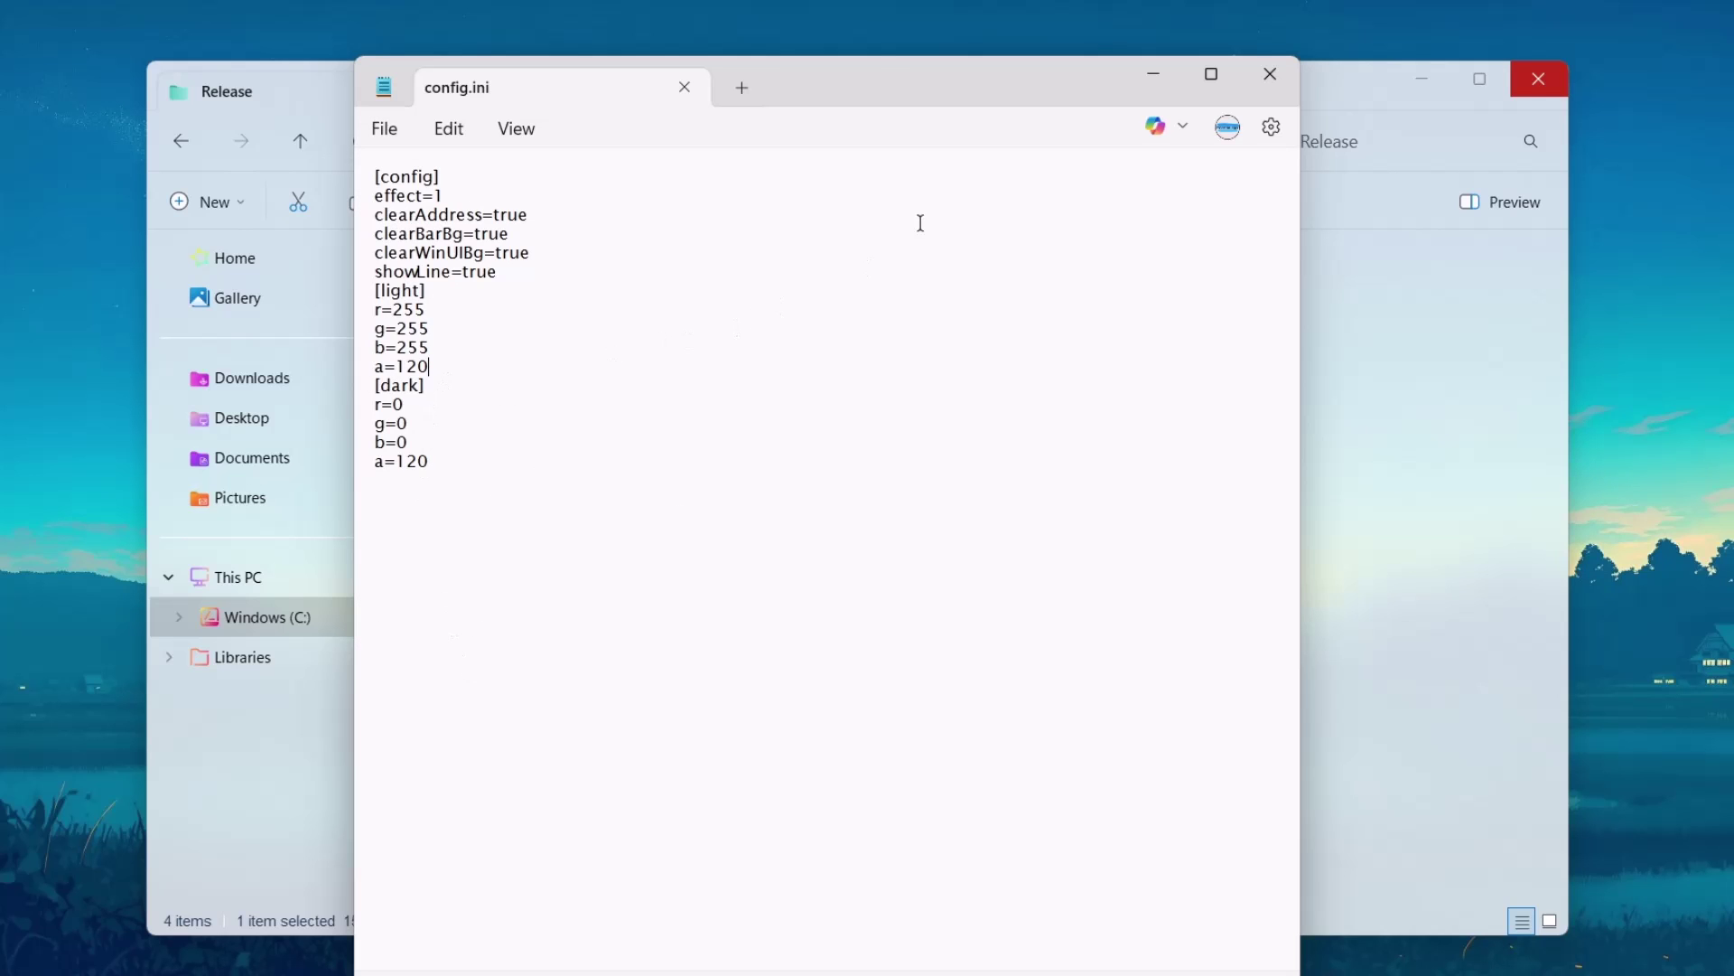
left_click(1270, 73)
left_click(1539, 79)
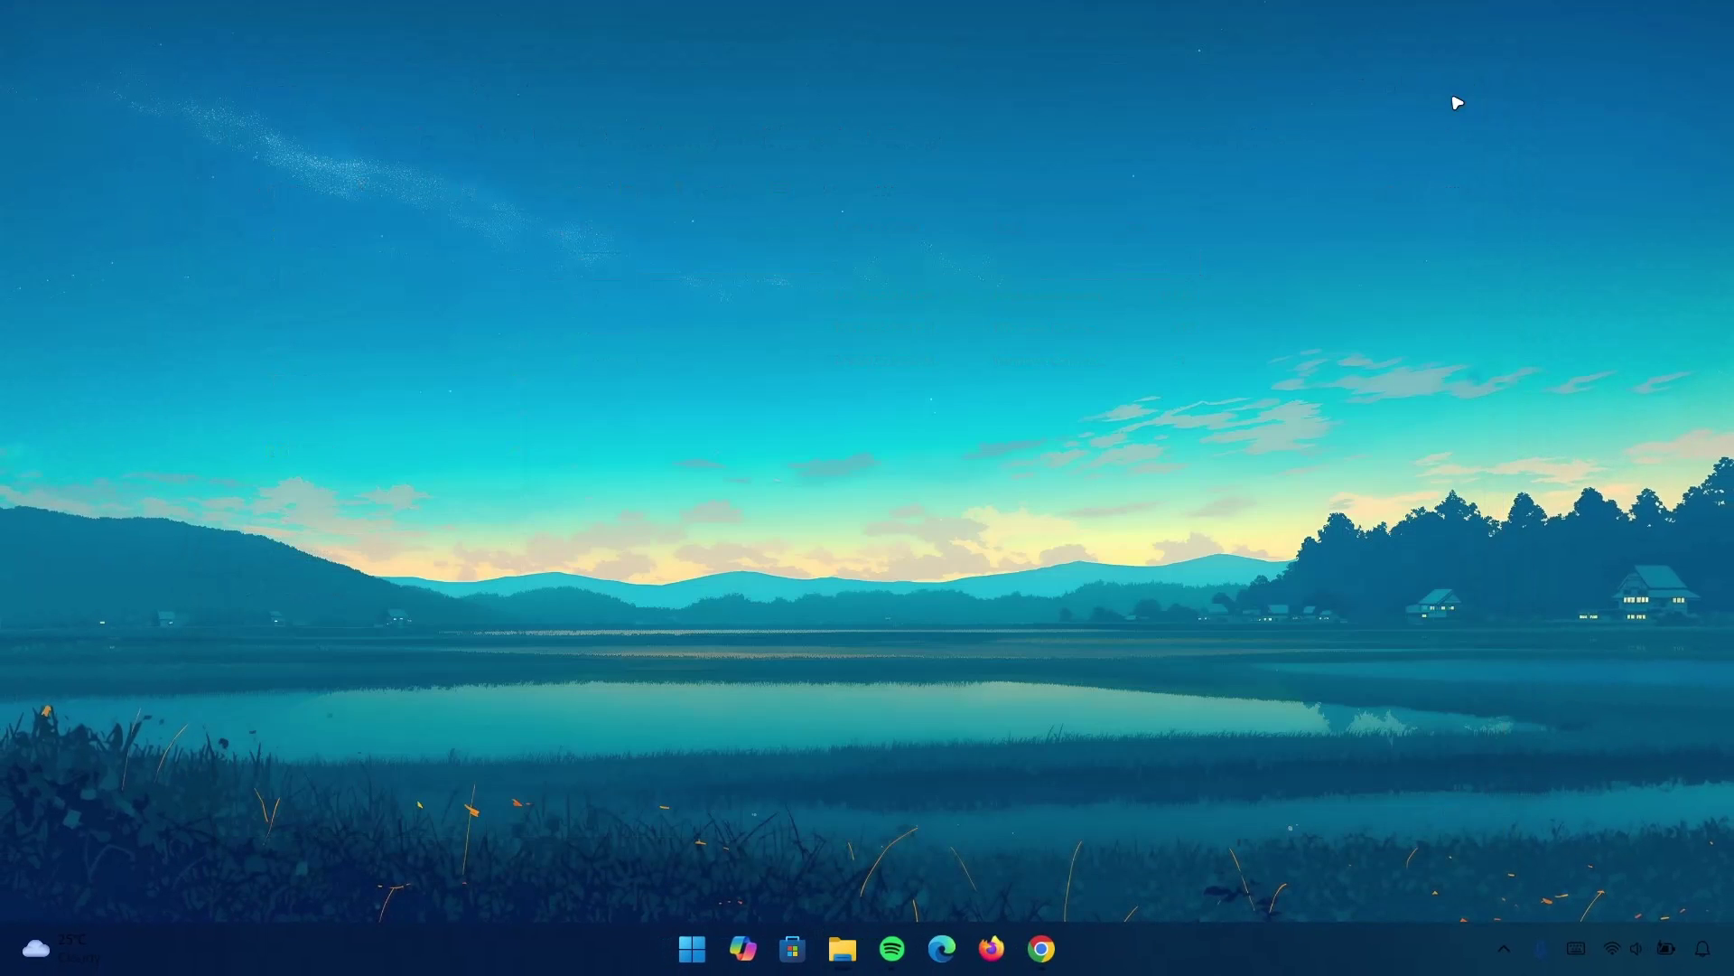
Reopen File Explorer and switch between Libraries and Windows (C:), ending on Libraries to inspect the blur.
left_click(843, 949)
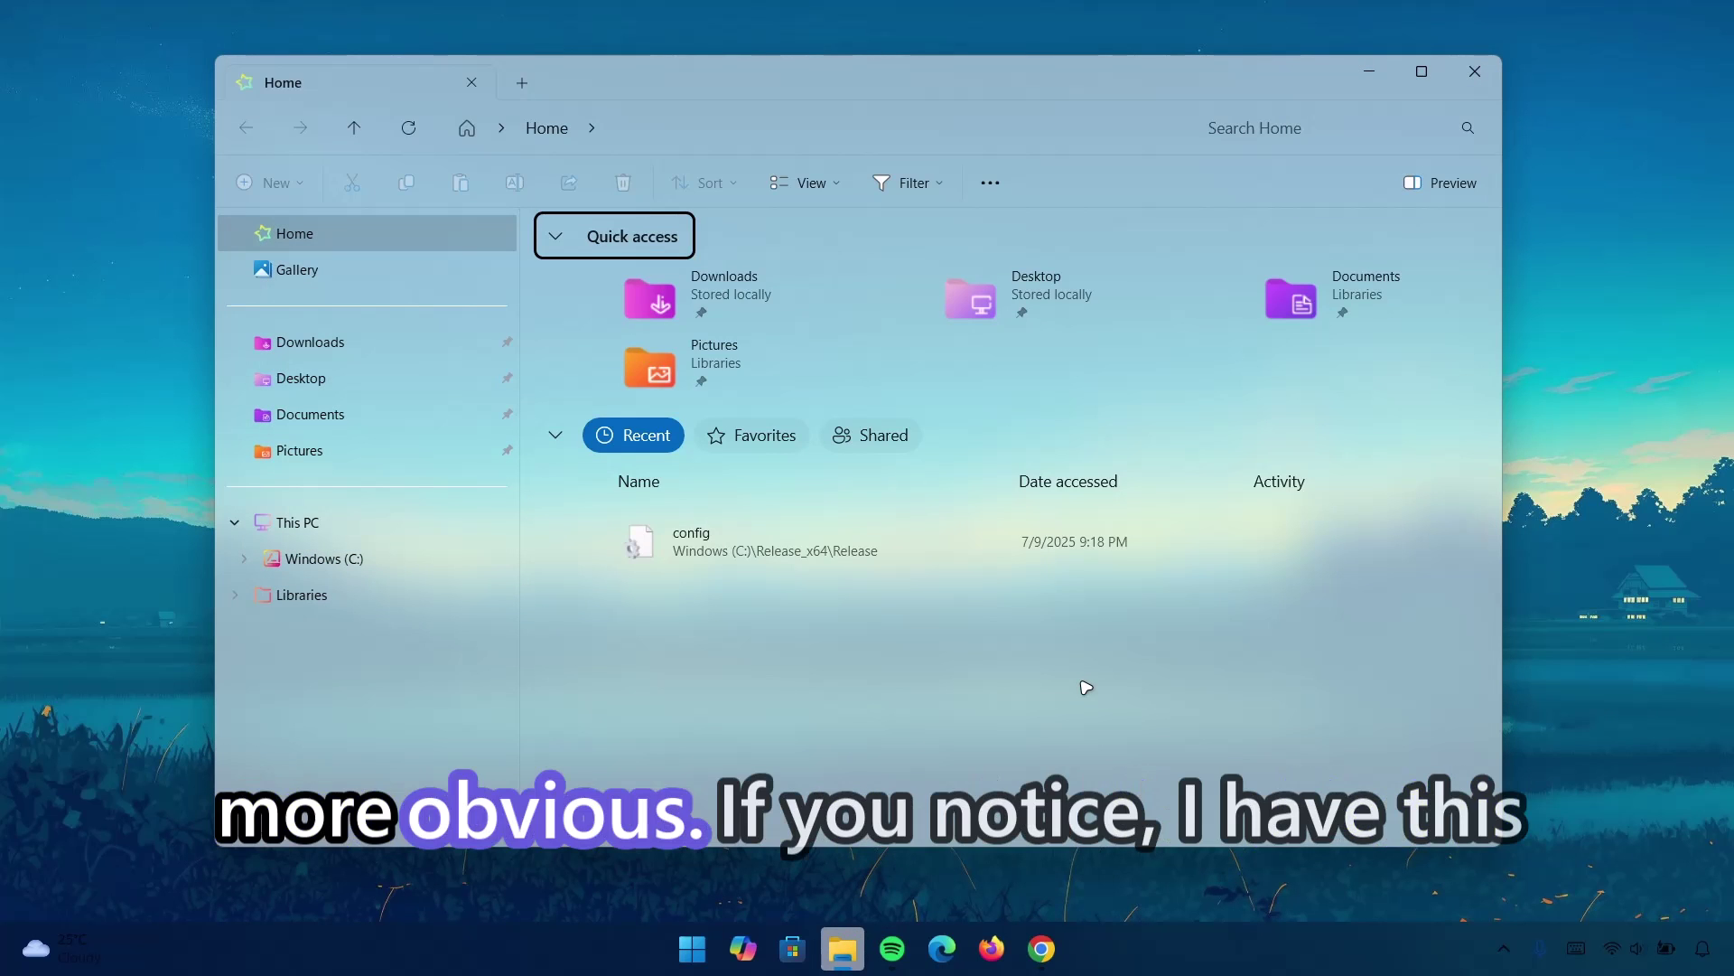
left_click(380, 599)
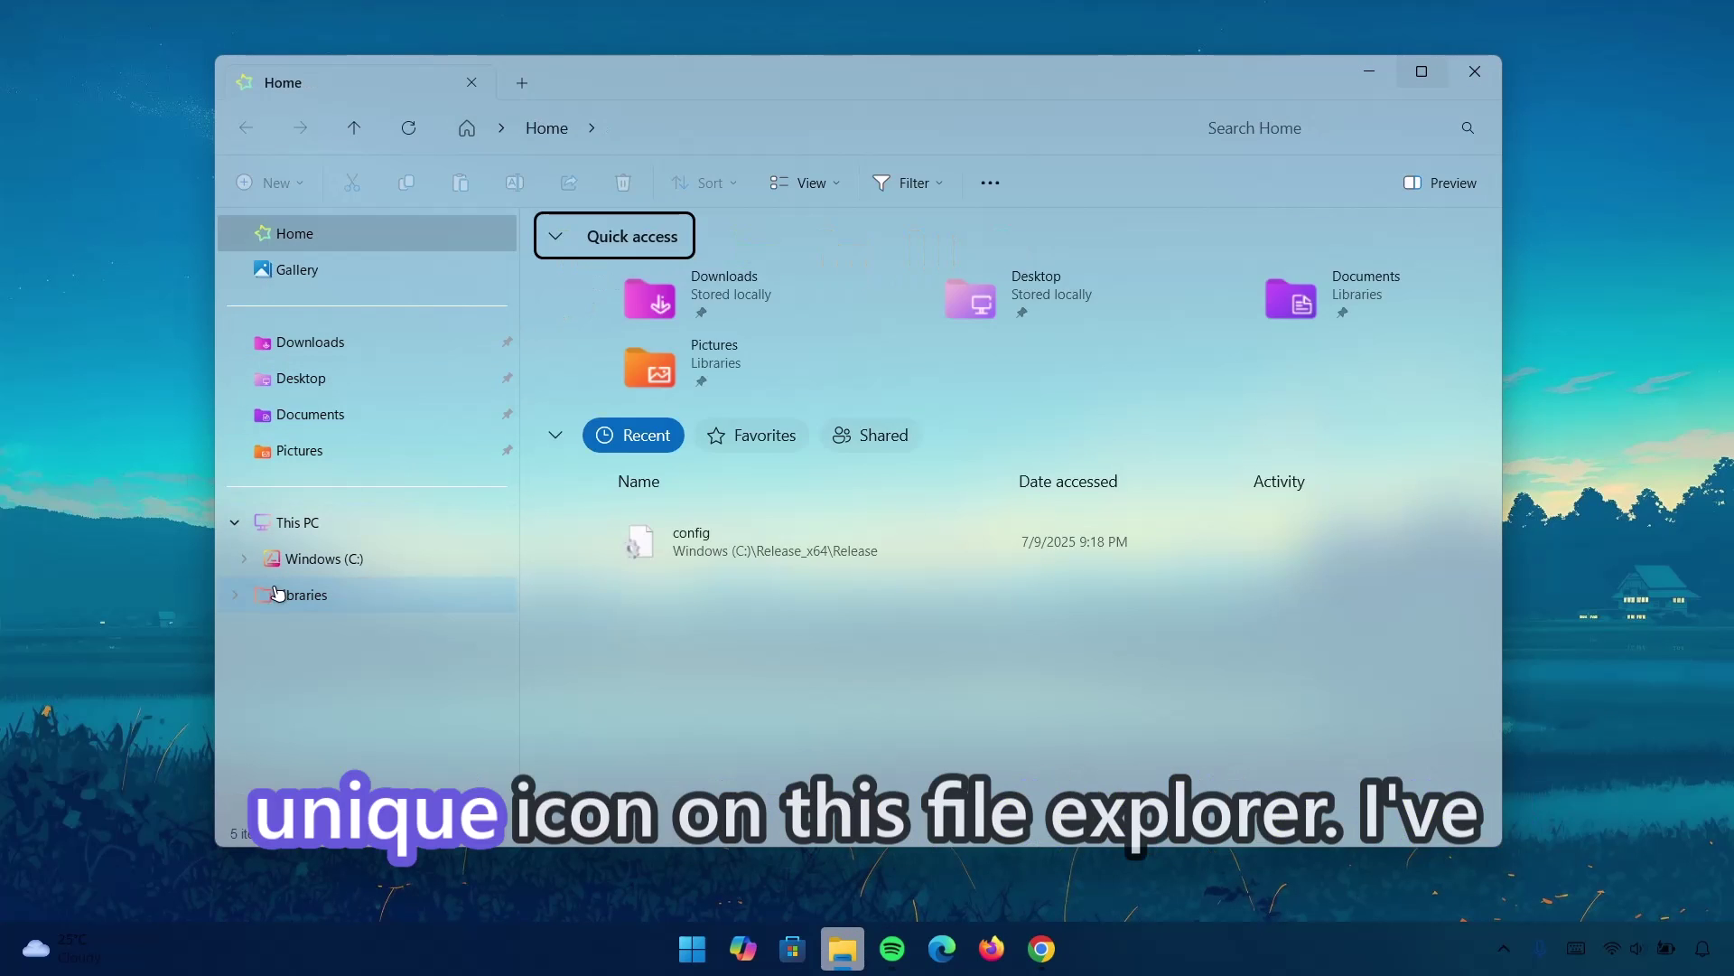
left_click(277, 592)
left_click(312, 558)
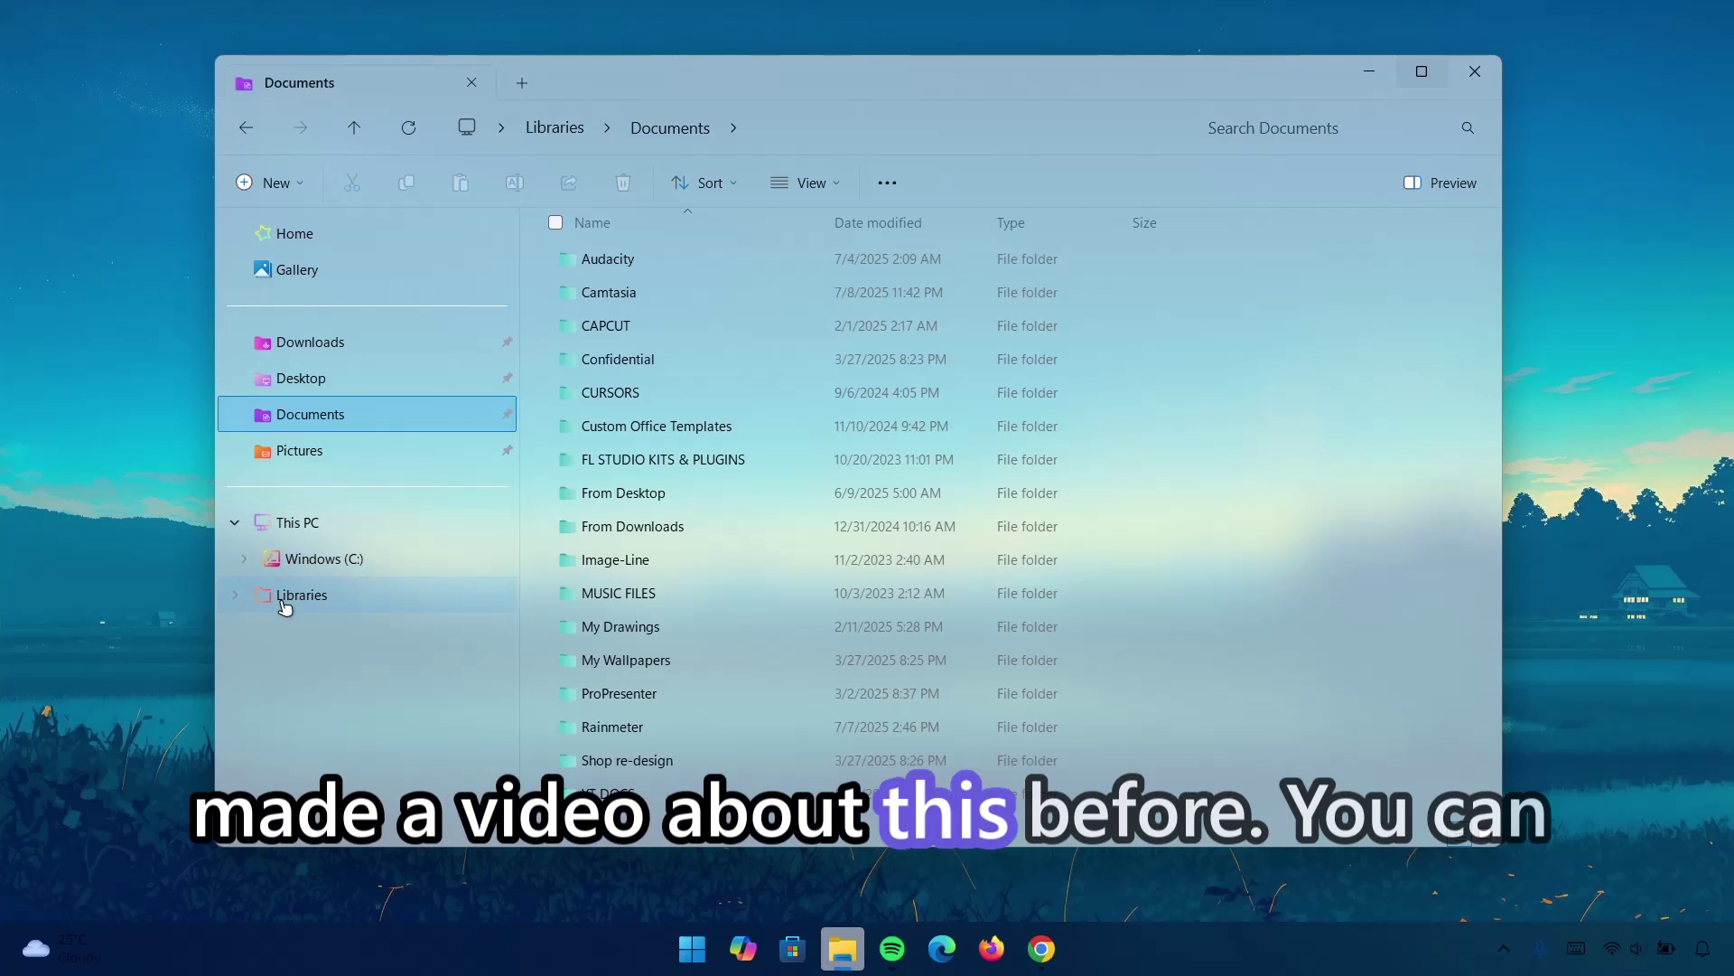
left_click(289, 594)
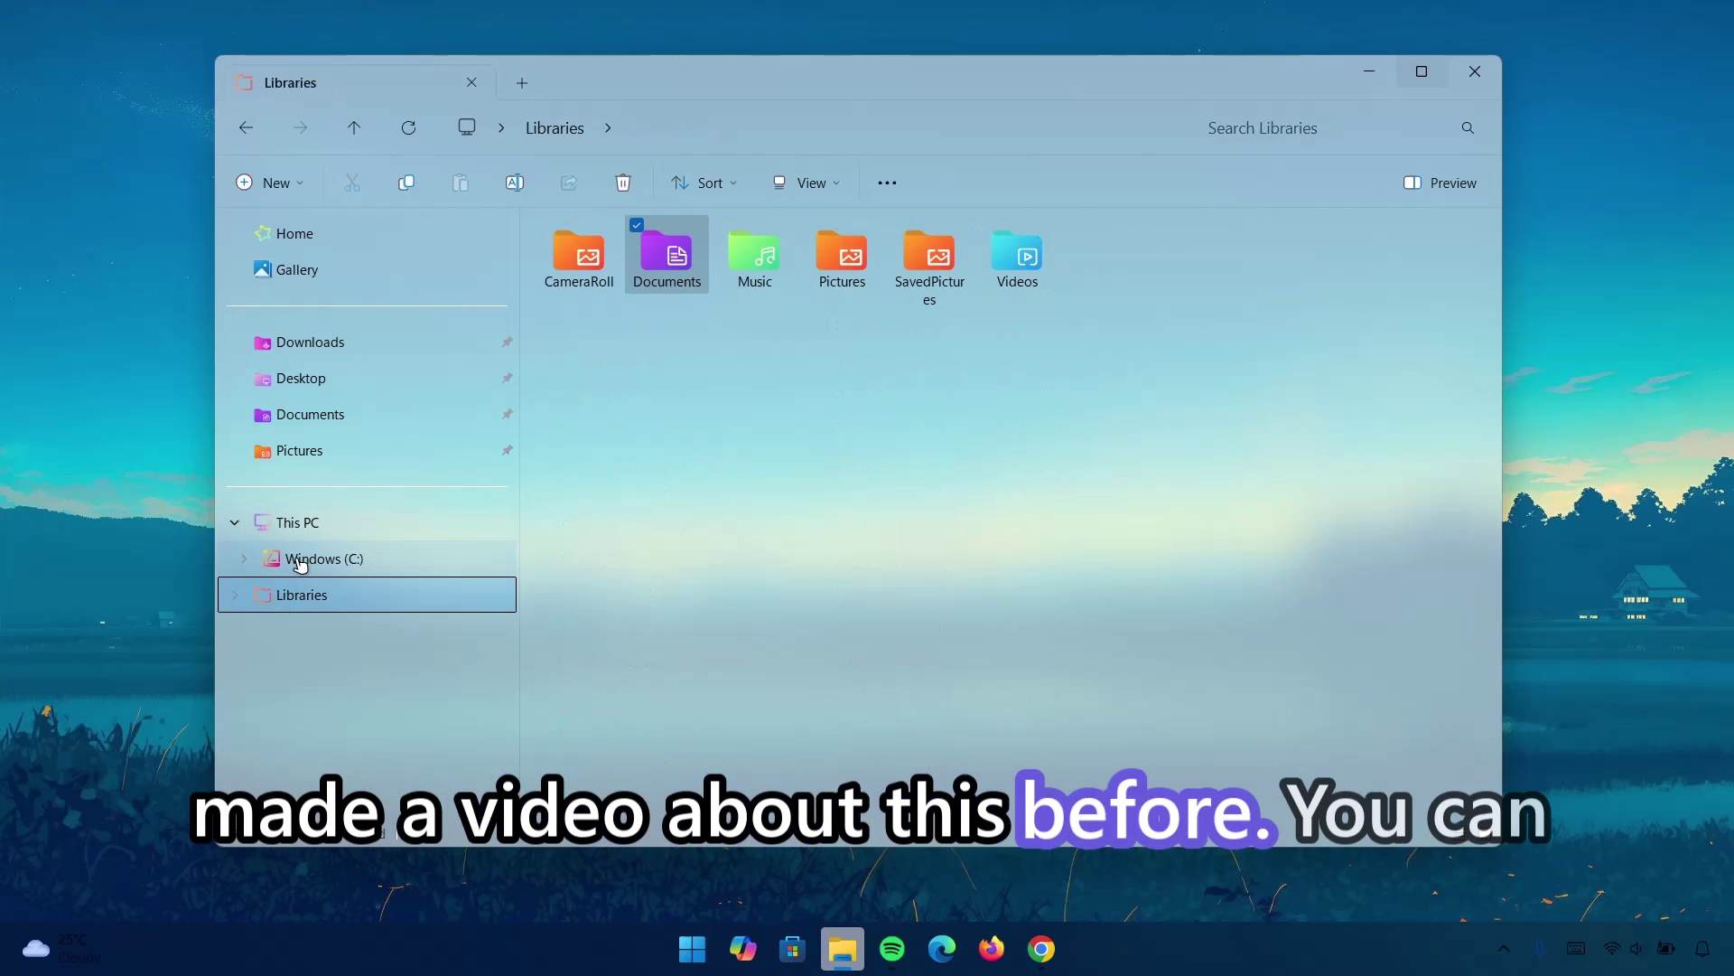
left_click(302, 560)
left_click(329, 594)
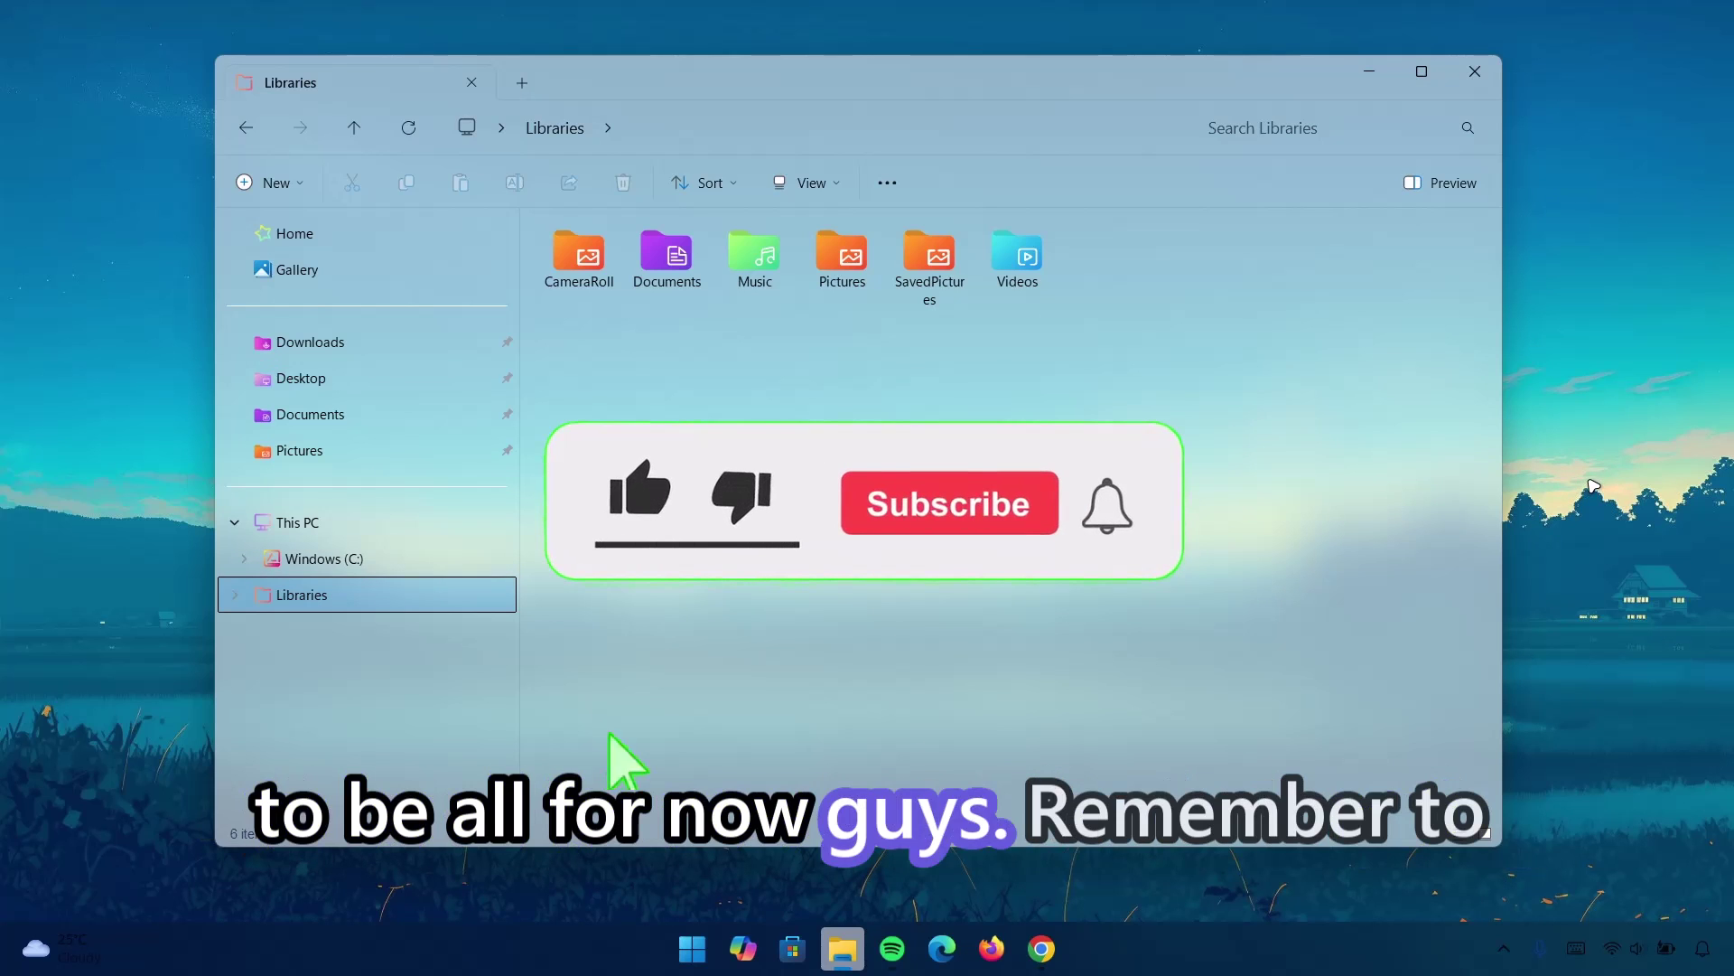
left_click(1665, 636)
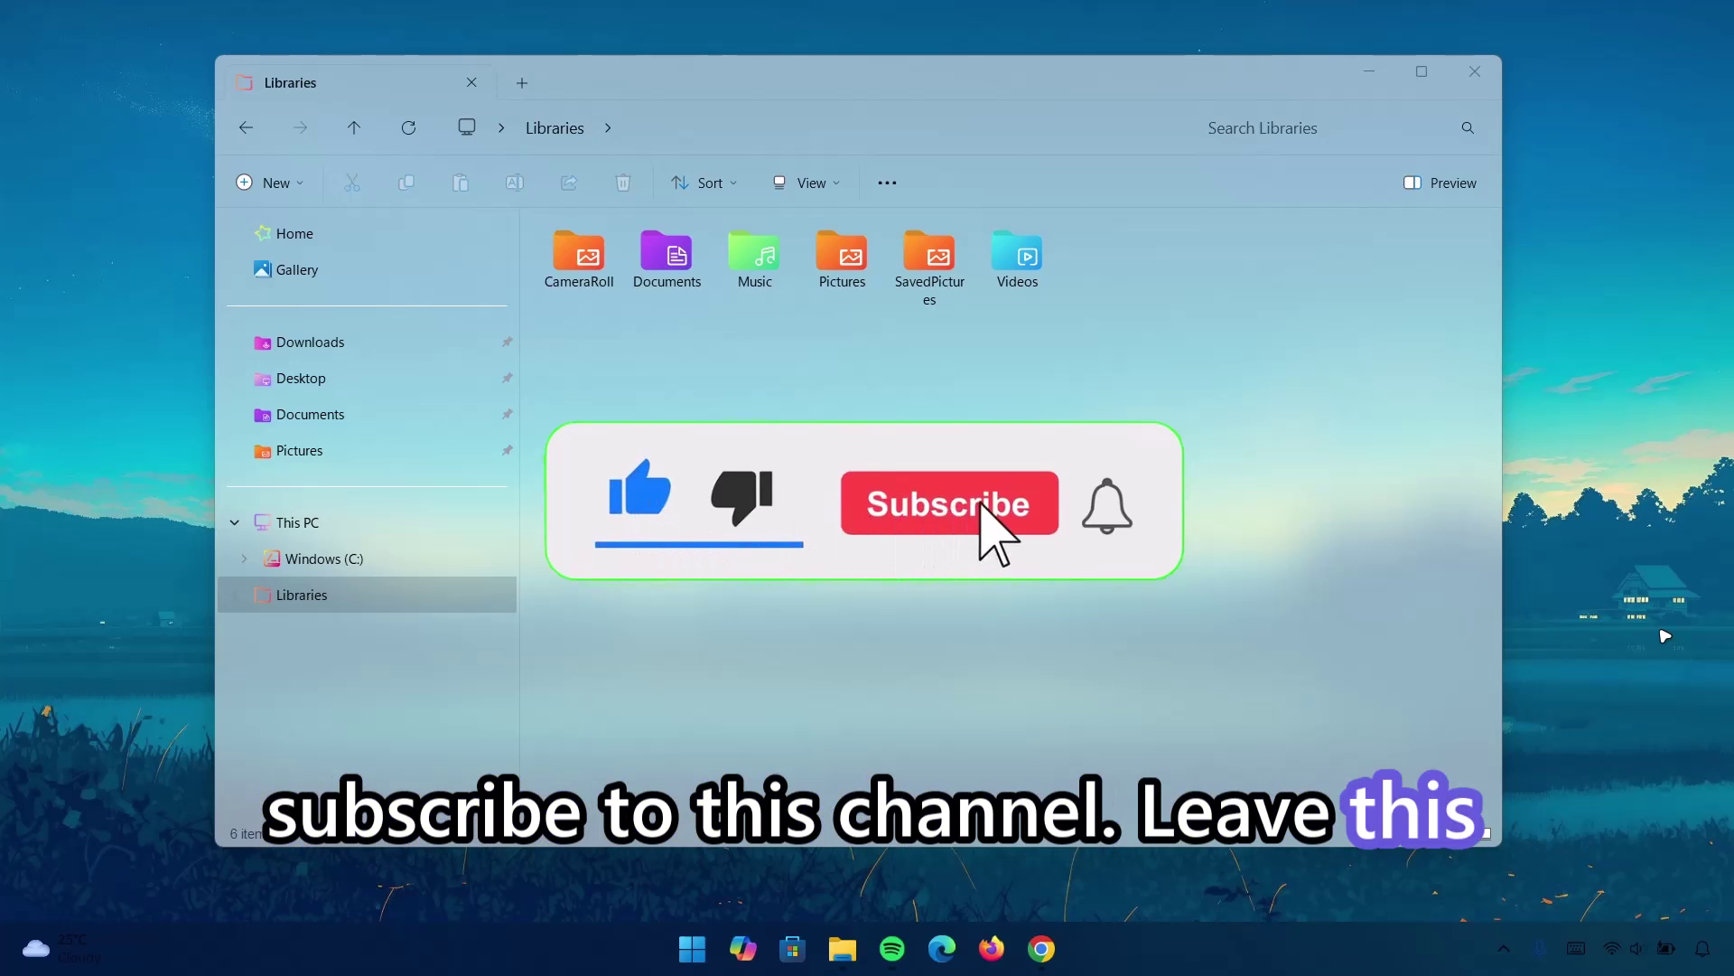